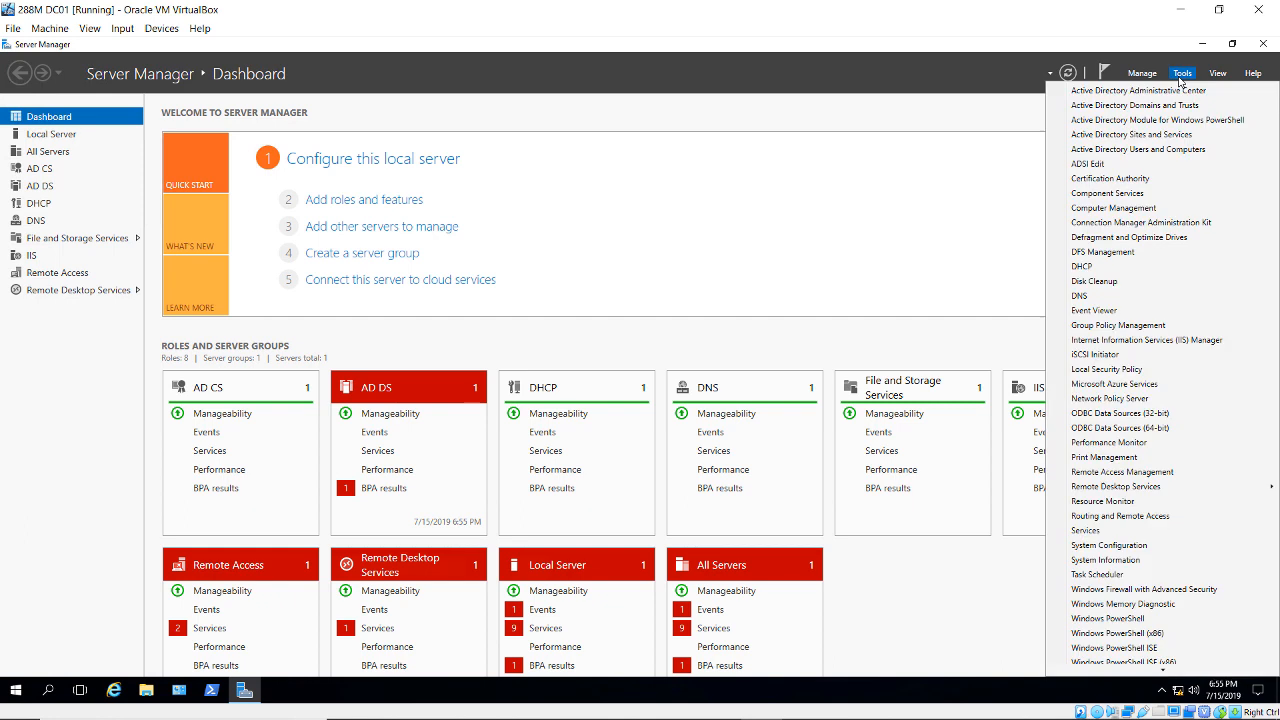
# - Launch Active Directory Users and Computers from Server Manager's Tools menu
pyautogui.click(1163, 151)
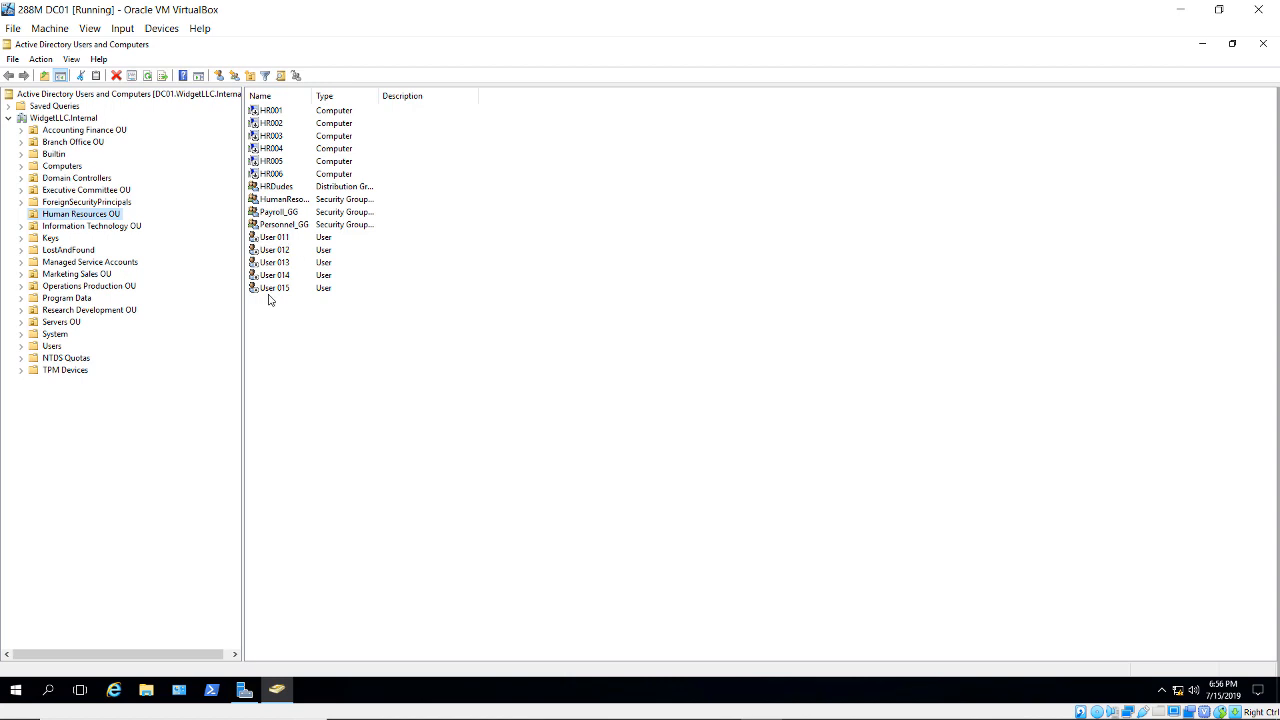
# - Start a new user in Users with full name and logon name RMSAdmin
pyautogui.click(52, 347)
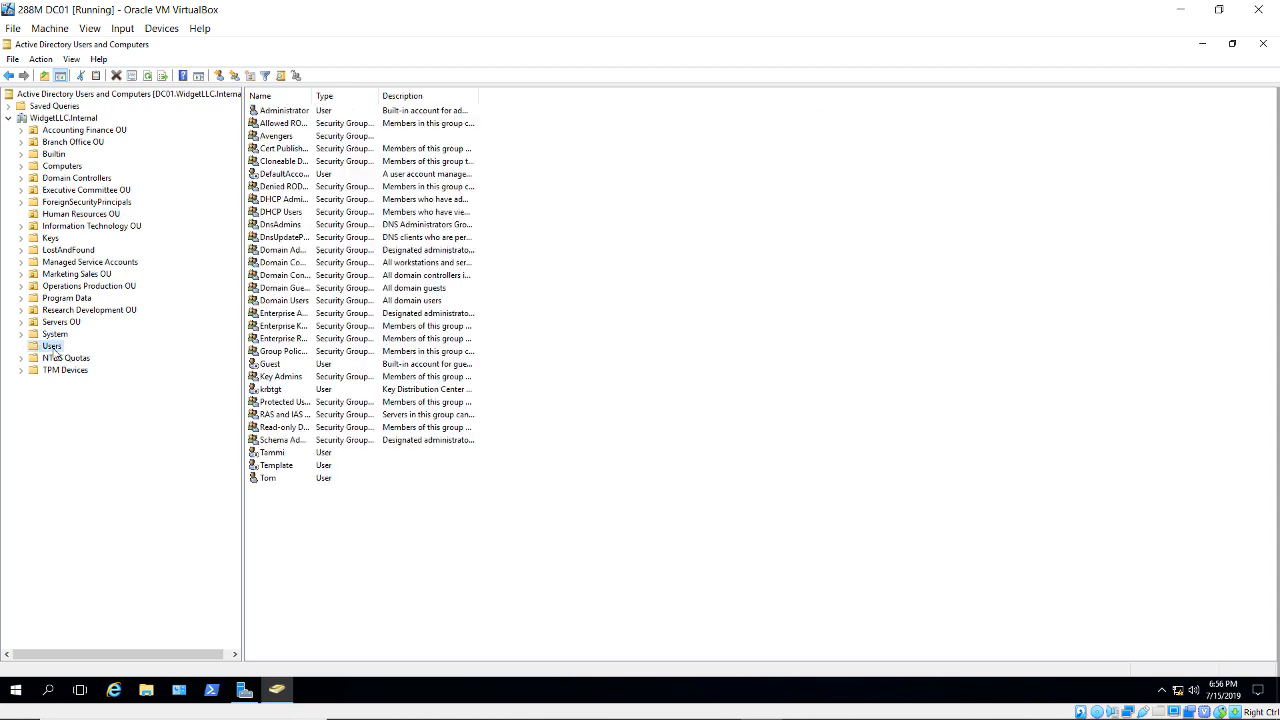
pyautogui.rightClick(54, 351)
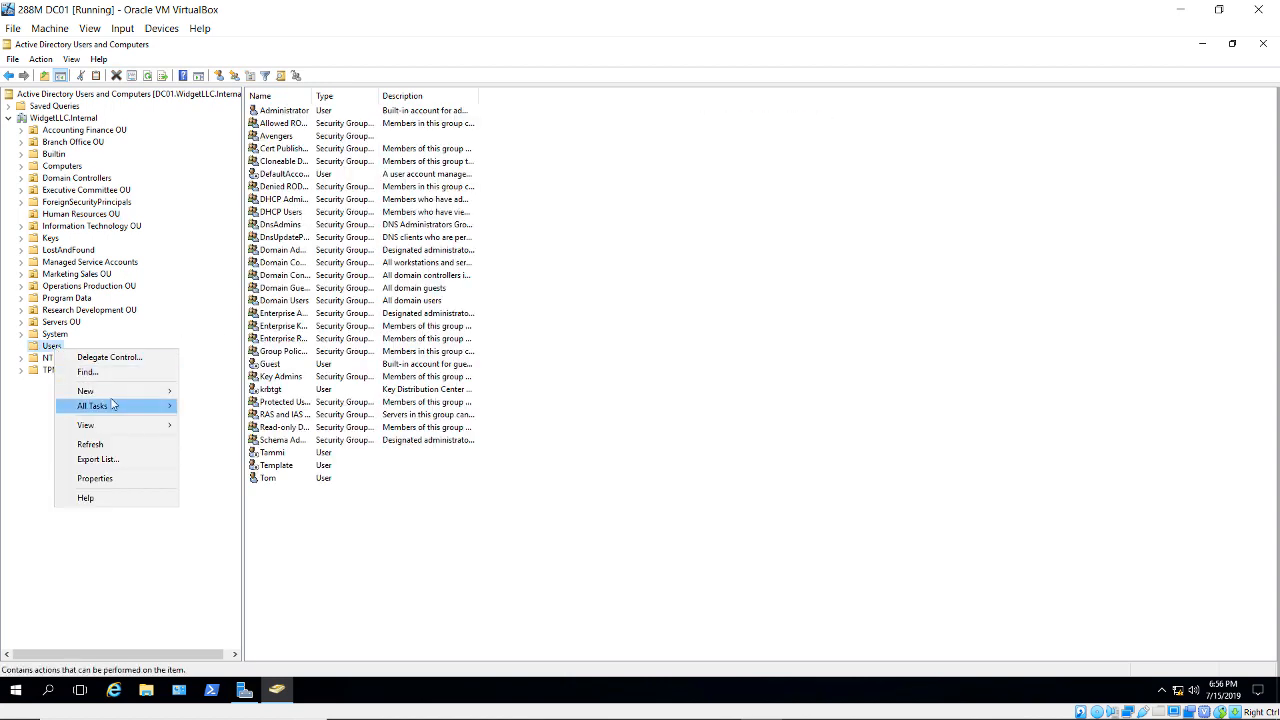
pyautogui.moveTo(117, 395)
pyautogui.click(252, 541)
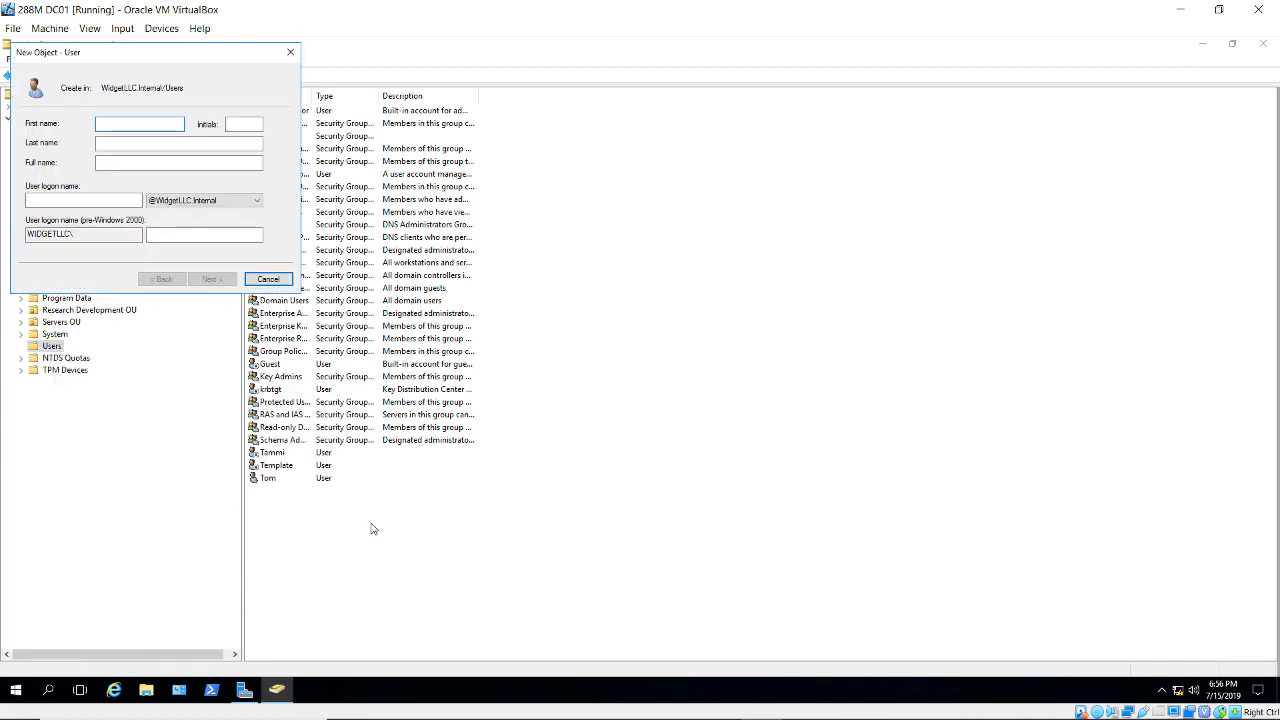
pyautogui.write('RMSAdmin')
pyautogui.doubleClick(115, 161)
pyautogui.rightClick(115, 161)
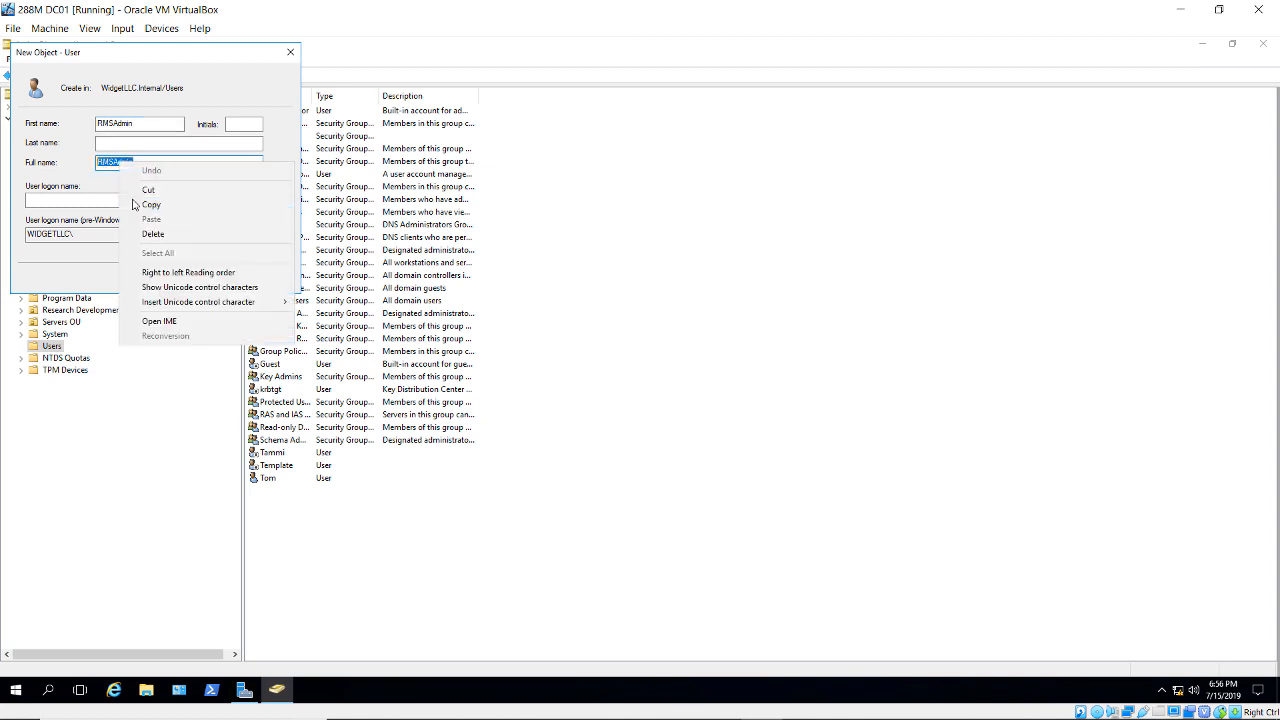
pyautogui.click(160, 203)
pyautogui.click(85, 205)
pyautogui.rightClick(85, 205)
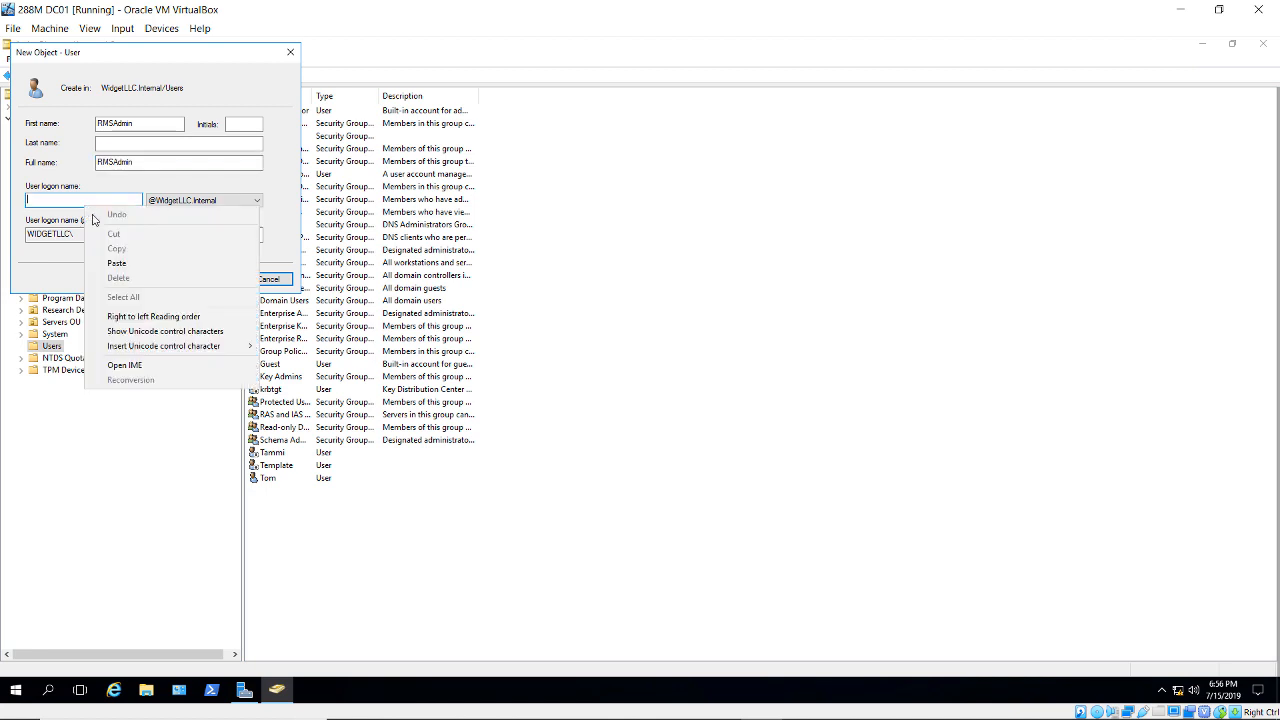
pyautogui.click(117, 261)
# - Give RMSAdmin a password that never expires, without forced change at logon, and finish
pyautogui.click(212, 281)
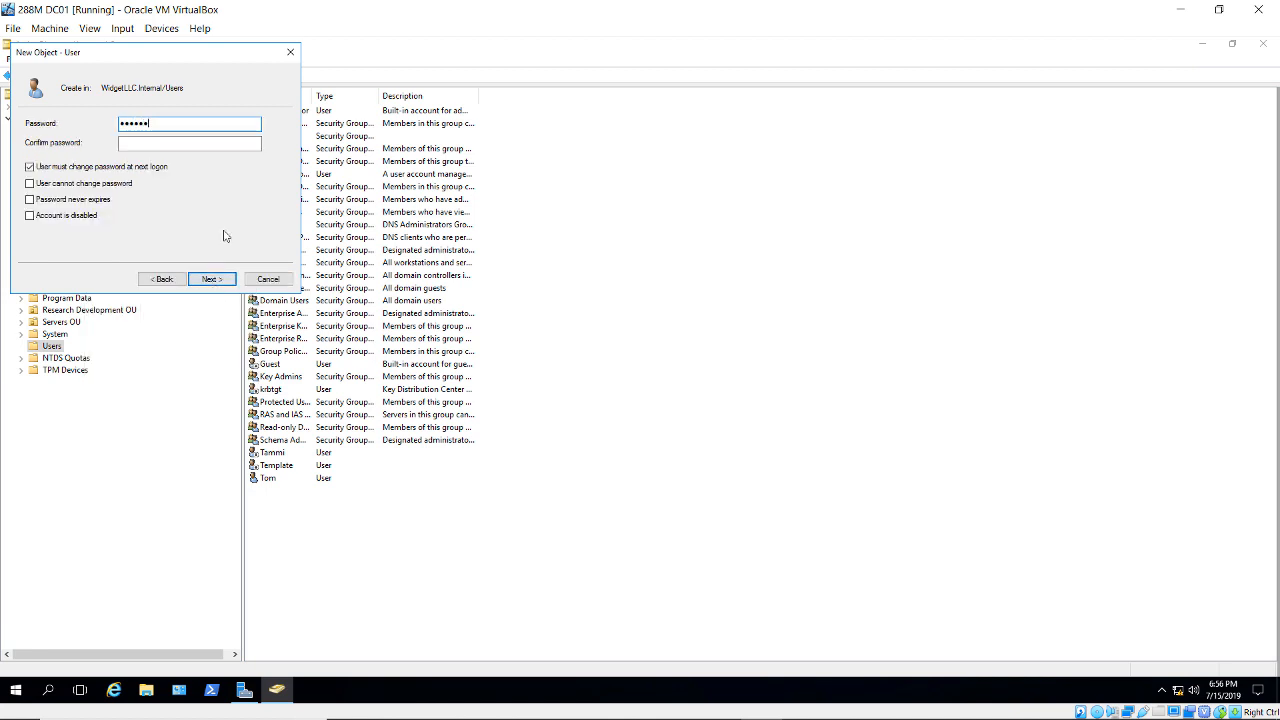
pyautogui.press('Tab')
pyautogui.write('•••••••')
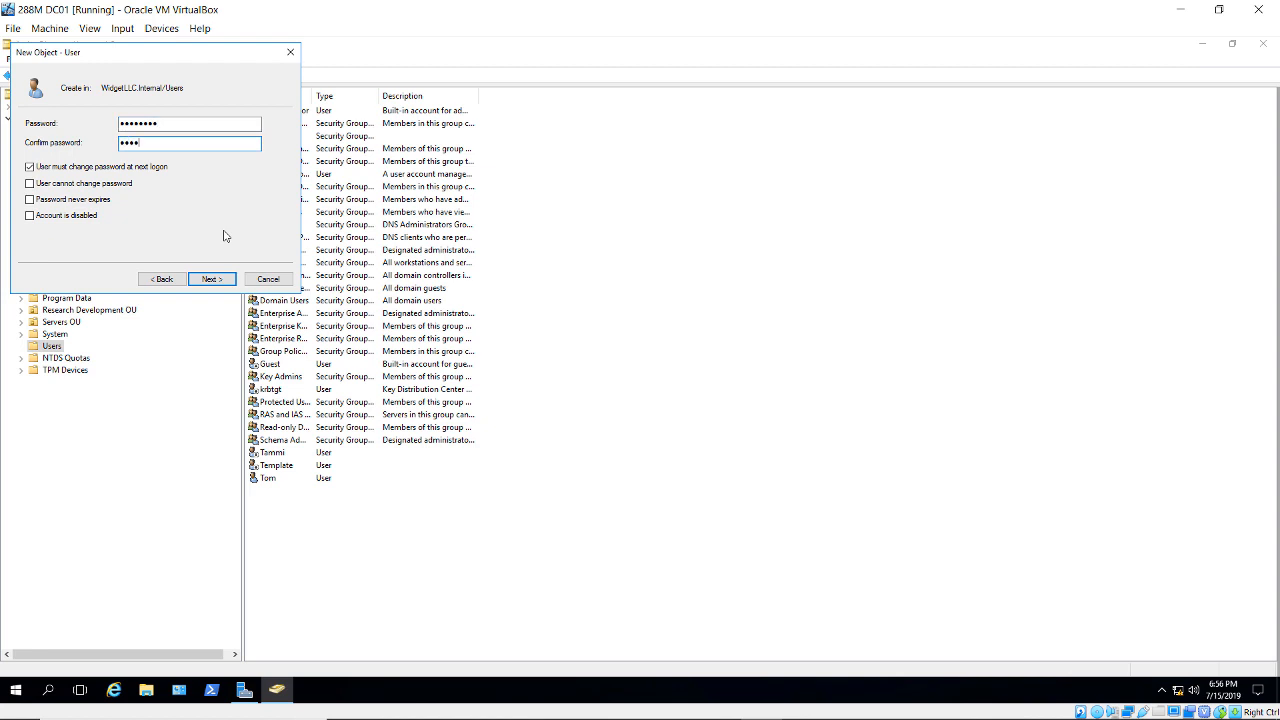
pyautogui.click(96, 168)
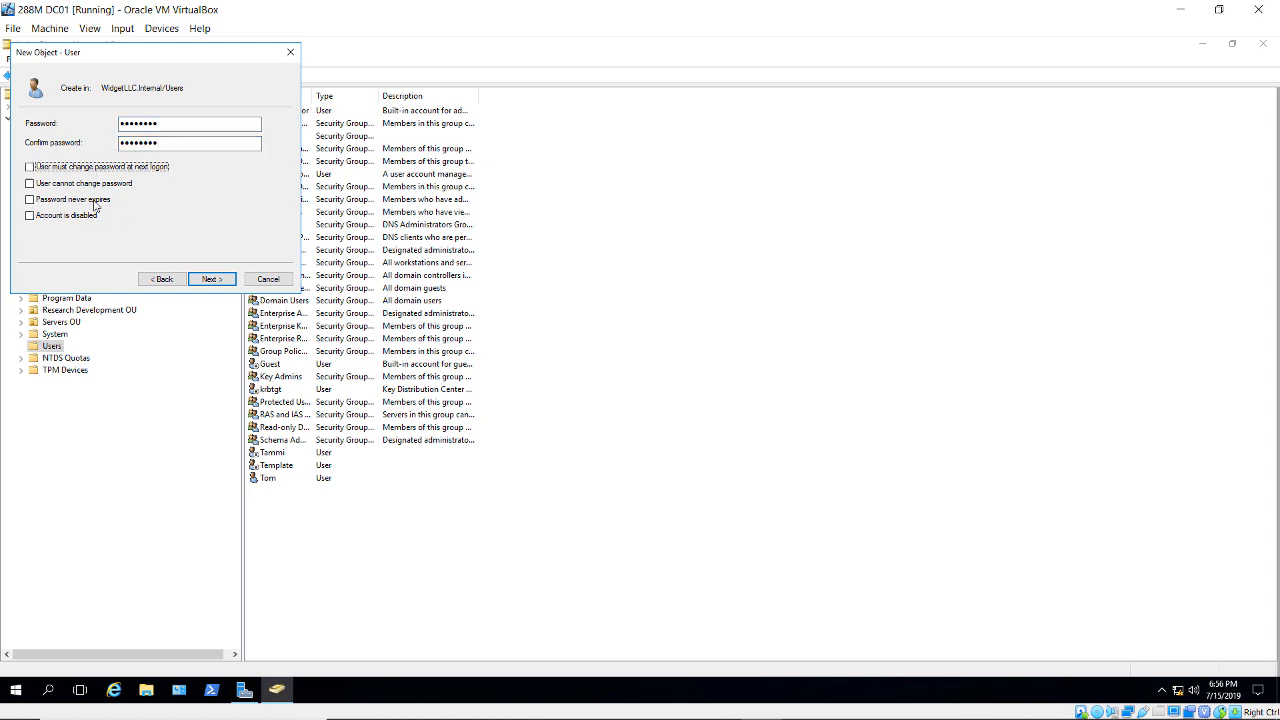
pyautogui.click(96, 200)
pyautogui.click(211, 280)
pyautogui.click(211, 280)
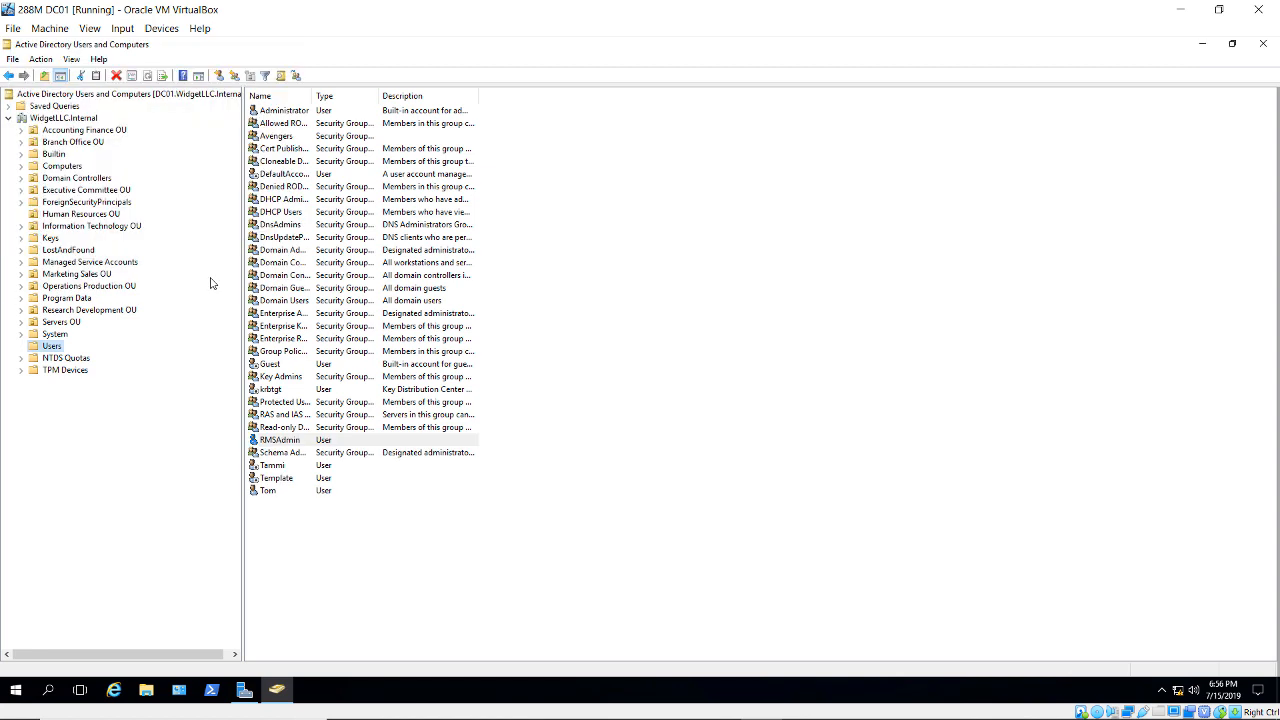
# - Add RMSAdmin to the Domain Admins group in its Member Of properties
pyautogui.click(285, 445)
pyautogui.doubleClick(285, 445)
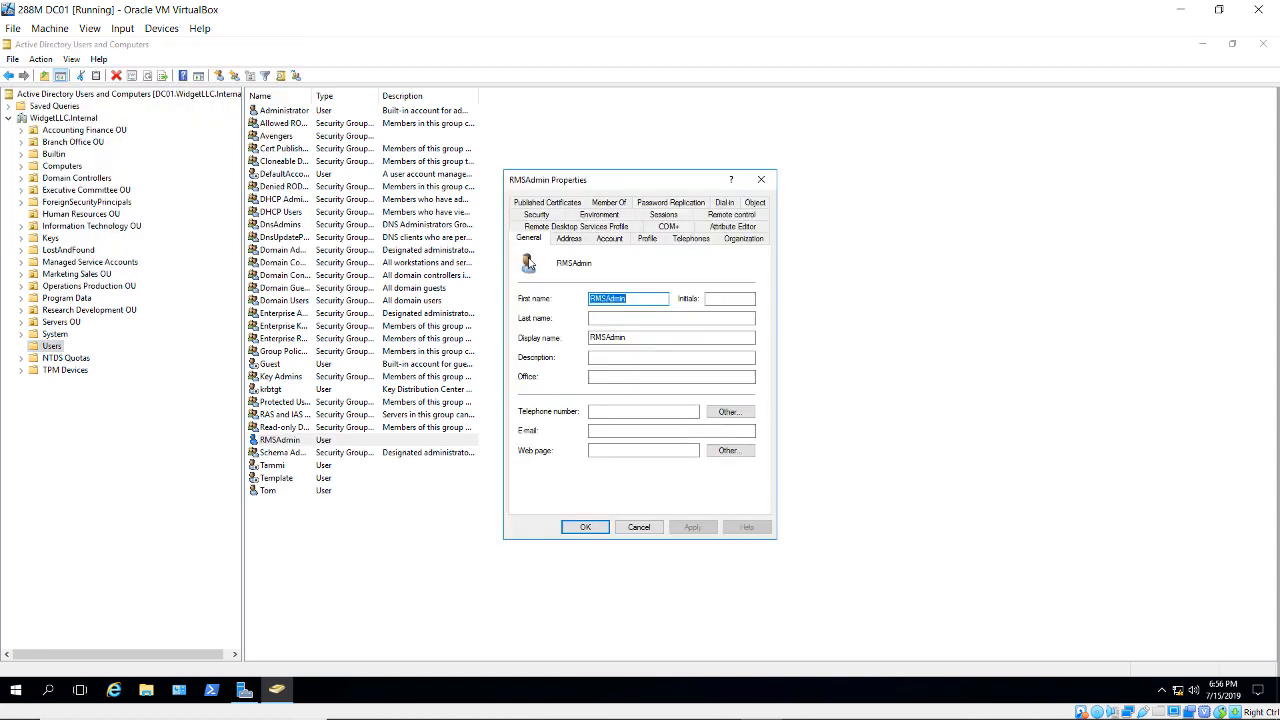
pyautogui.click(604, 203)
pyautogui.click(546, 403)
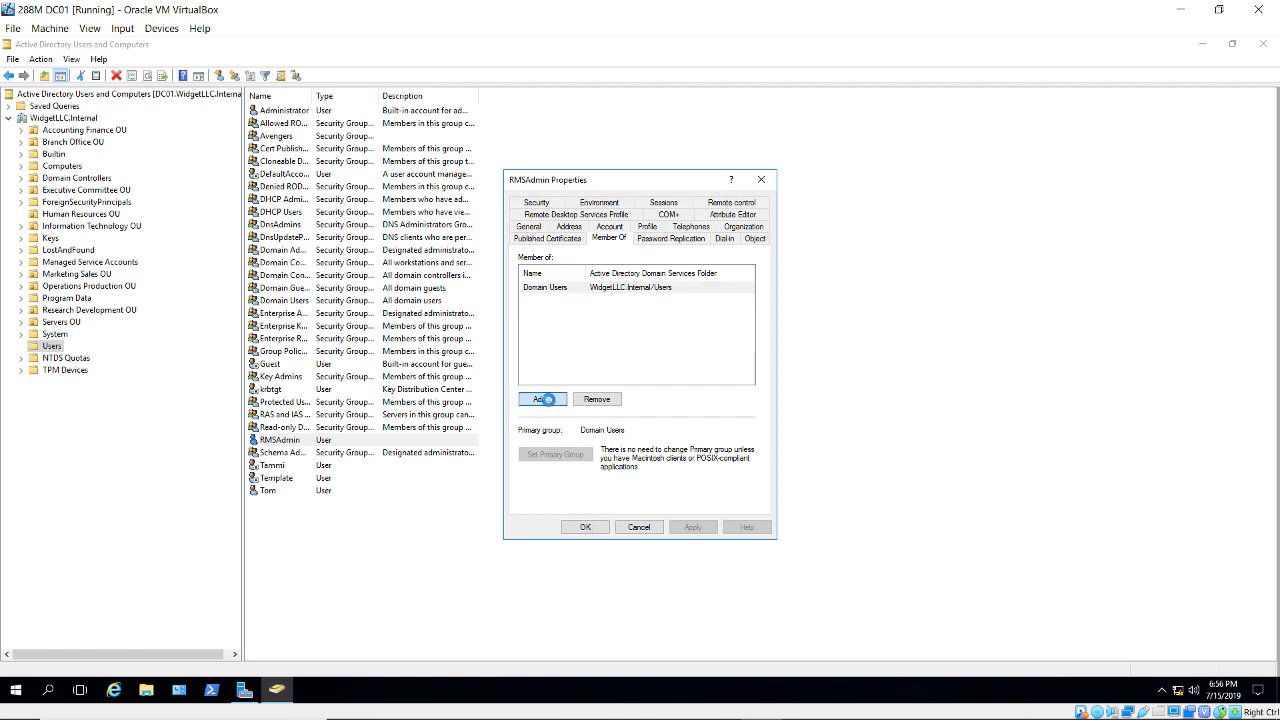
pyautogui.write('doma')
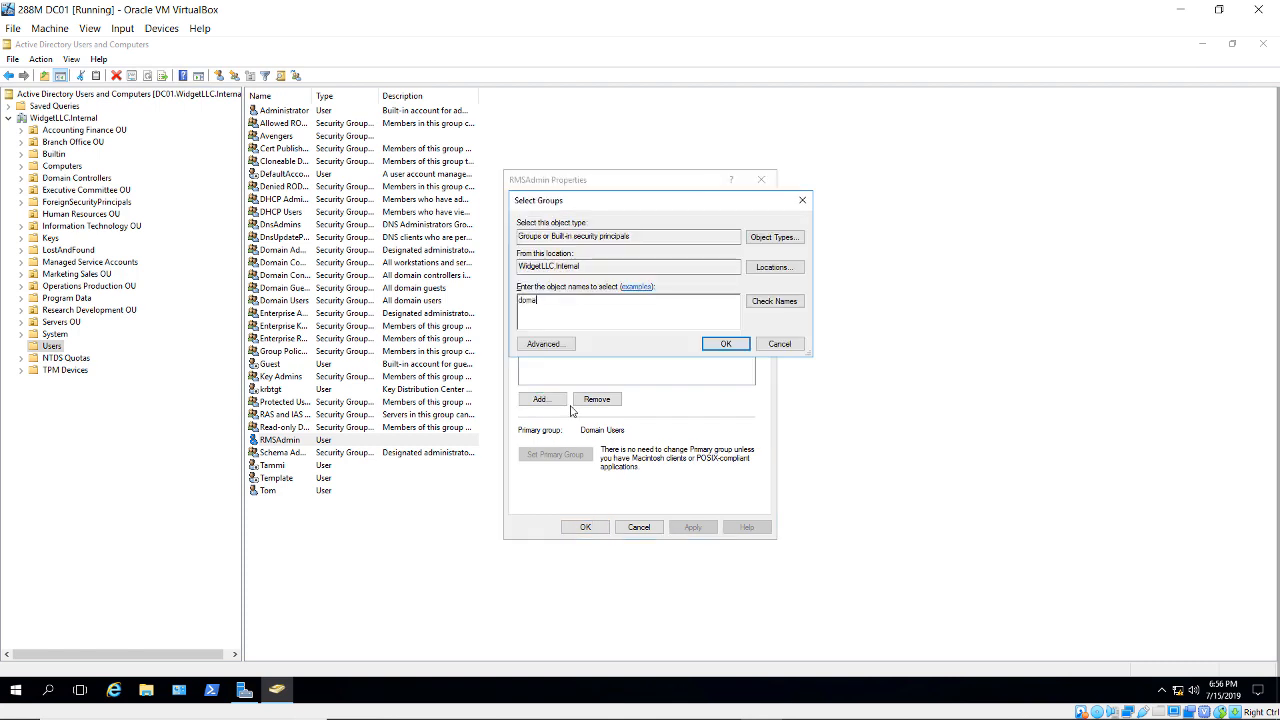
pyautogui.write('in admins')
pyautogui.click(774, 301)
pyautogui.click(726, 343)
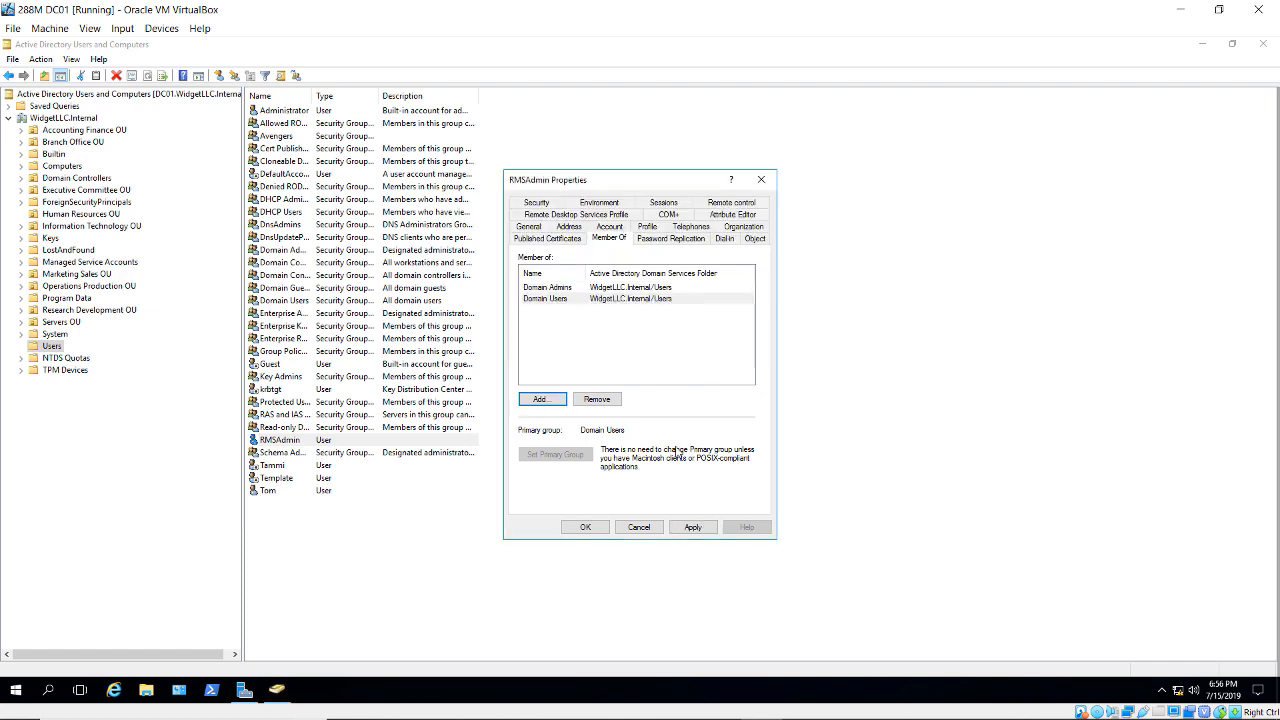
pyautogui.click(583, 526)
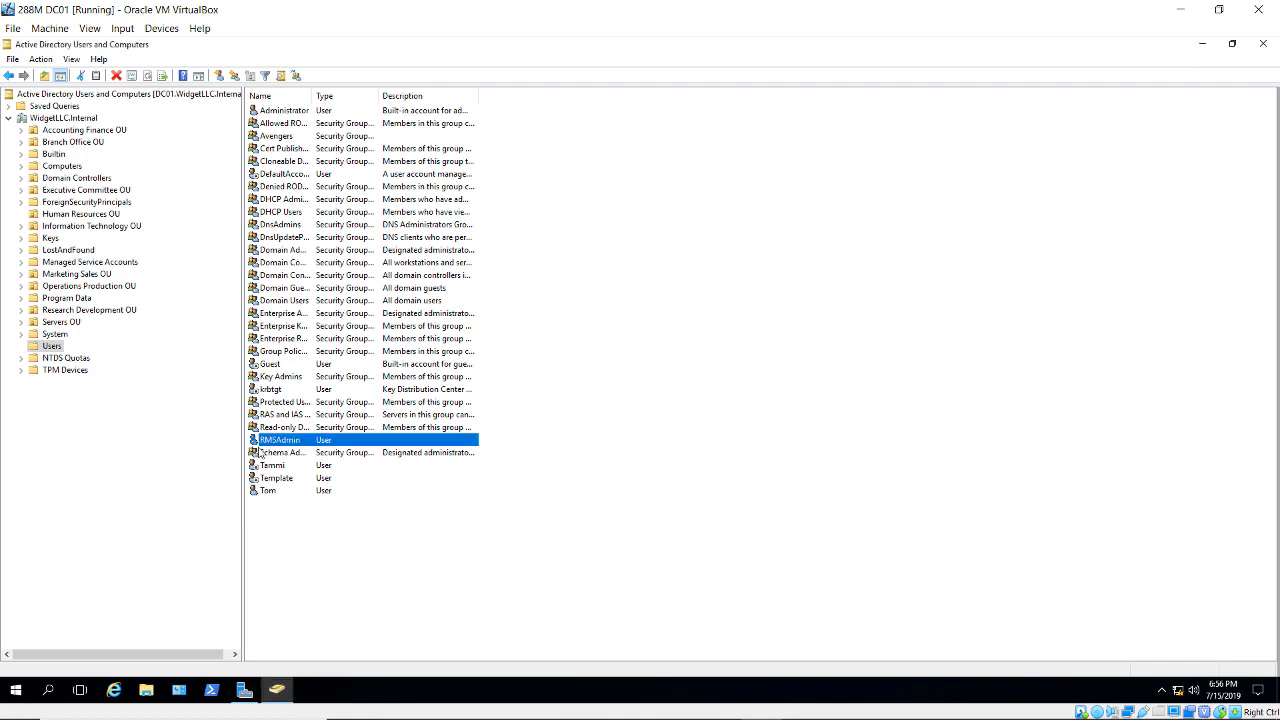
# - Start a new user in Users named RMS1 with logon name RMS1
pyautogui.rightClick(54, 345)
pyautogui.moveTo(107, 390)
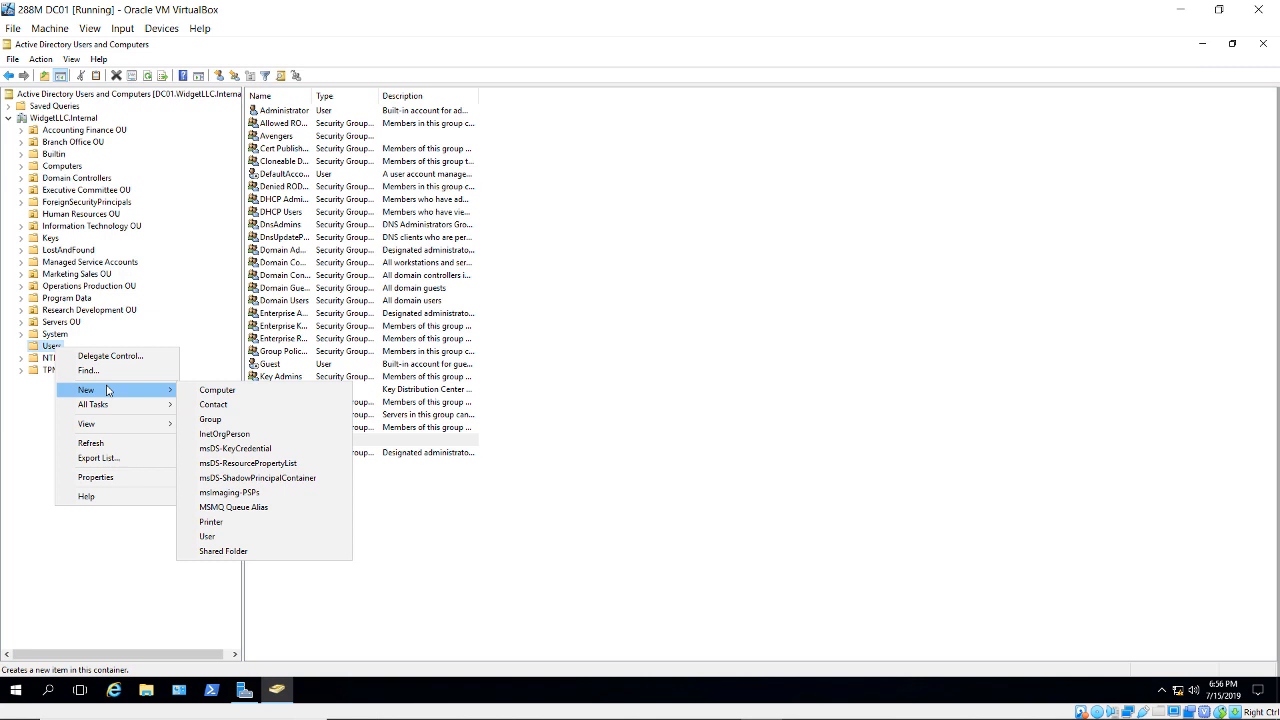
pyautogui.click(212, 536)
pyautogui.write('RMS1')
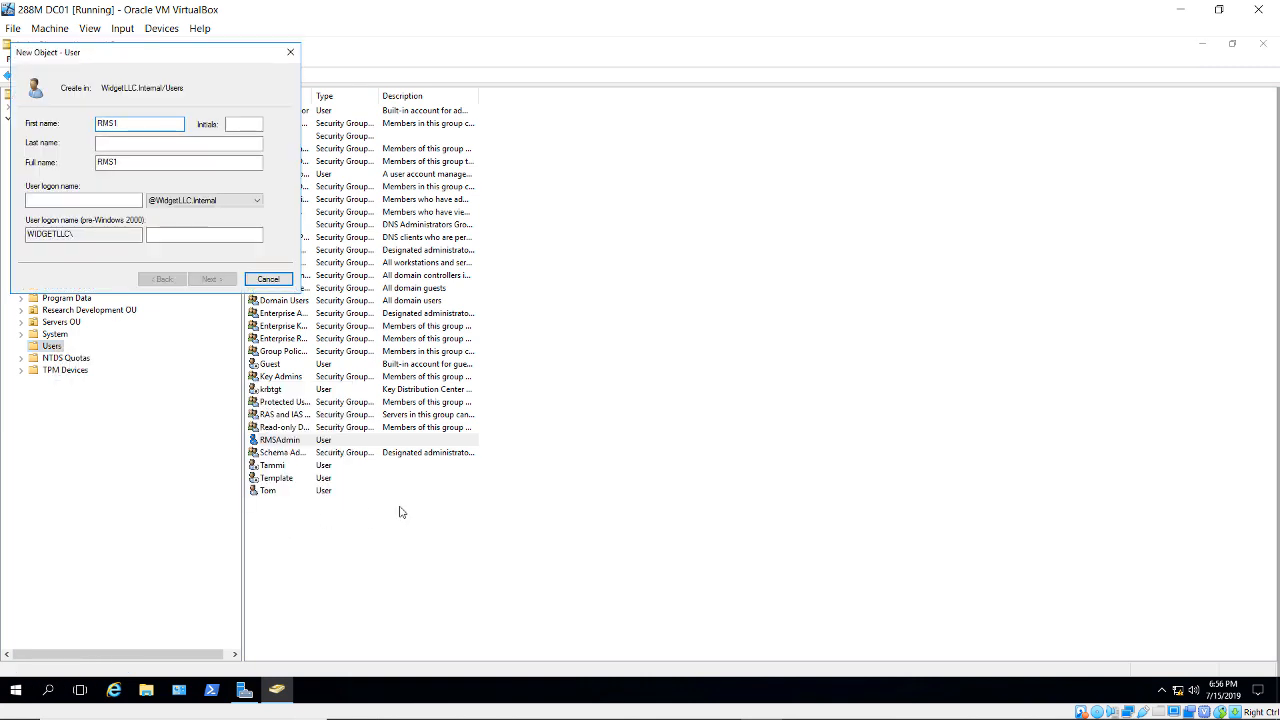
pyautogui.click(92, 199)
pyautogui.write('RMS1')
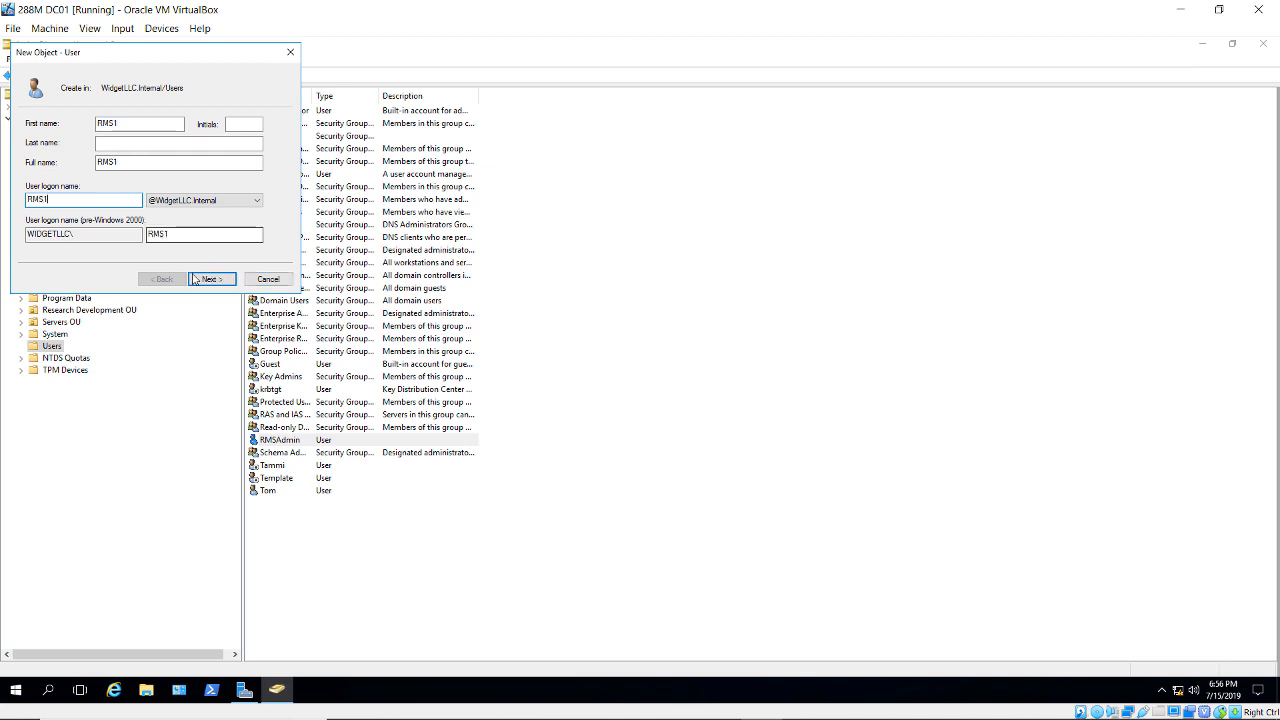
# - Set RMS1's password to never expire, without forced change at logon, and finish
pyautogui.click(210, 279)
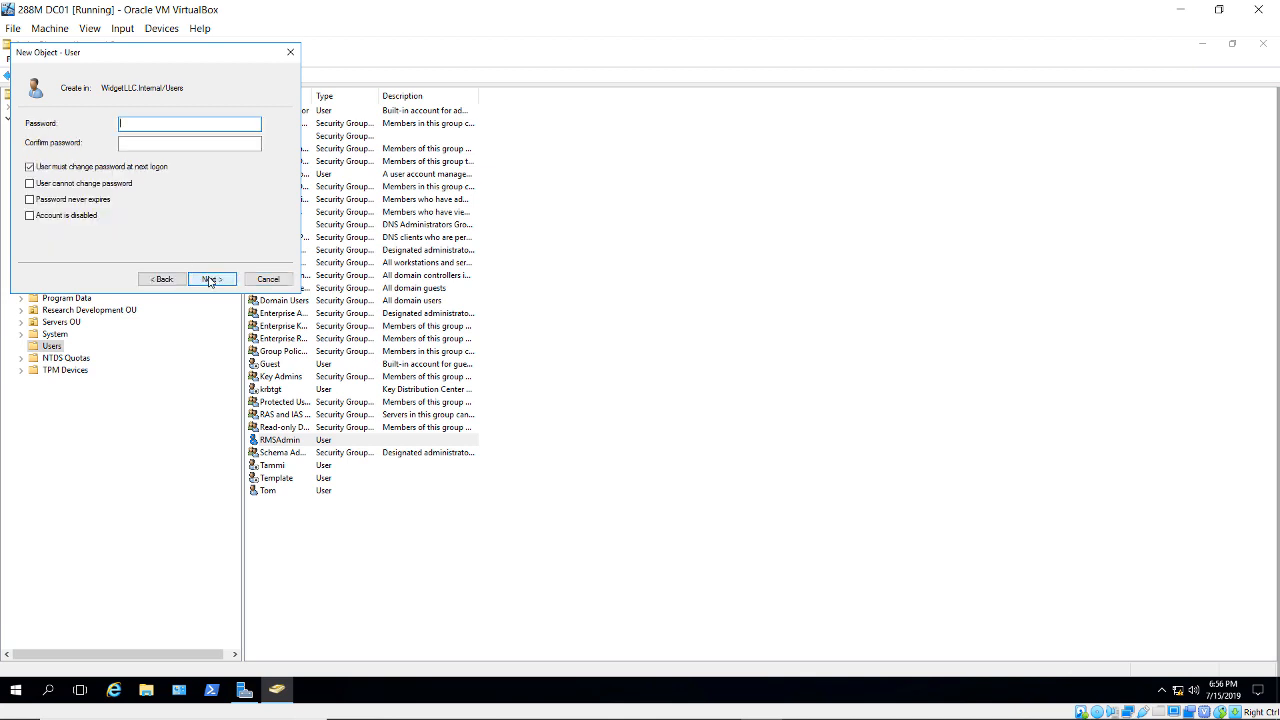
pyautogui.press('Tab')
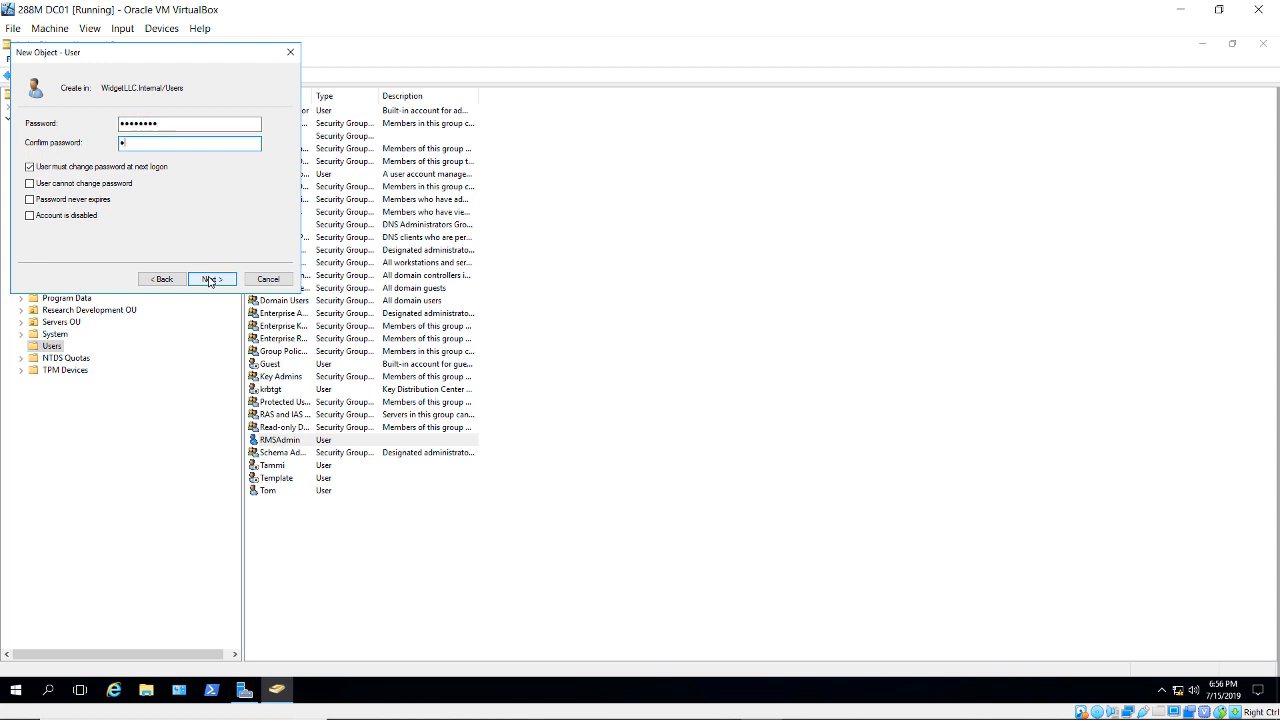
pyautogui.write('••••••••')
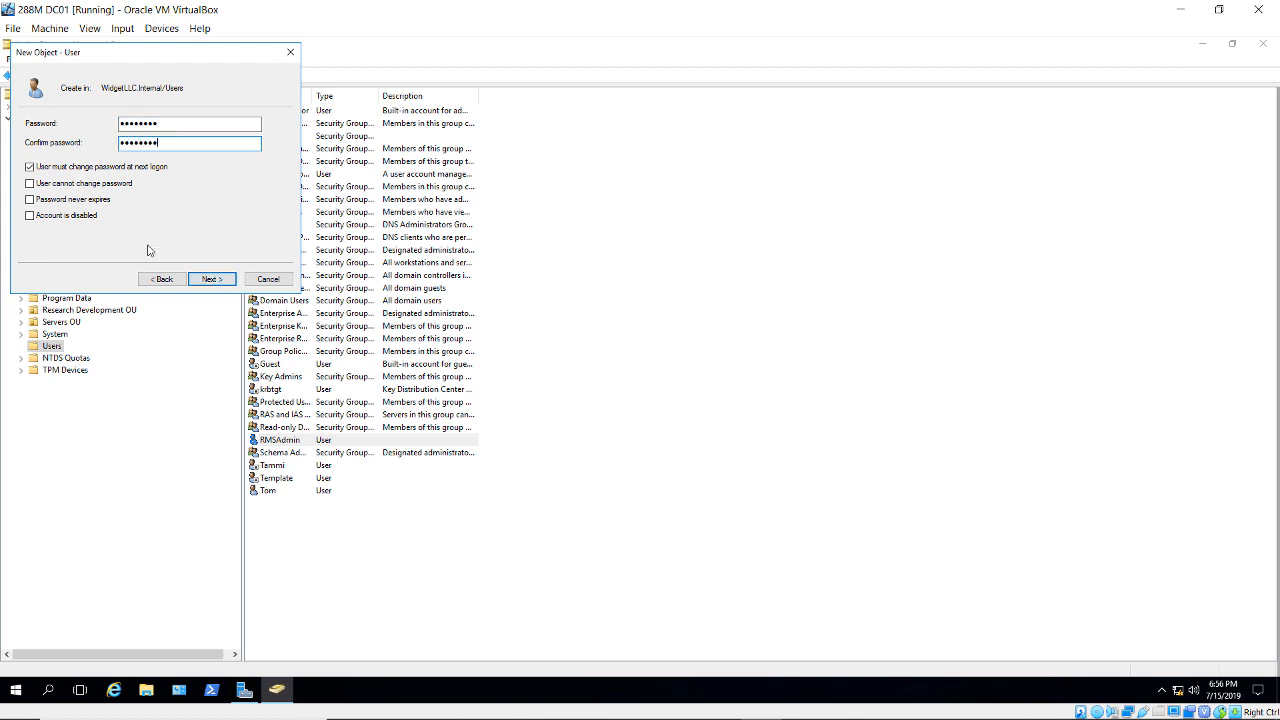
pyautogui.click(87, 169)
pyautogui.click(90, 202)
pyautogui.click(210, 279)
pyautogui.click(212, 279)
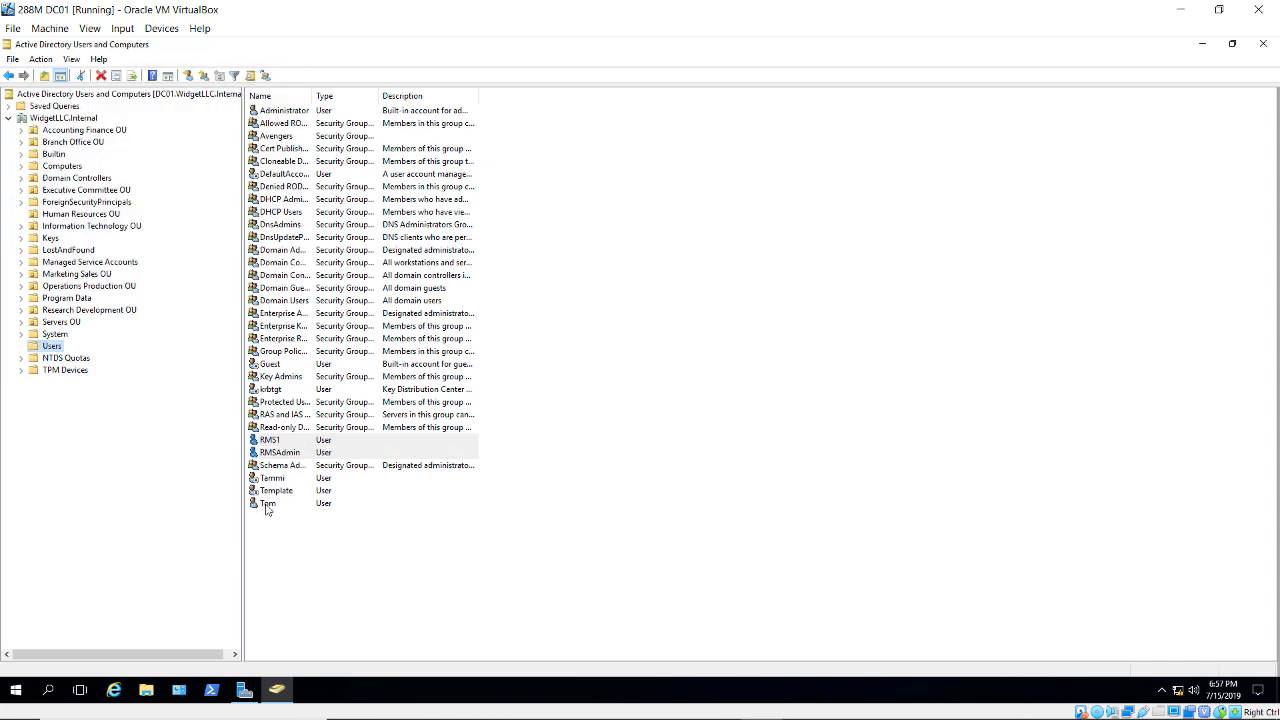
# - Copy the RMS1 account as RMS2, with full name and logon name RMS2
pyautogui.rightClick(267, 442)
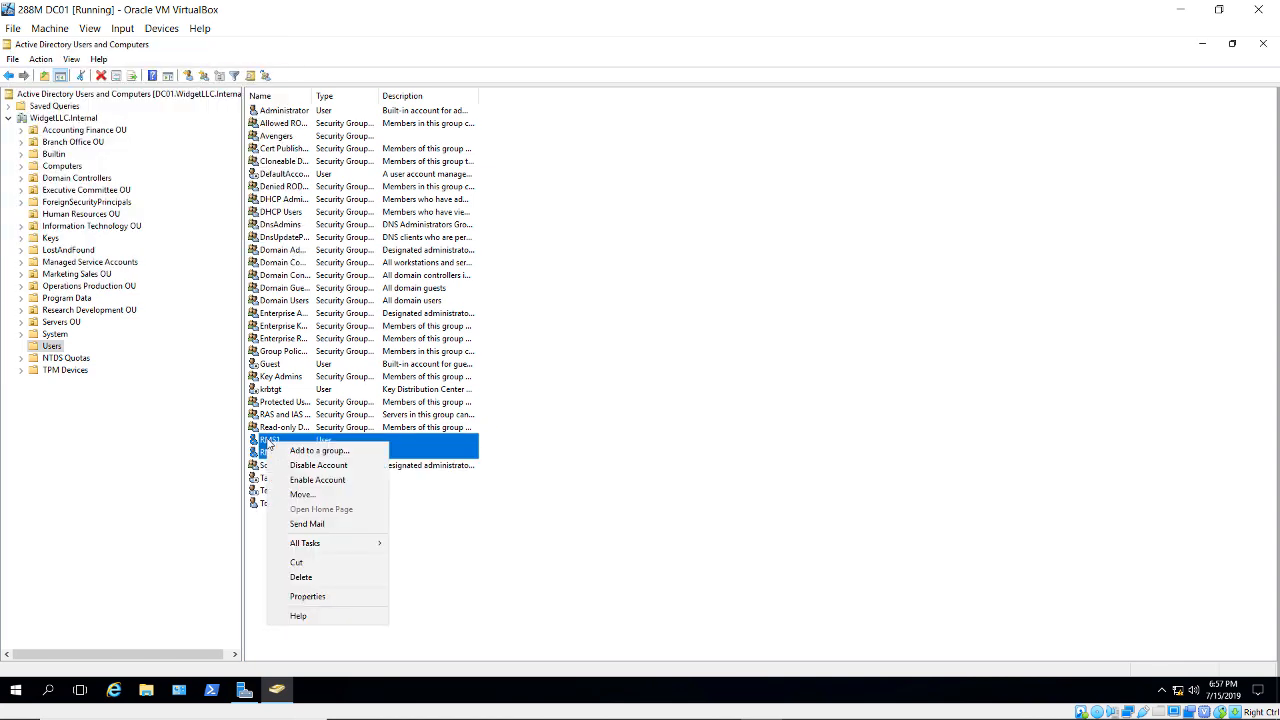
pyautogui.click(268, 440)
pyautogui.rightClick(268, 441)
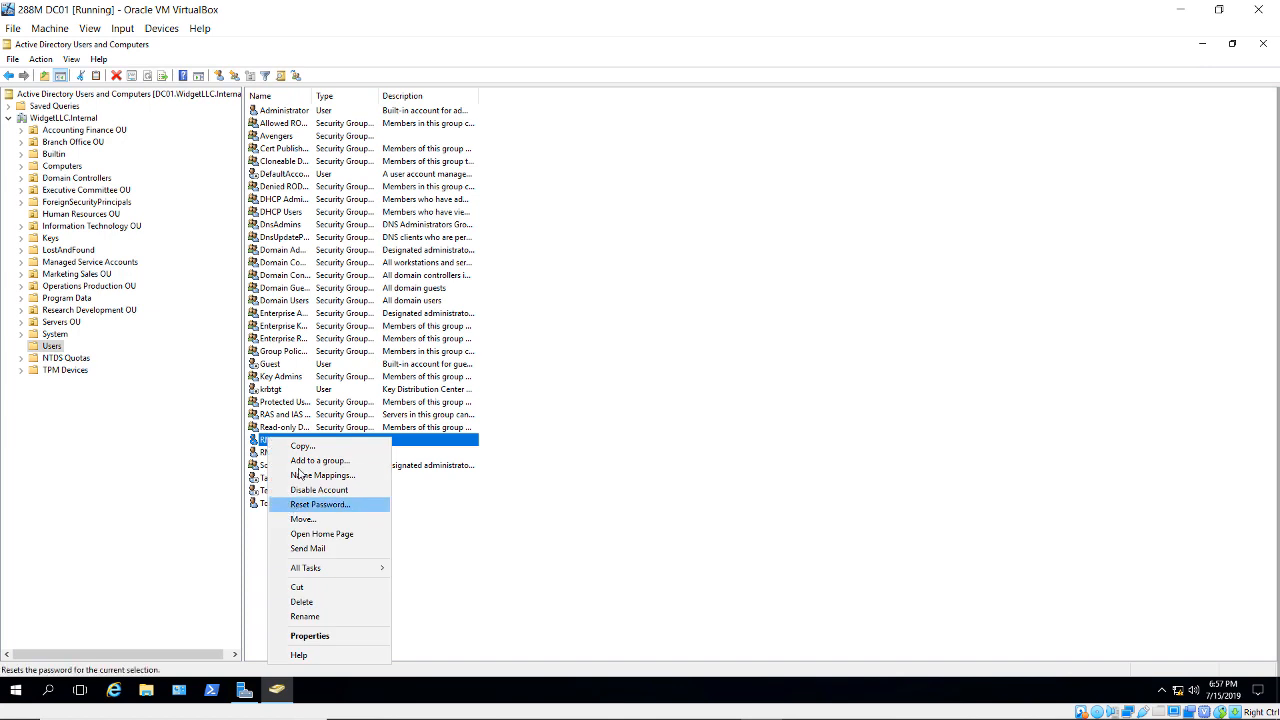
pyautogui.click(292, 445)
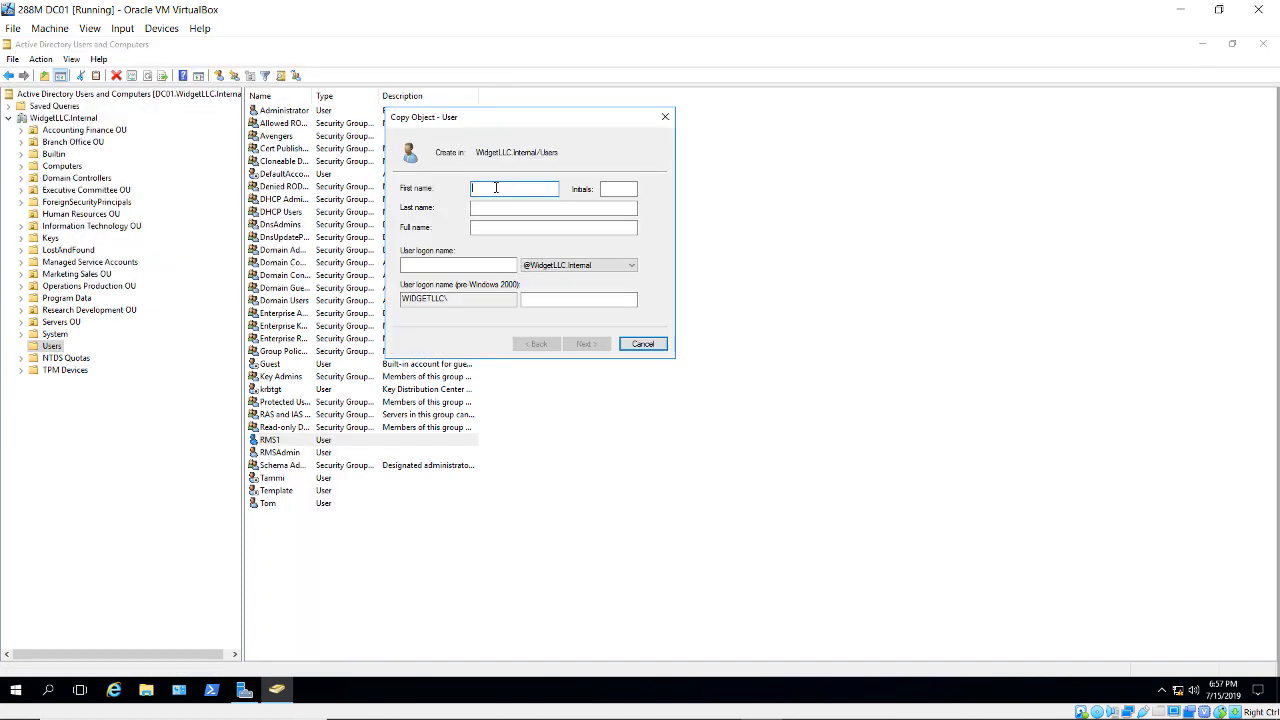
pyautogui.write('RMS2')
pyautogui.doubleClick(481, 227)
pyautogui.rightClick(481, 231)
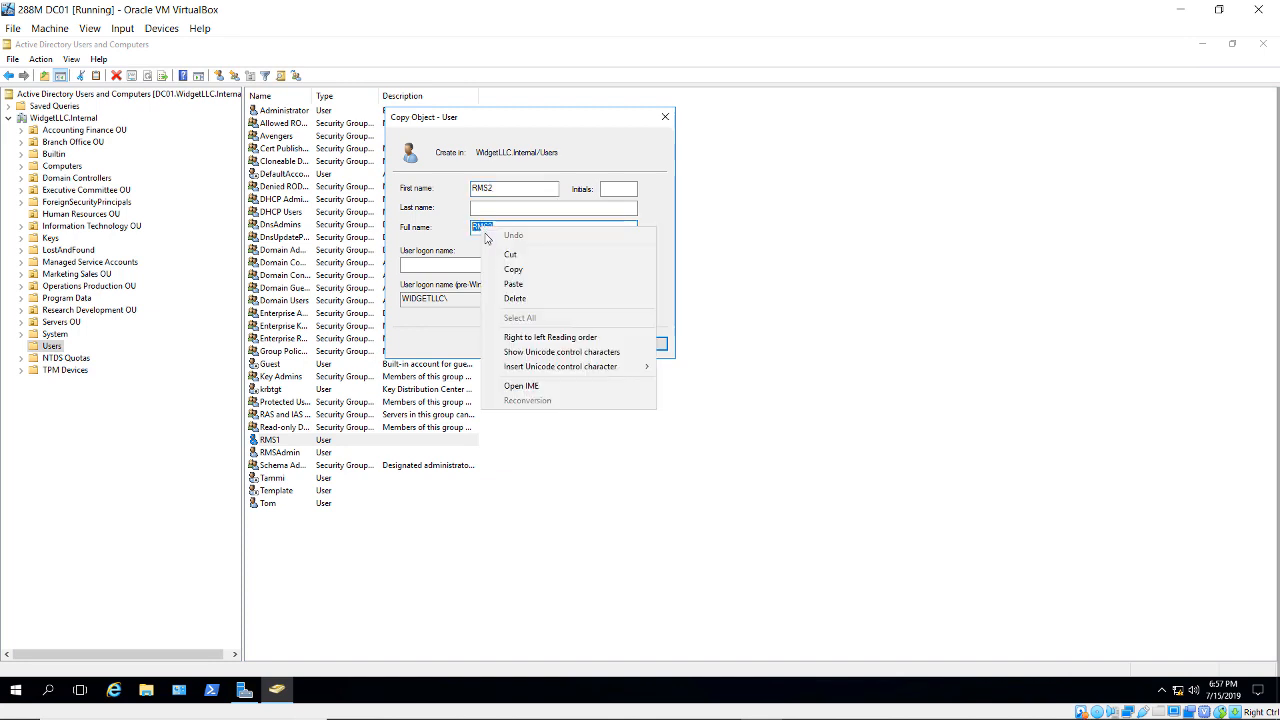
pyautogui.click(507, 269)
pyautogui.rightClick(470, 264)
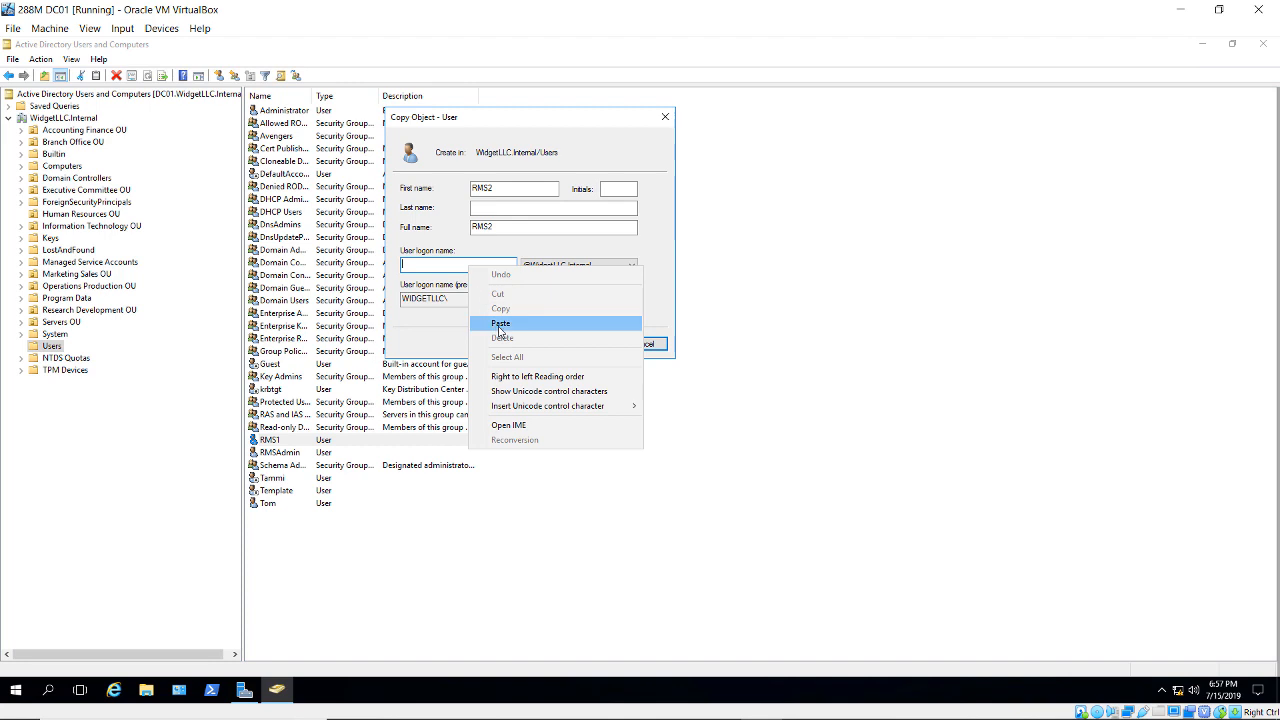
pyautogui.click(497, 324)
# - Enter and confirm RMS2's password, then finish creating the copy
pyautogui.click(586, 345)
pyautogui.write('Pa')
pyautogui.press('Tab')
pyautogui.write('Pa$$w0rd1')
pyautogui.click(597, 346)
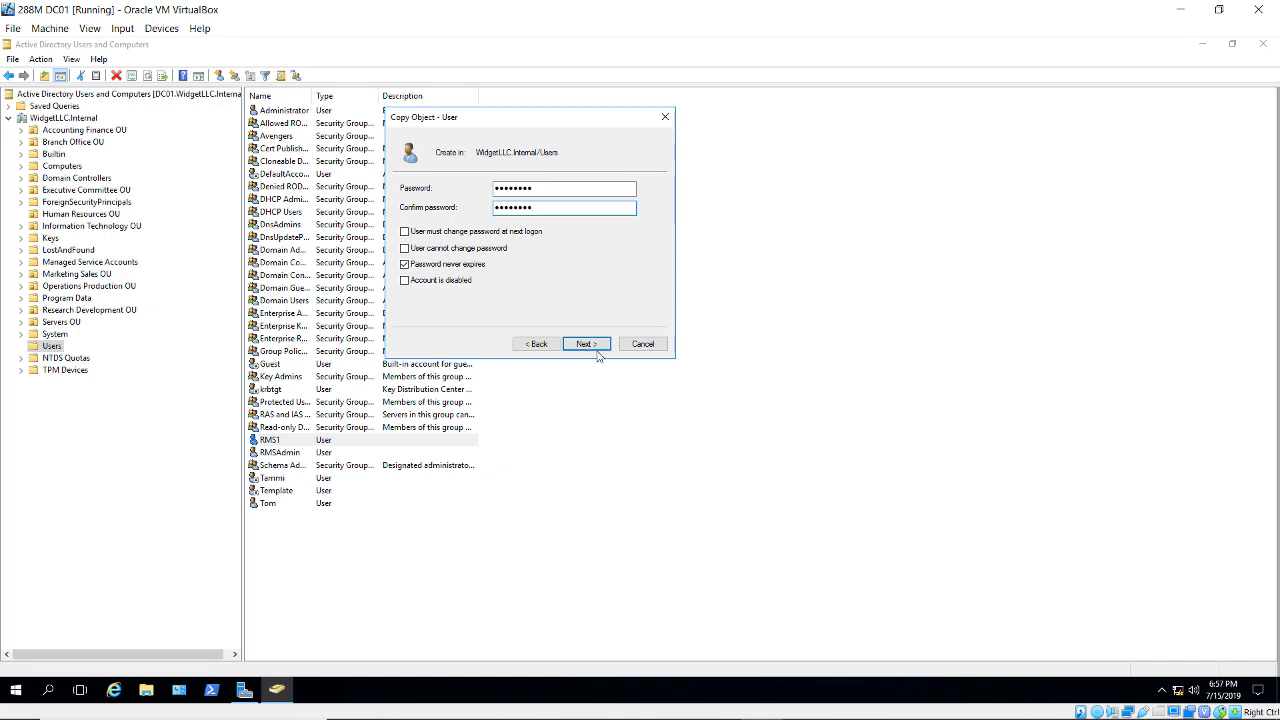
pyautogui.click(594, 347)
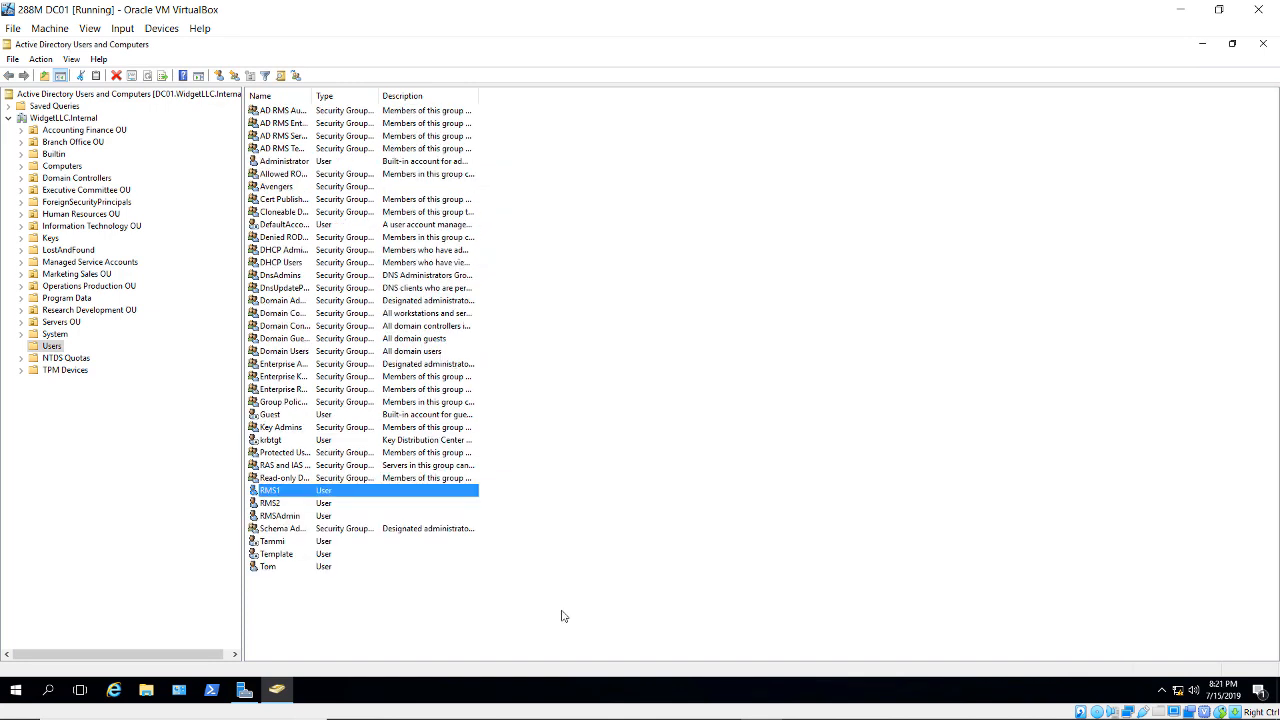
# - Fill in the e-mail addresses of the first two RMS test users
pyautogui.doubleClick(378, 496)
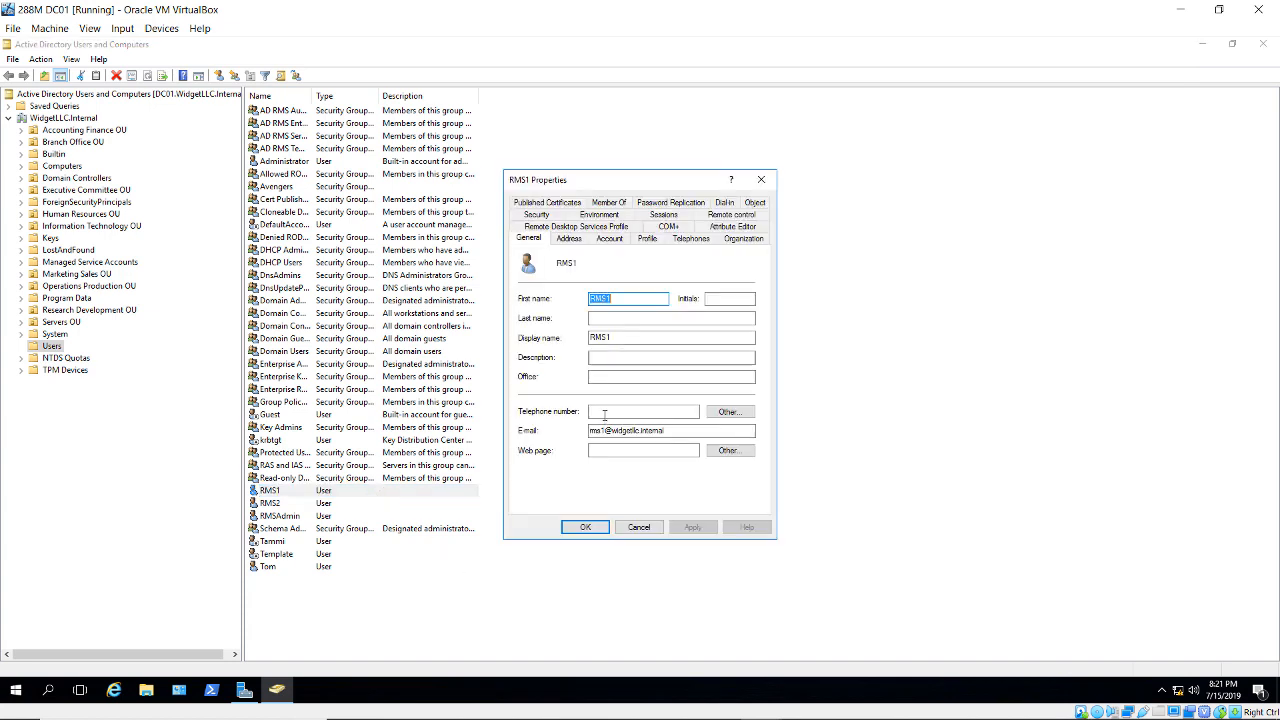
pyautogui.click(674, 433)
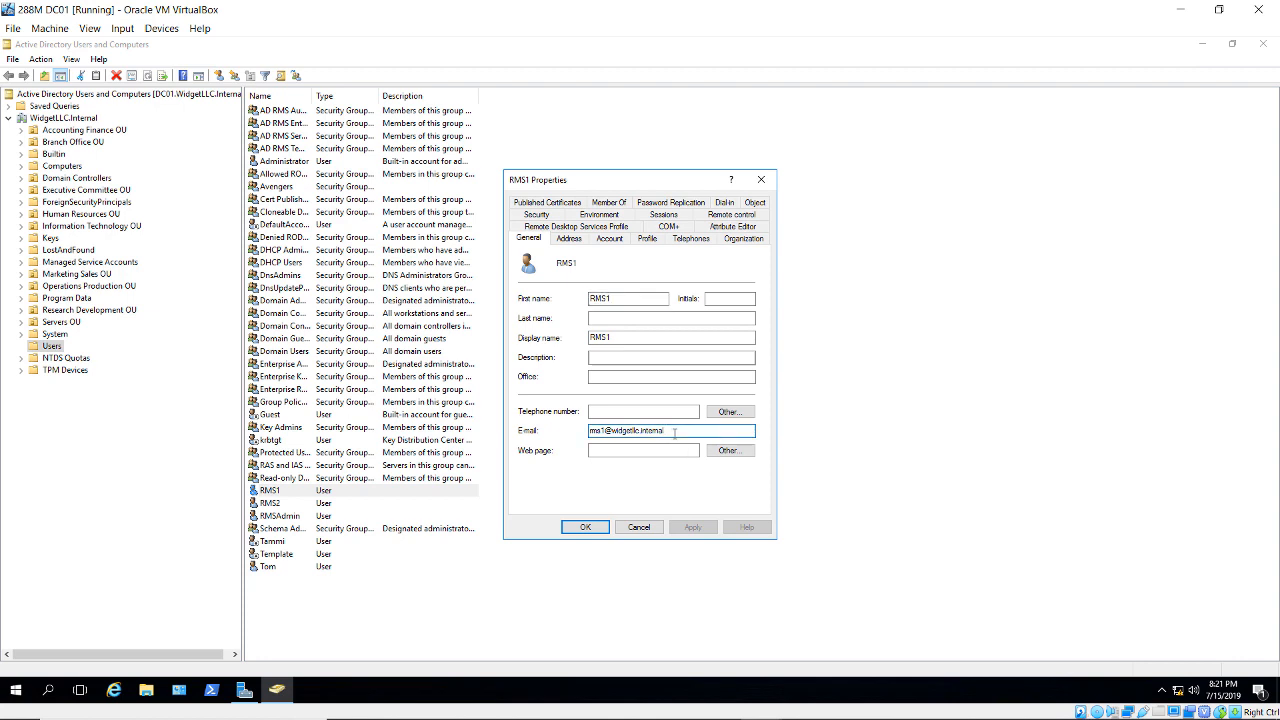
pyautogui.click(585, 527)
pyautogui.doubleClick(306, 505)
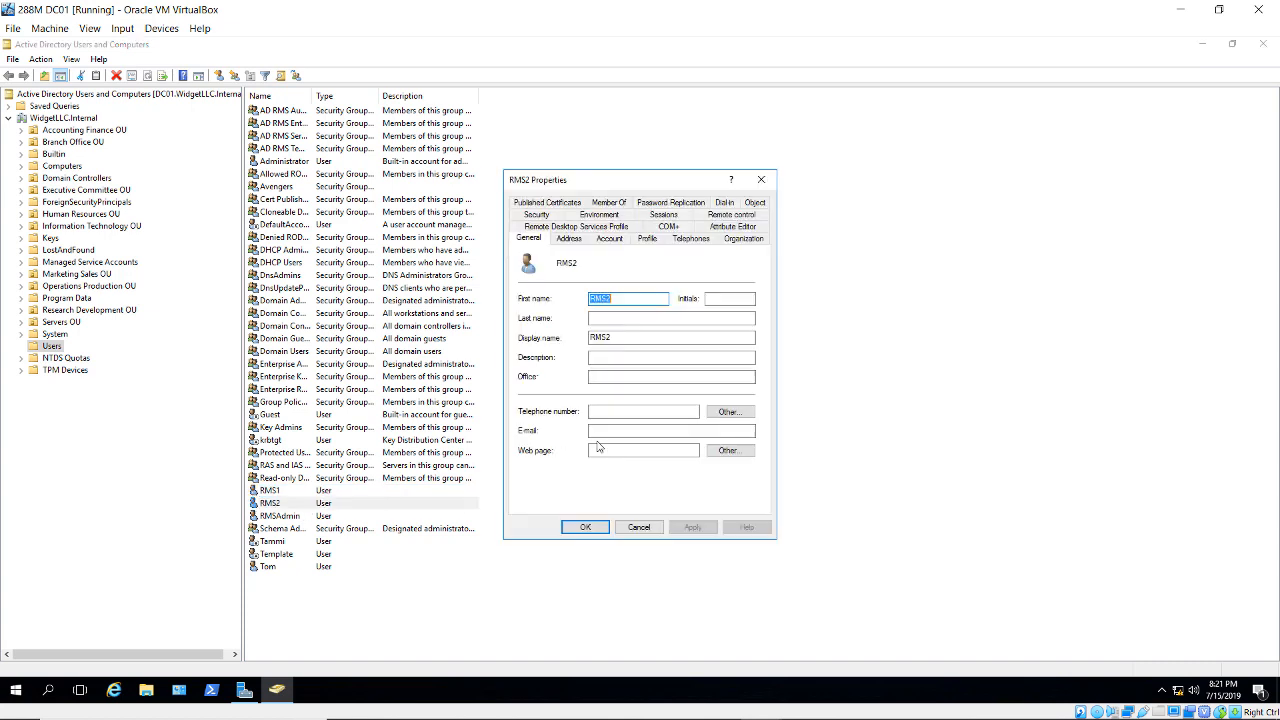
pyautogui.click(613, 433)
pyautogui.write('r')
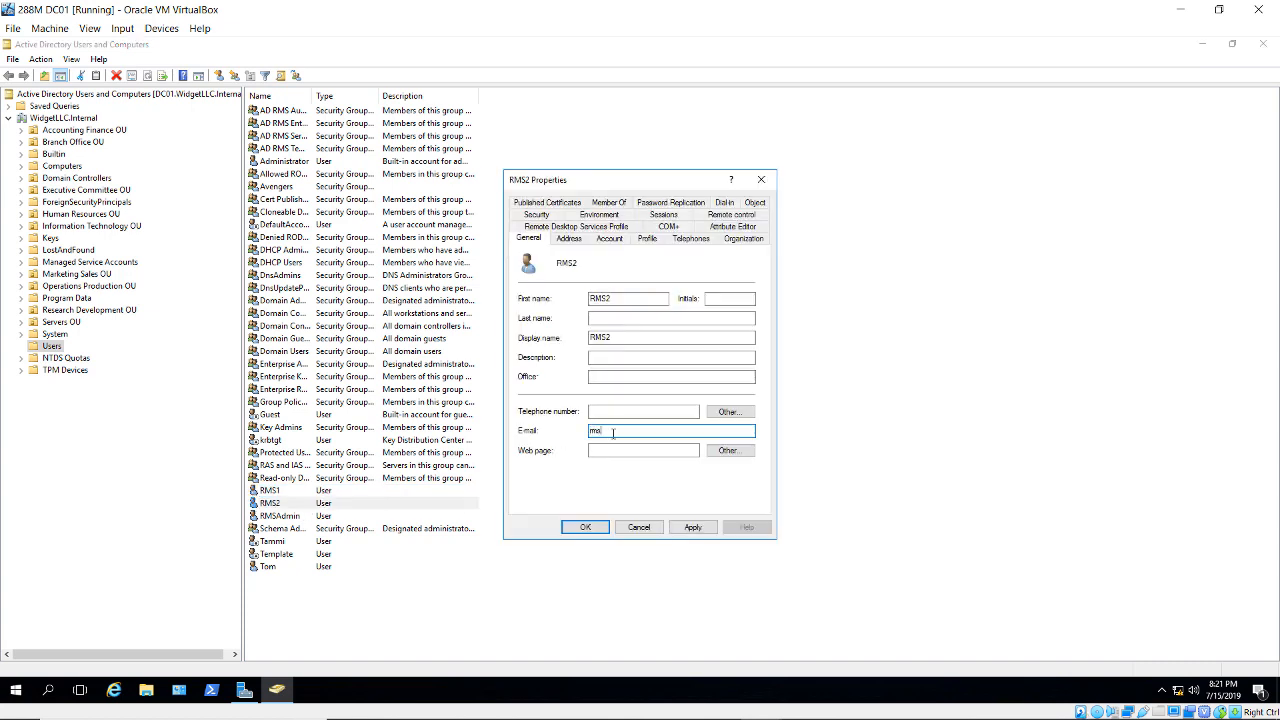
pyautogui.write('ms')
pyautogui.rightClick(613, 433)
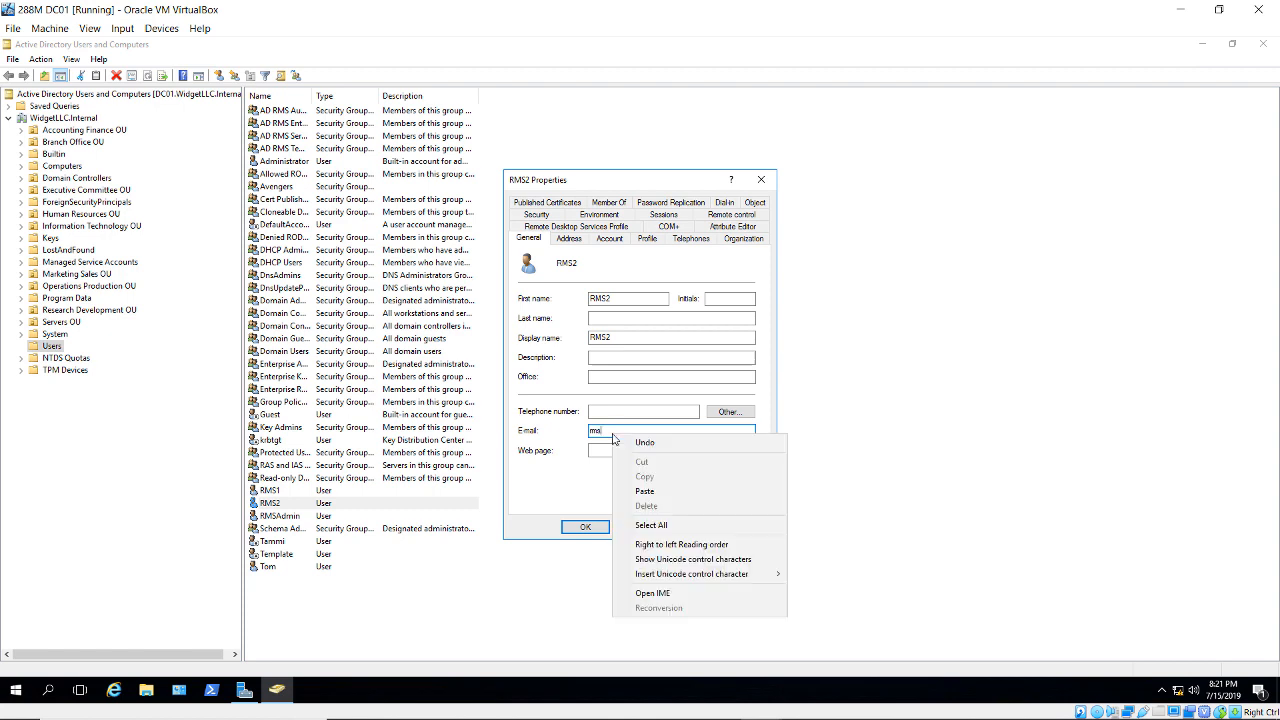
pyautogui.click(645, 501)
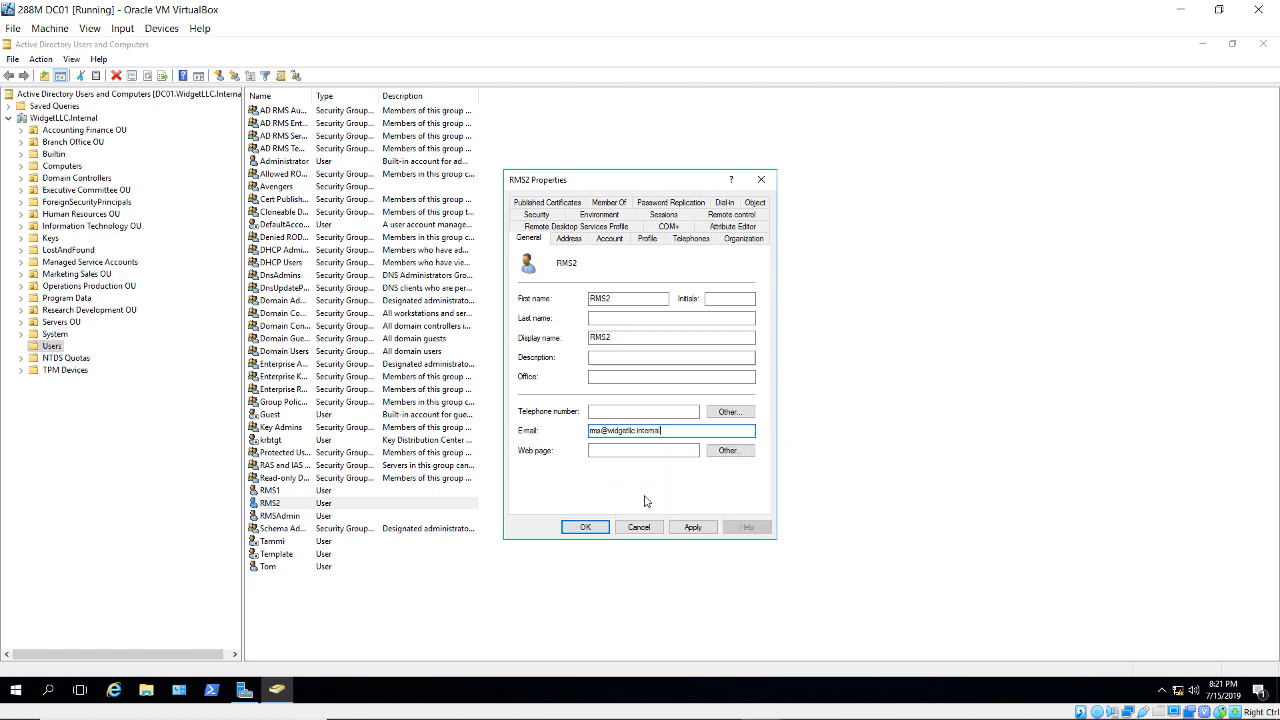
pyautogui.click(590, 527)
# - Paste the e-mail address into the RMSAdmin account's properties and save
pyautogui.doubleClick(320, 516)
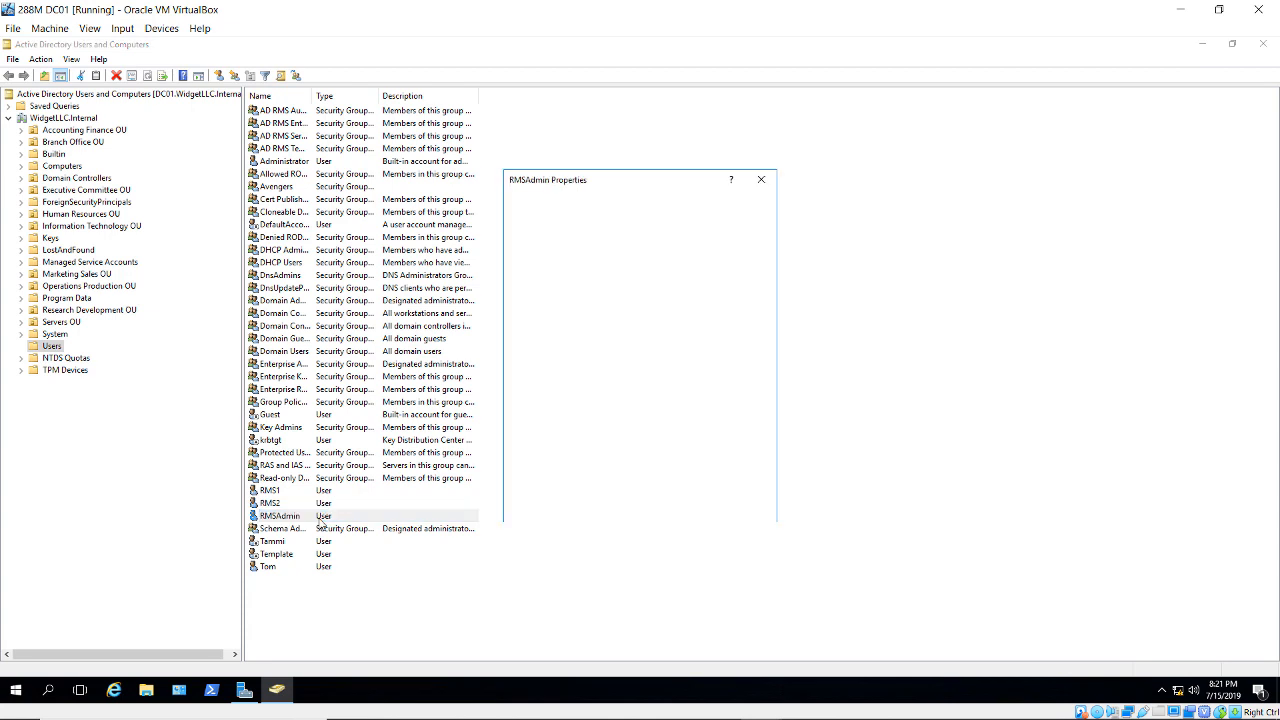
pyautogui.click(616, 431)
pyautogui.hotkey('ctrl', 'v')
pyautogui.click(588, 528)
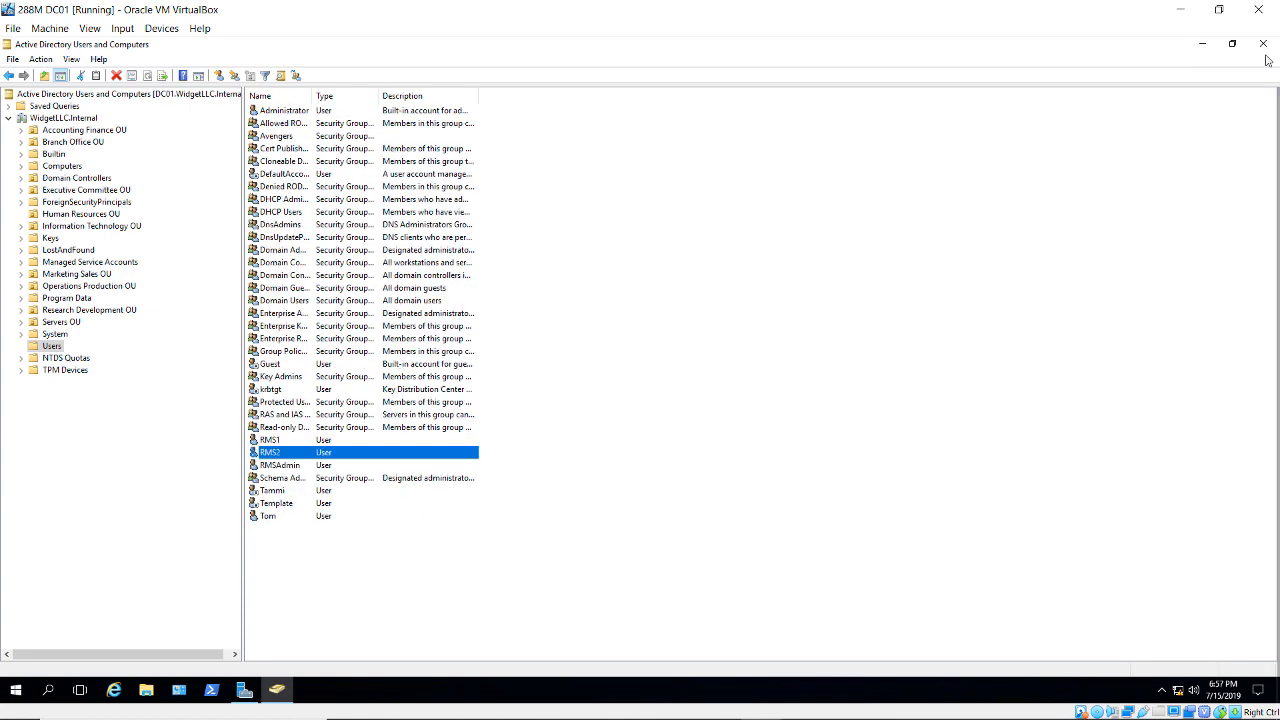
# - Close ADUC and start a role-based Add Roles and Features install on this server
pyautogui.click(1263, 44)
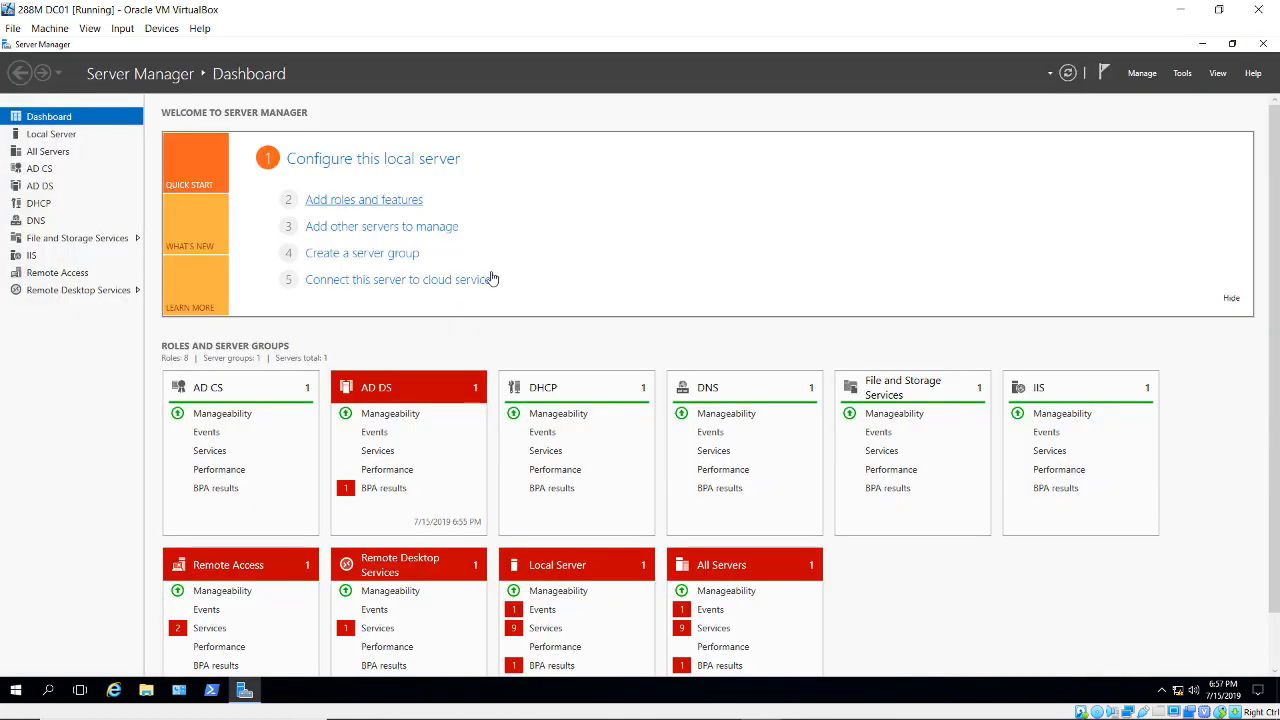
pyautogui.click(352, 206)
pyautogui.click(585, 150)
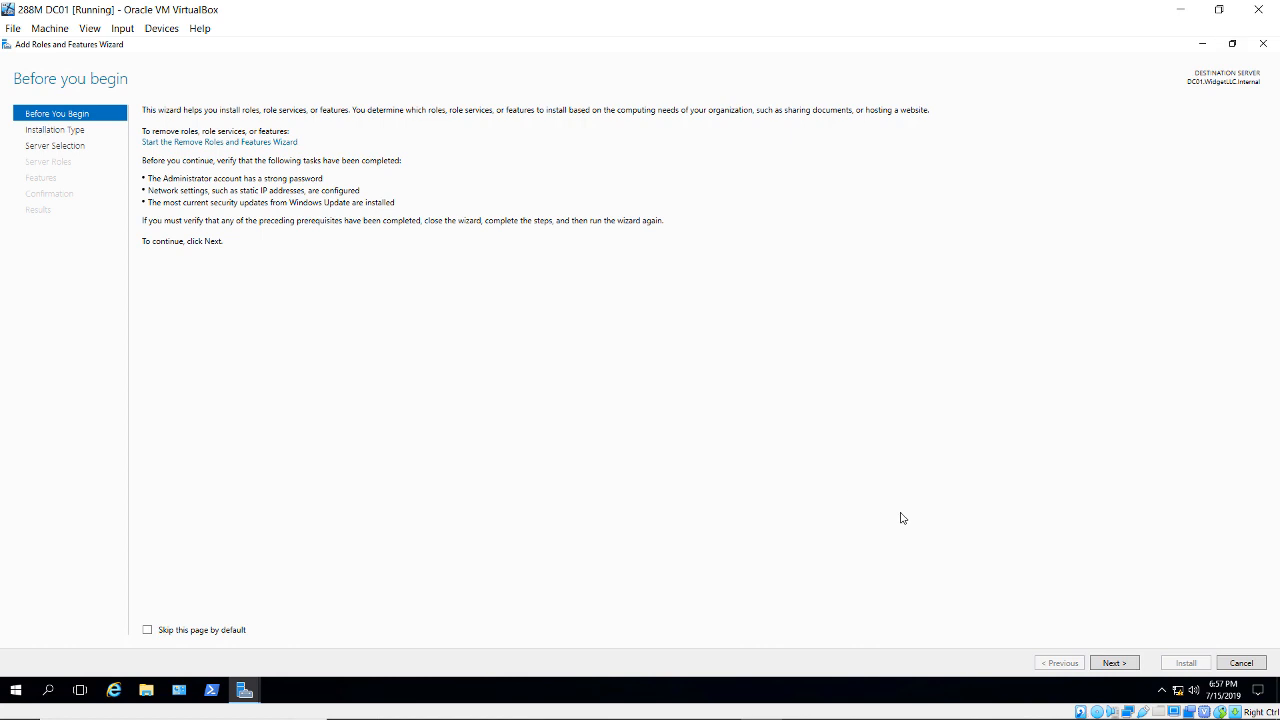
pyautogui.click(1118, 664)
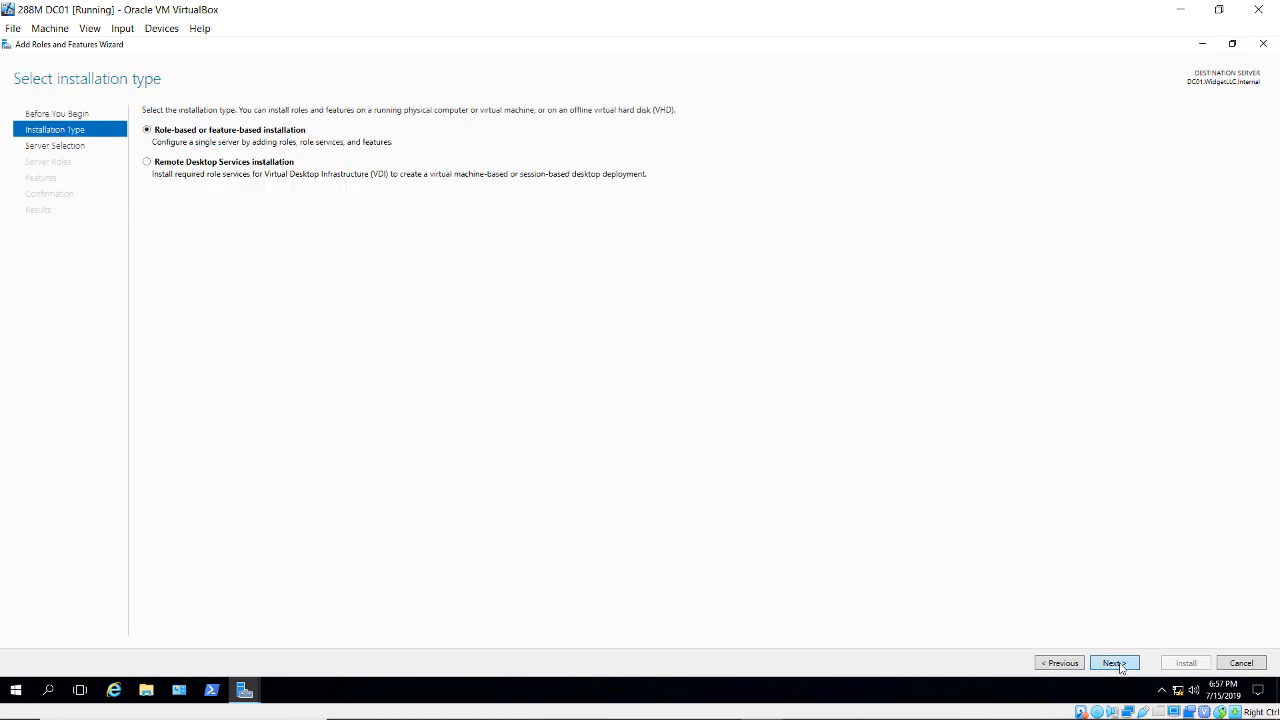
pyautogui.click(1118, 664)
pyautogui.click(1116, 664)
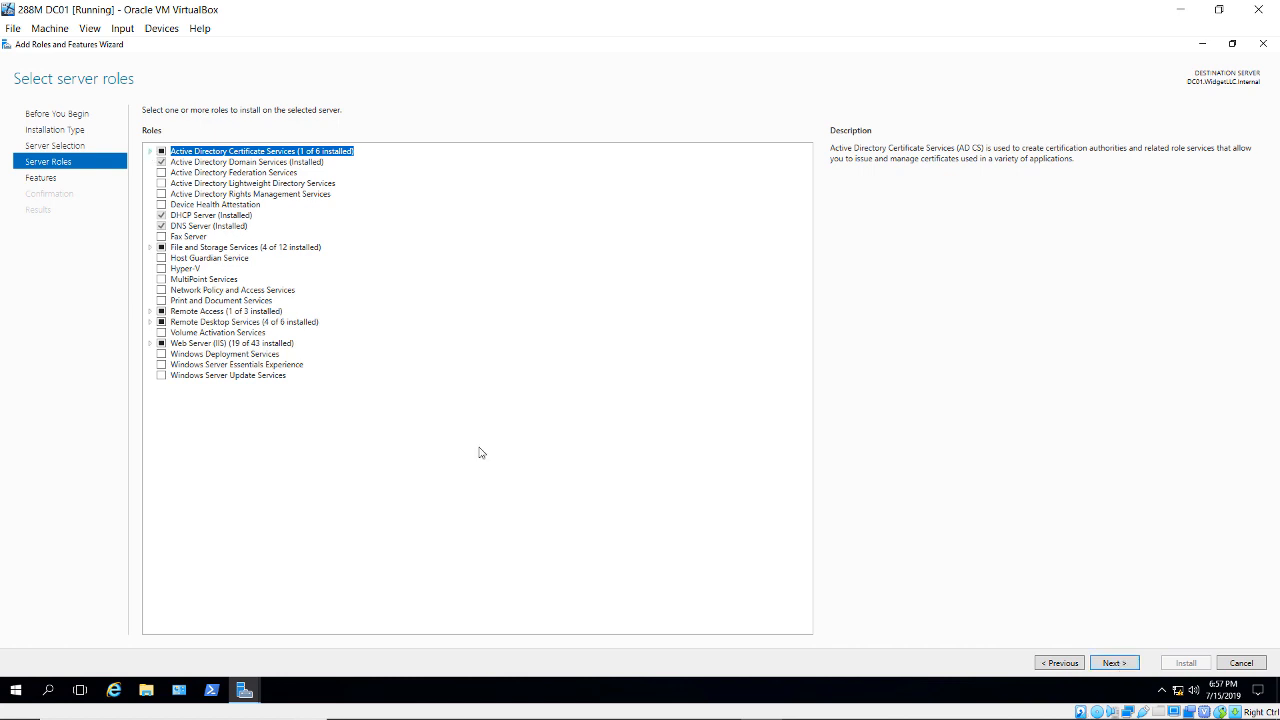
# - Select Active Directory Rights Management Services with its required features and install it
pyautogui.click(161, 194)
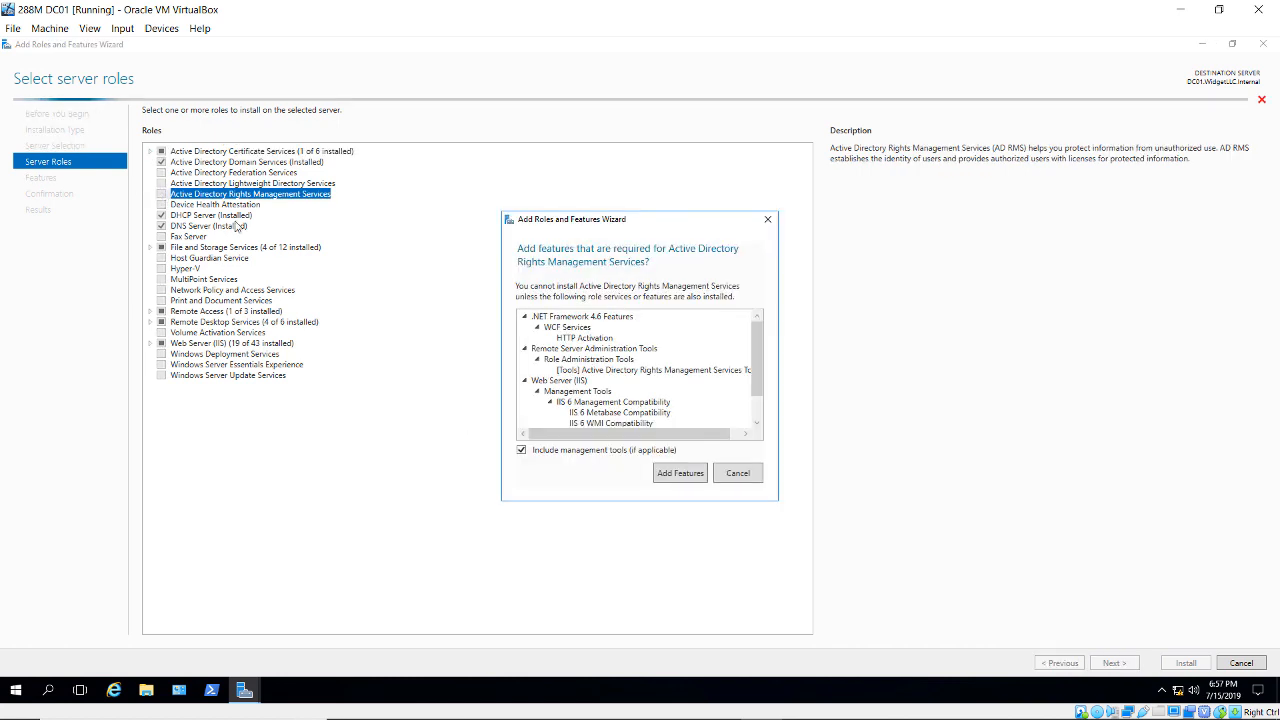
pyautogui.click(678, 474)
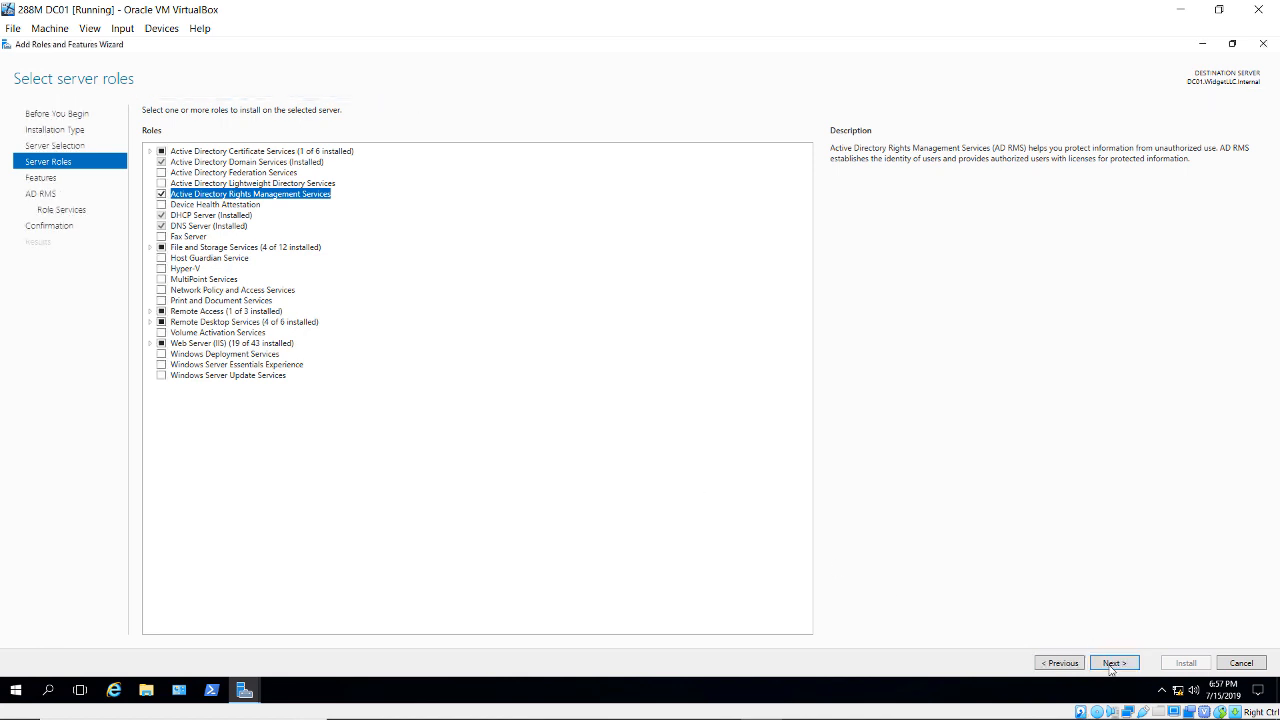
pyautogui.click(1113, 663)
pyautogui.click(1113, 663)
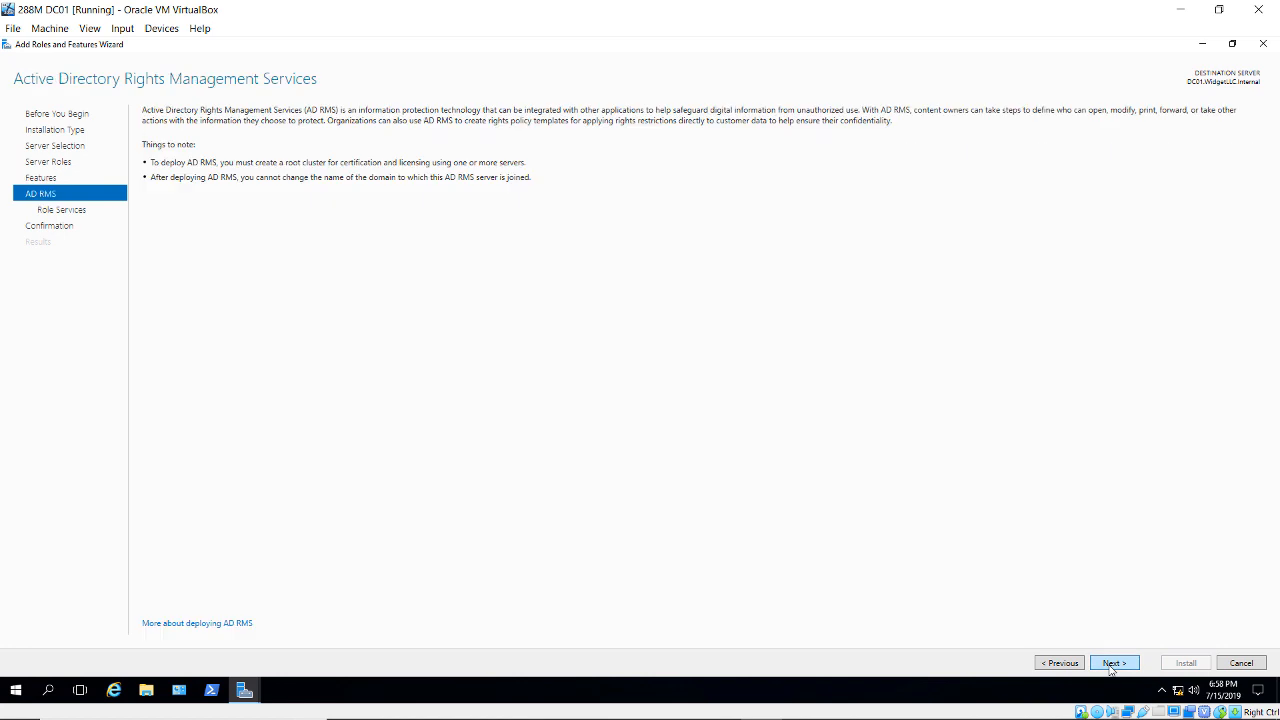
pyautogui.click(1113, 663)
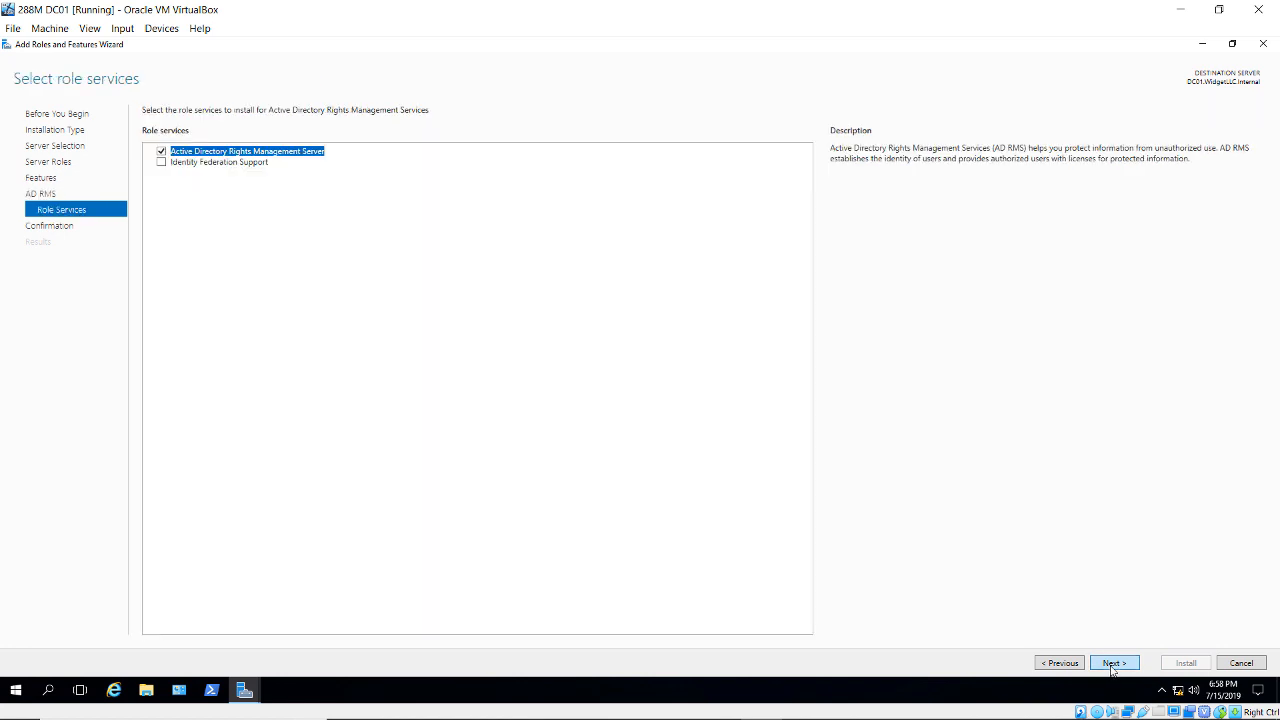
pyautogui.click(1112, 665)
pyautogui.click(1188, 668)
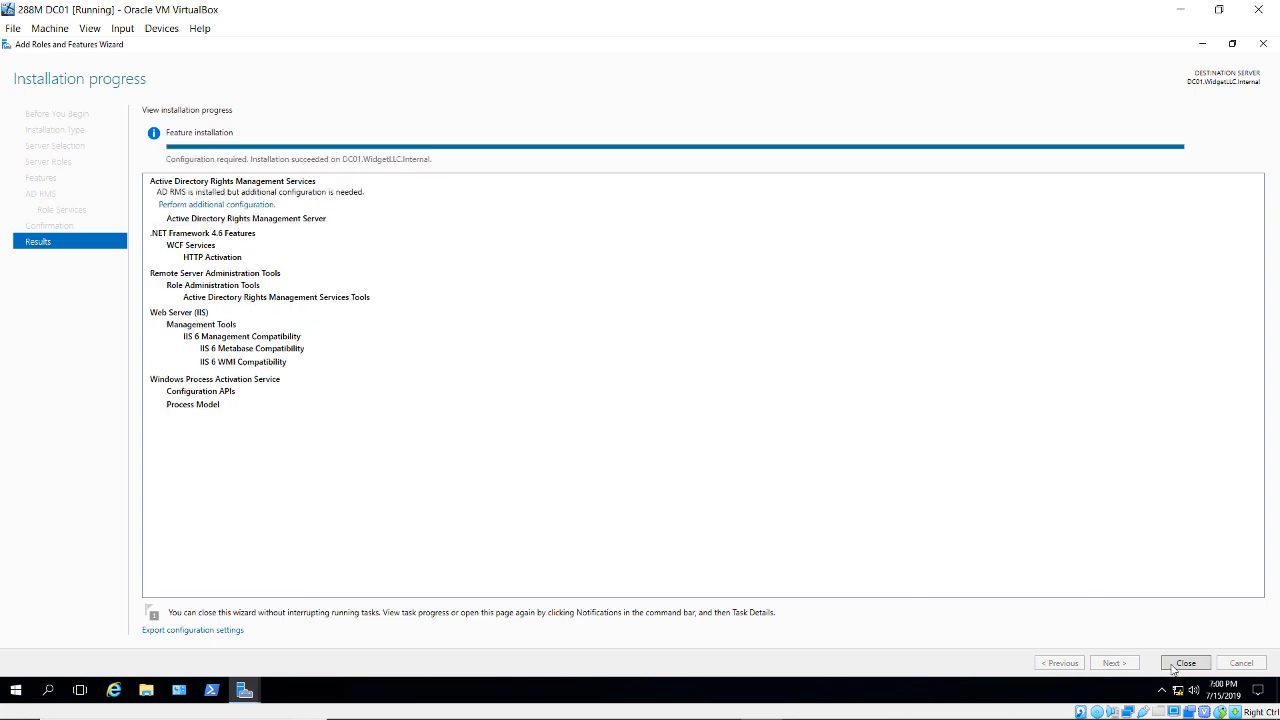
pyautogui.click(1175, 668)
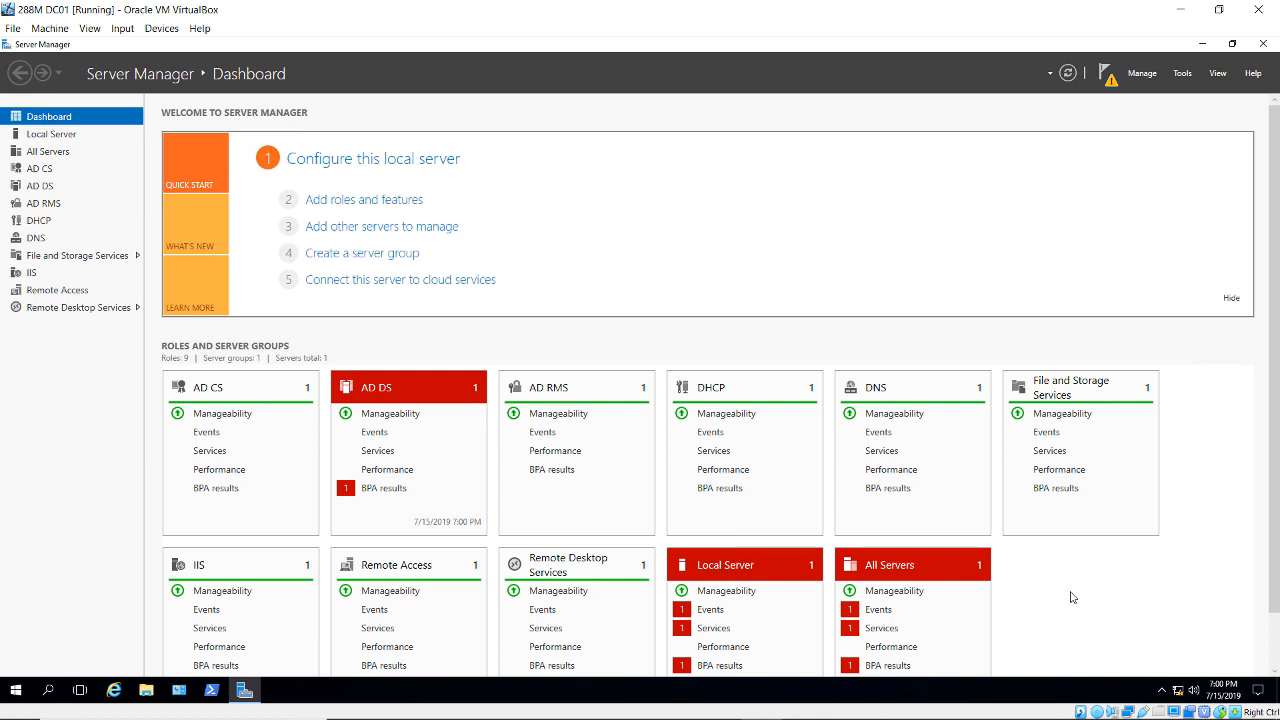
# - Start AD RMS post-deployment configuration as a new root cluster on Windows Internal Database
pyautogui.click(1109, 79)
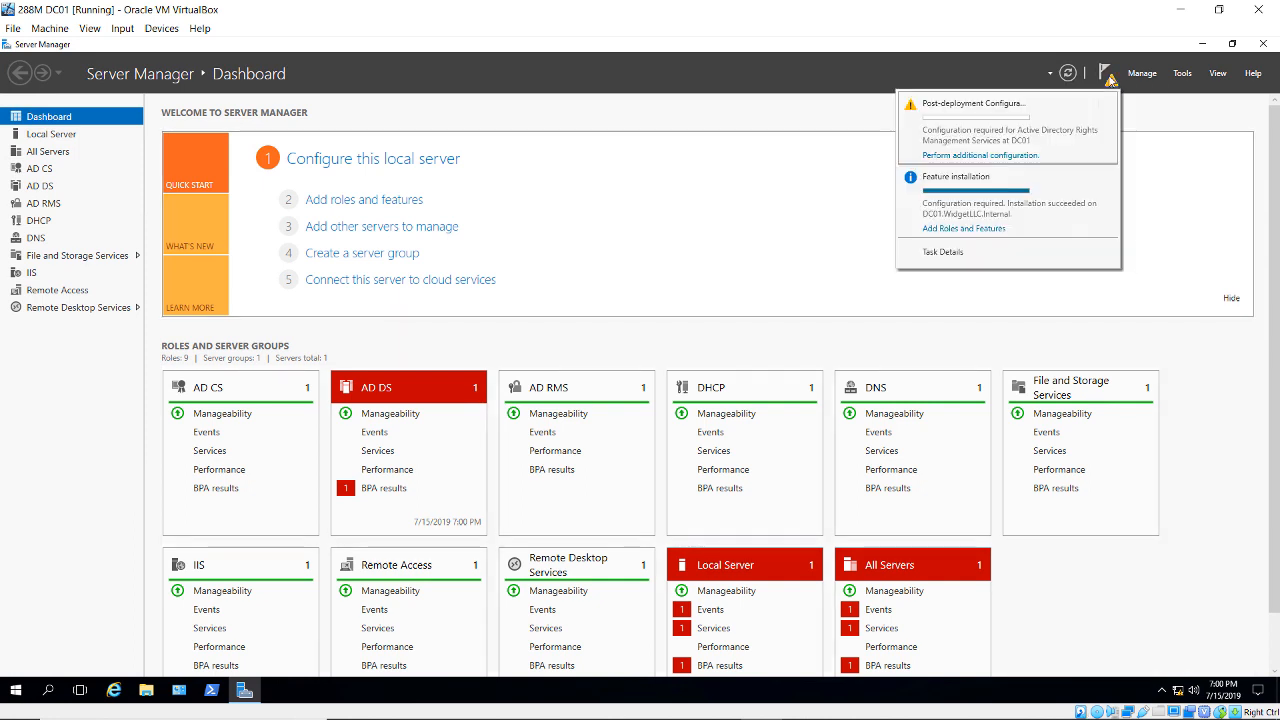
pyautogui.click(1018, 159)
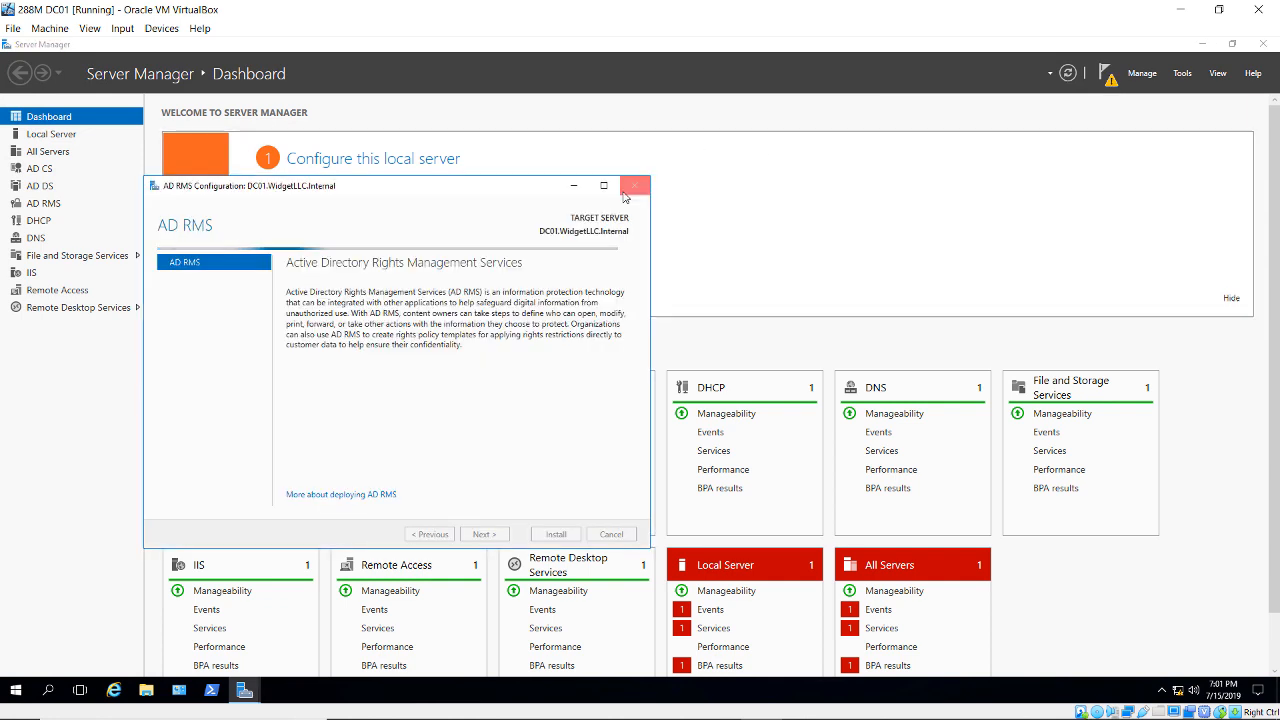
pyautogui.click(604, 187)
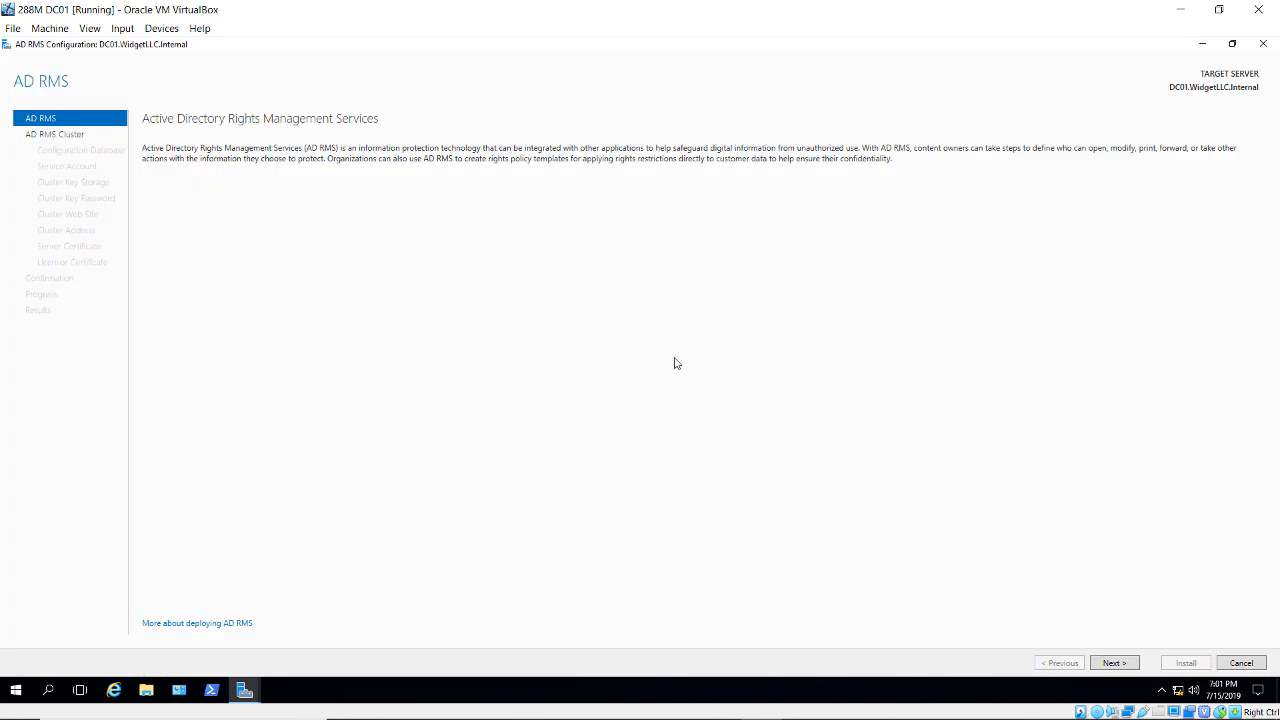
pyautogui.click(1120, 666)
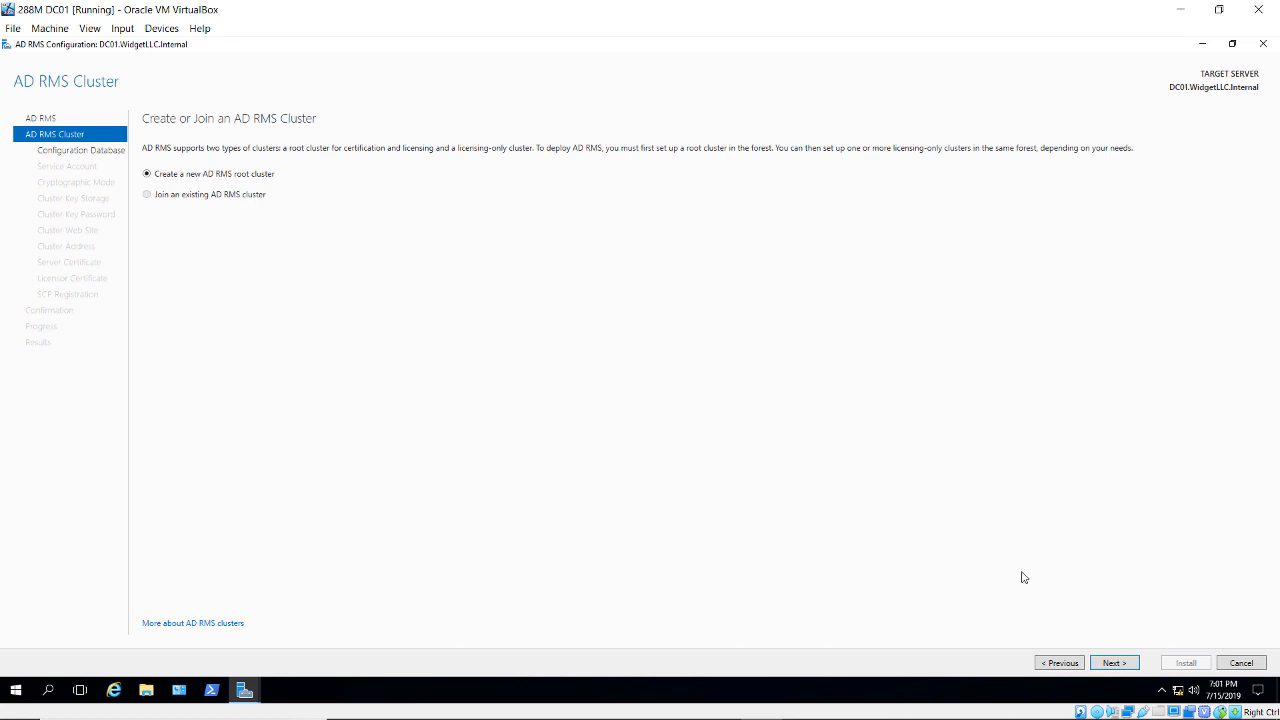
pyautogui.click(1120, 665)
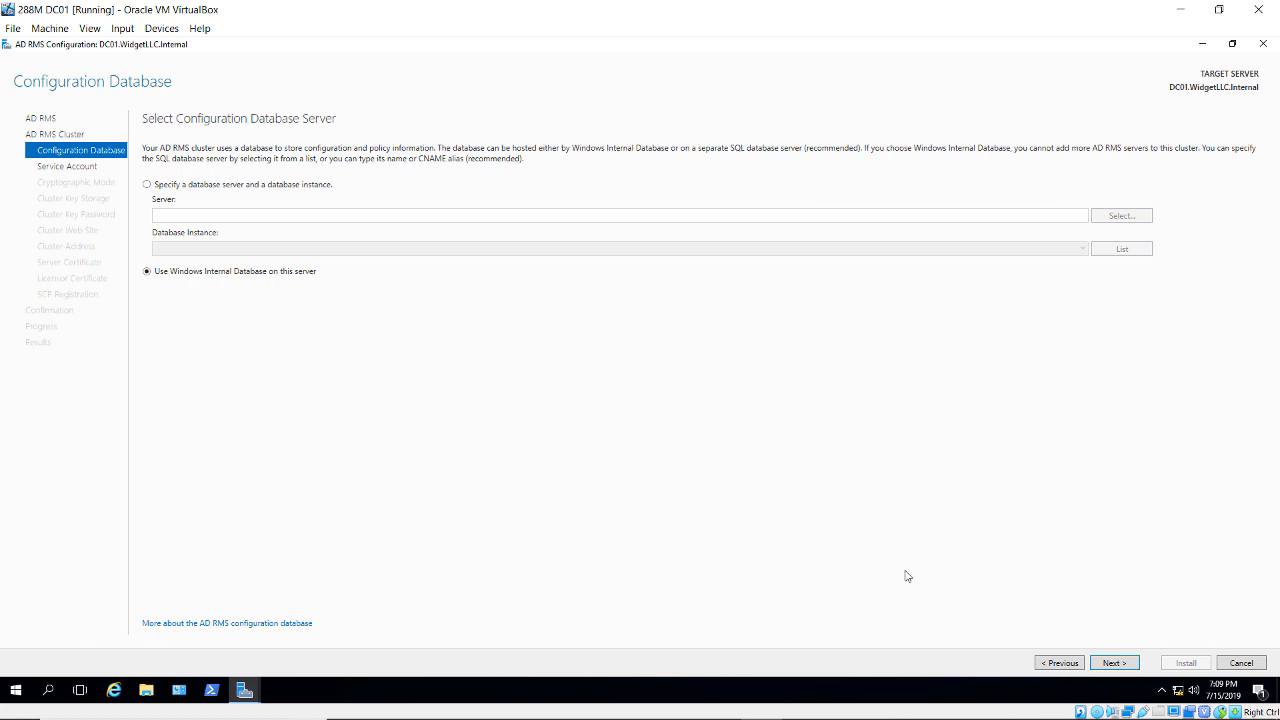
pyautogui.click(1110, 666)
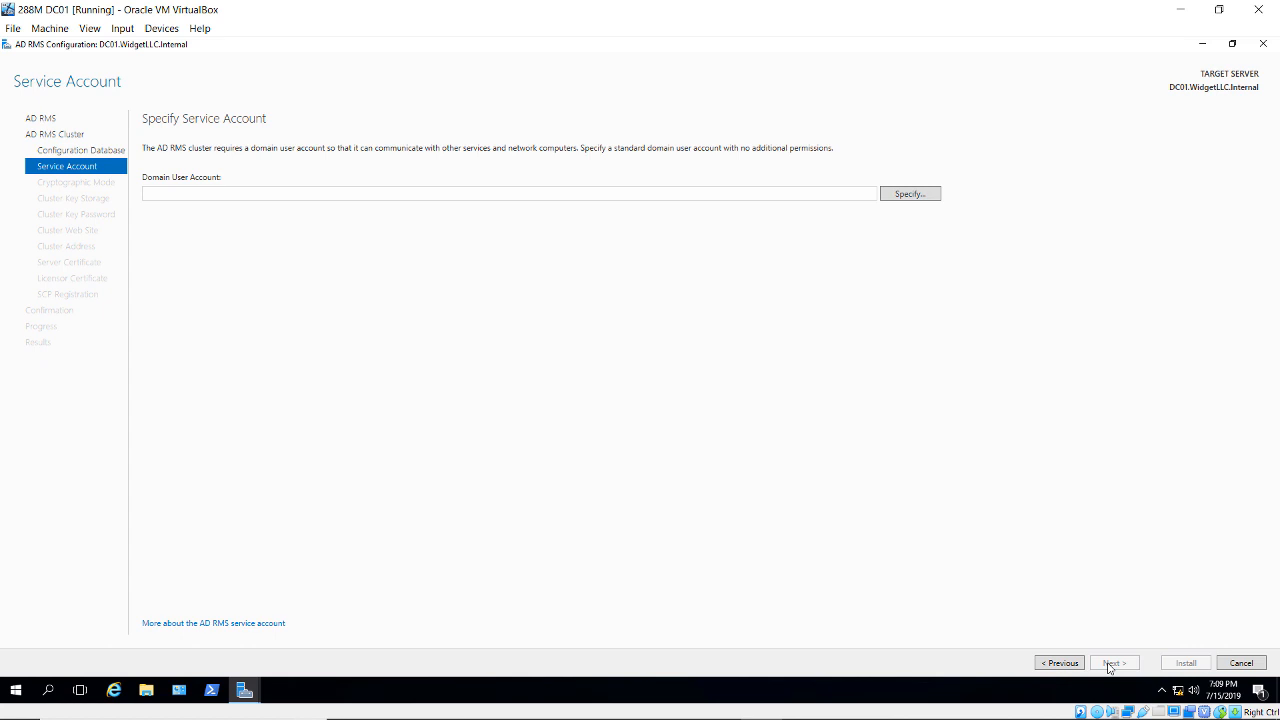
# - Use the domain service account, Cryptographic Mode 2 and centrally managed key storage
pyautogui.click(898, 197)
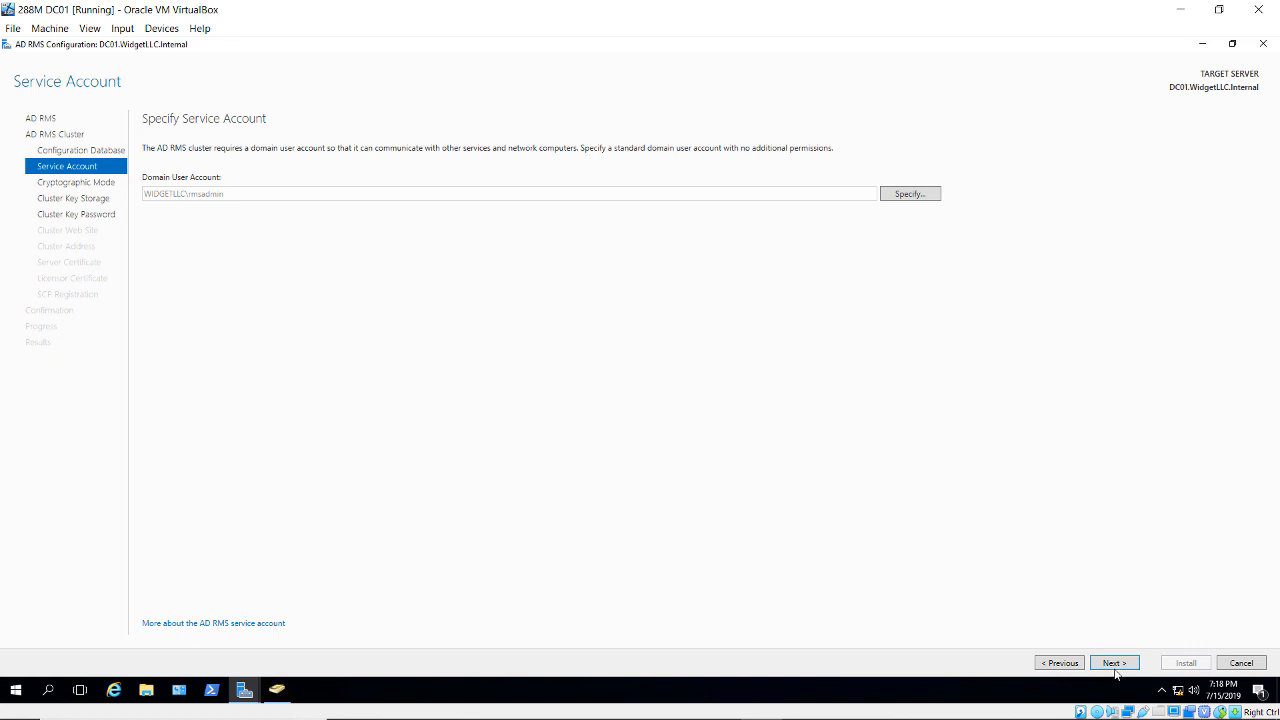
pyautogui.click(1115, 665)
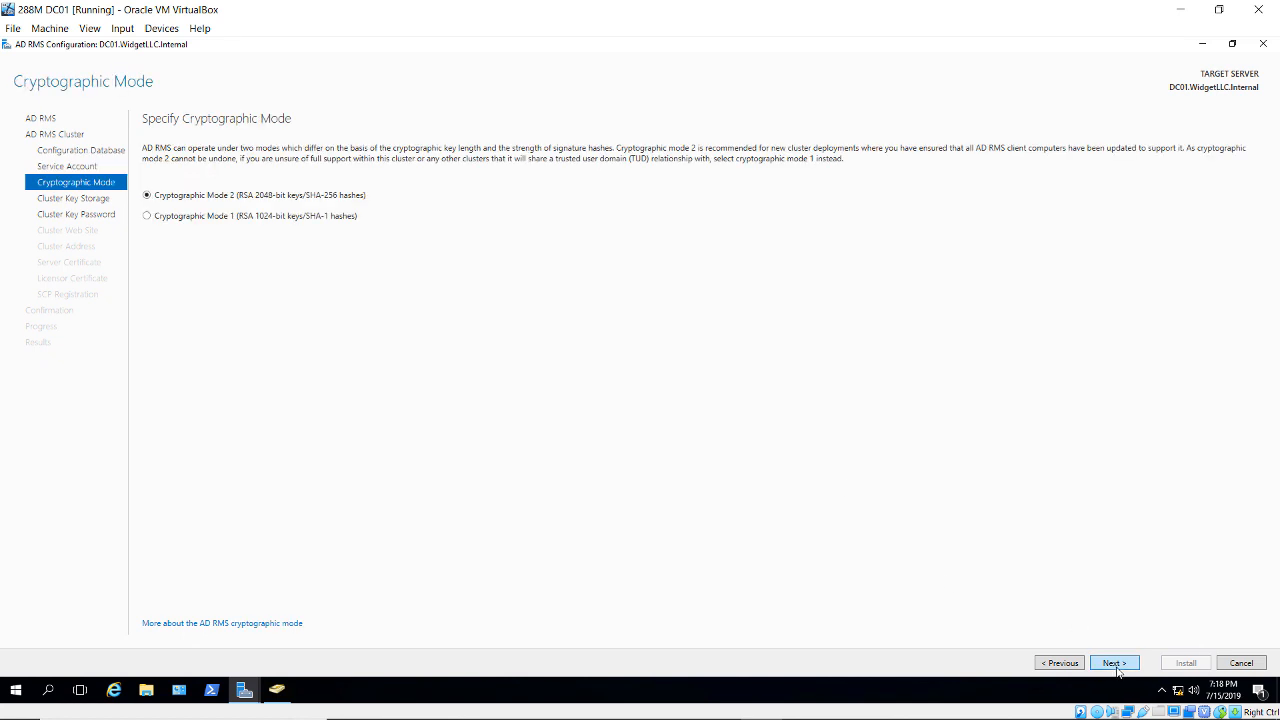
pyautogui.click(1115, 663)
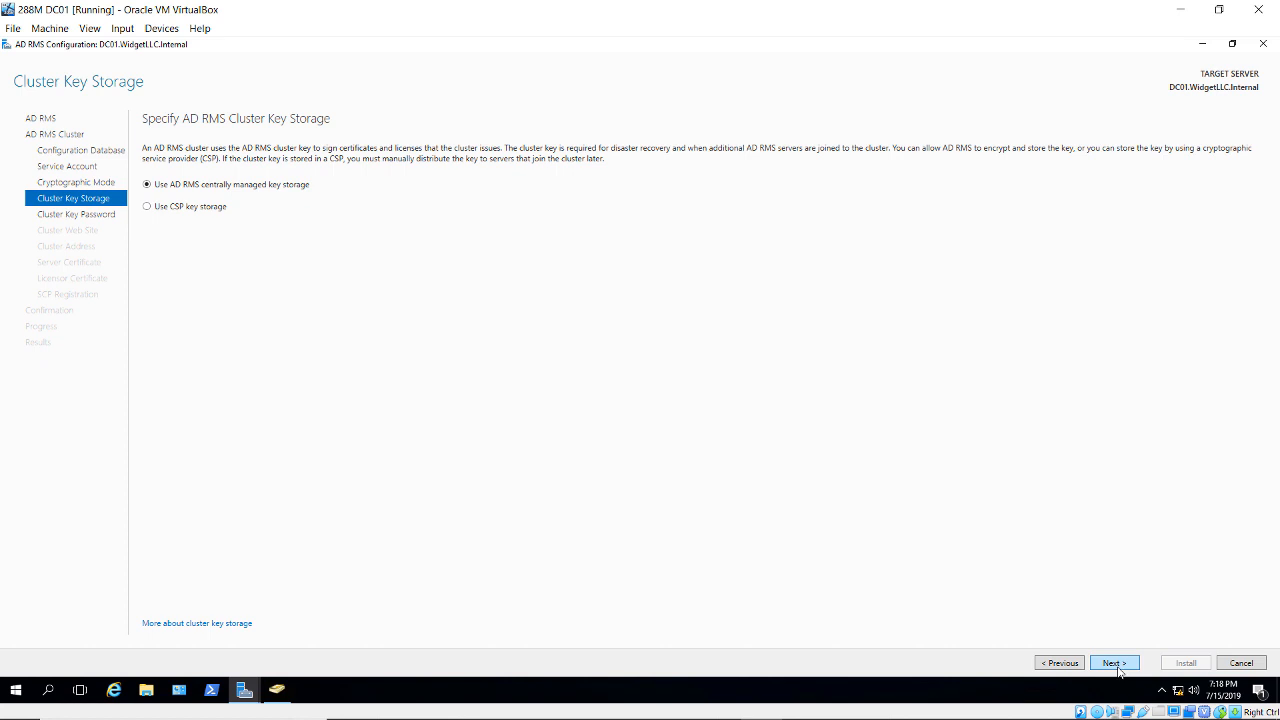
pyautogui.click(1115, 663)
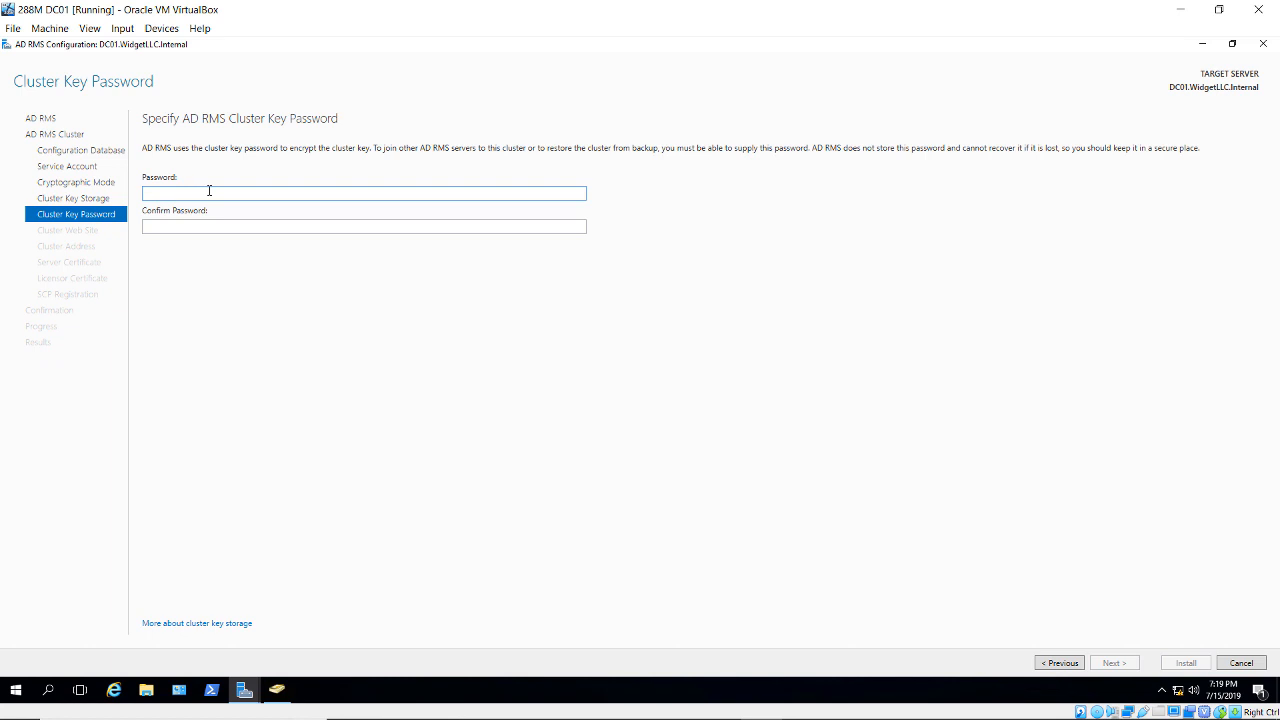
# - Enter and confirm the cluster key password
pyautogui.write('Pa$$w0rd')
pyautogui.press('Tab')
pyautogui.write('Pa$$w0')
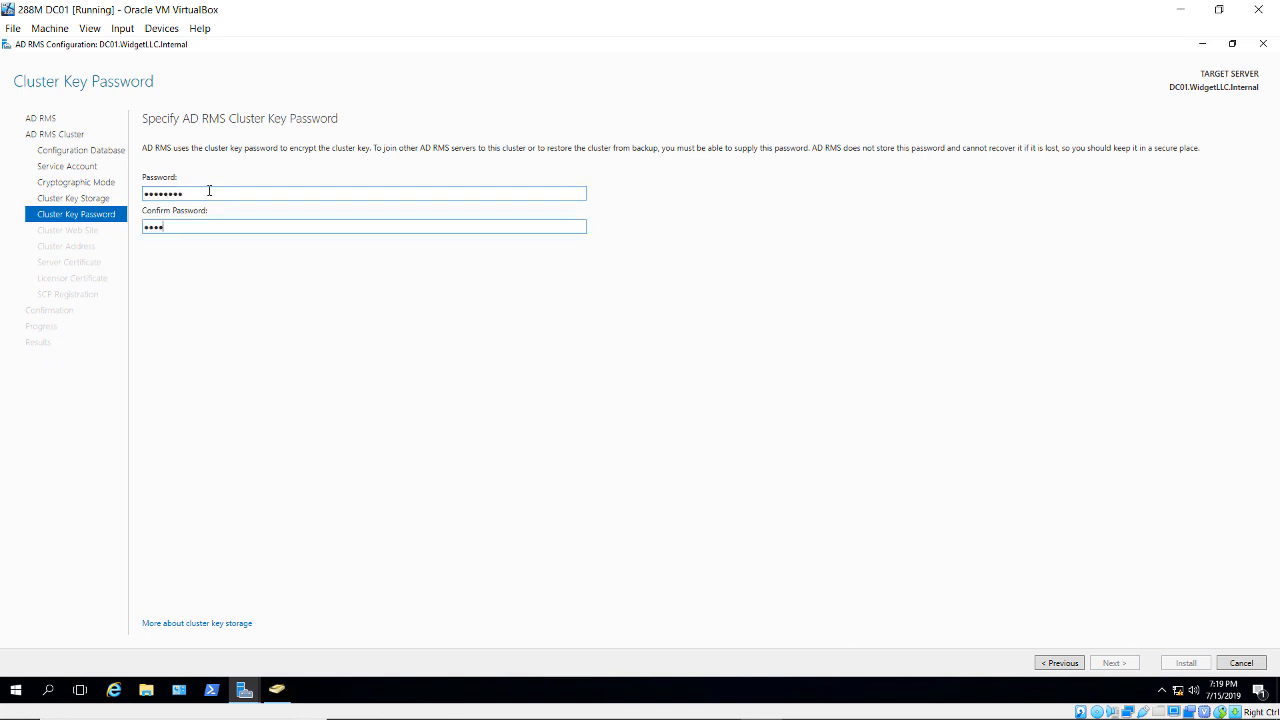
pyautogui.write('rd')
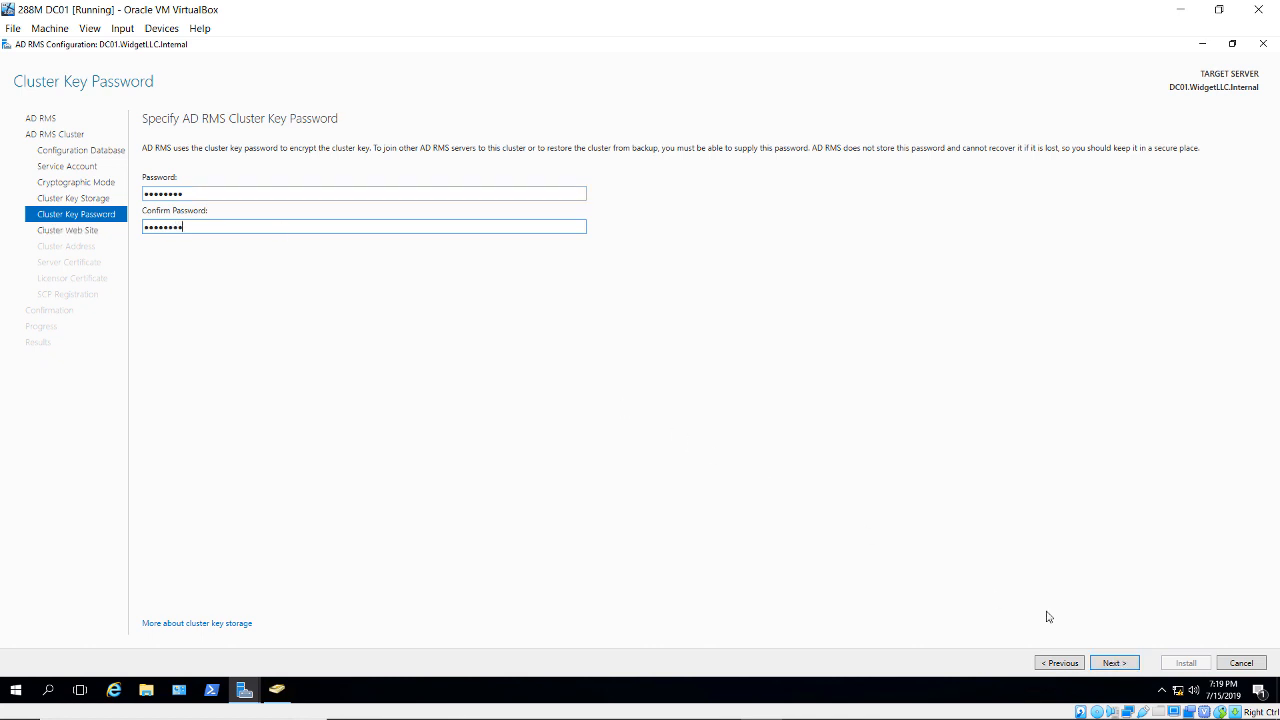
pyautogui.click(1110, 667)
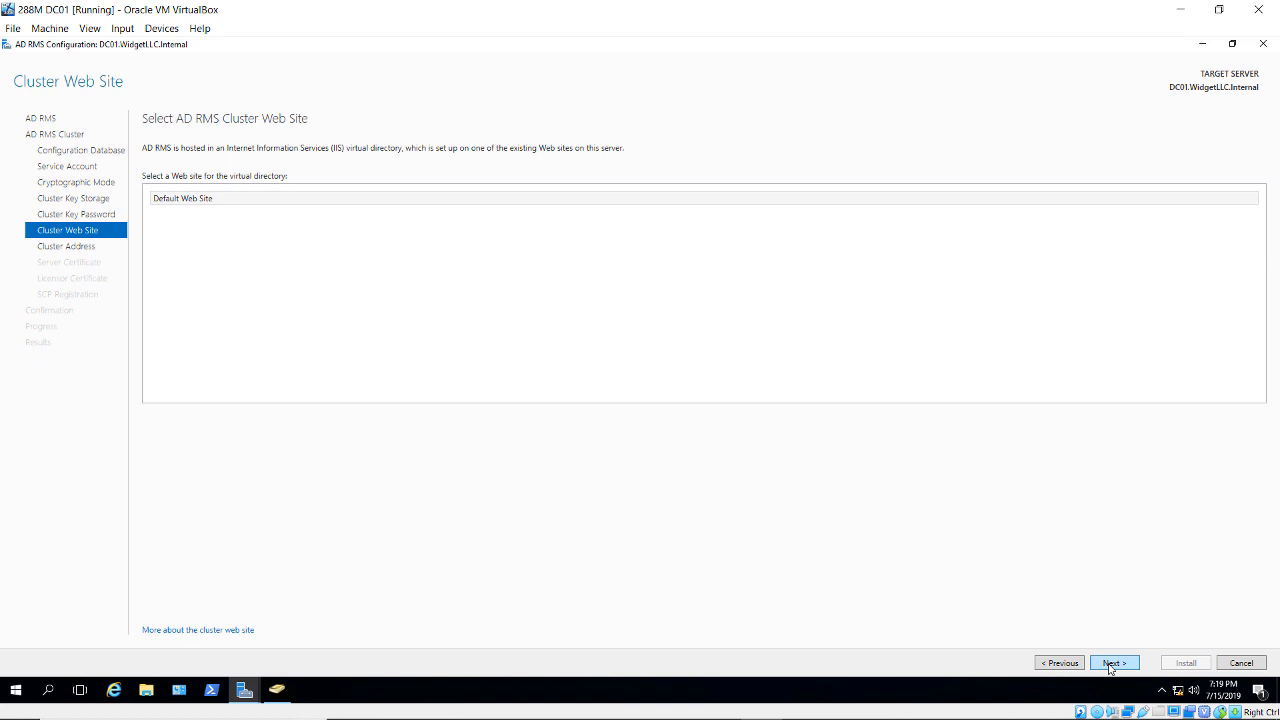
pyautogui.click(1109, 664)
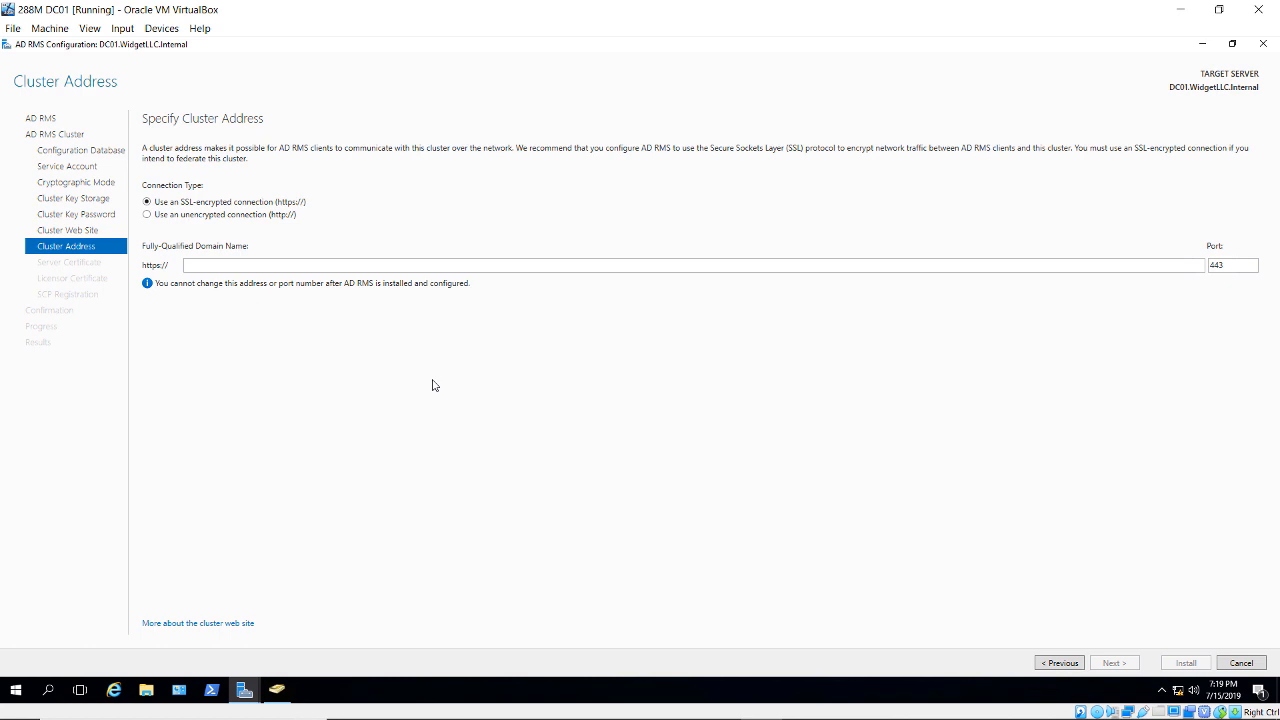
pyautogui.click(230, 216)
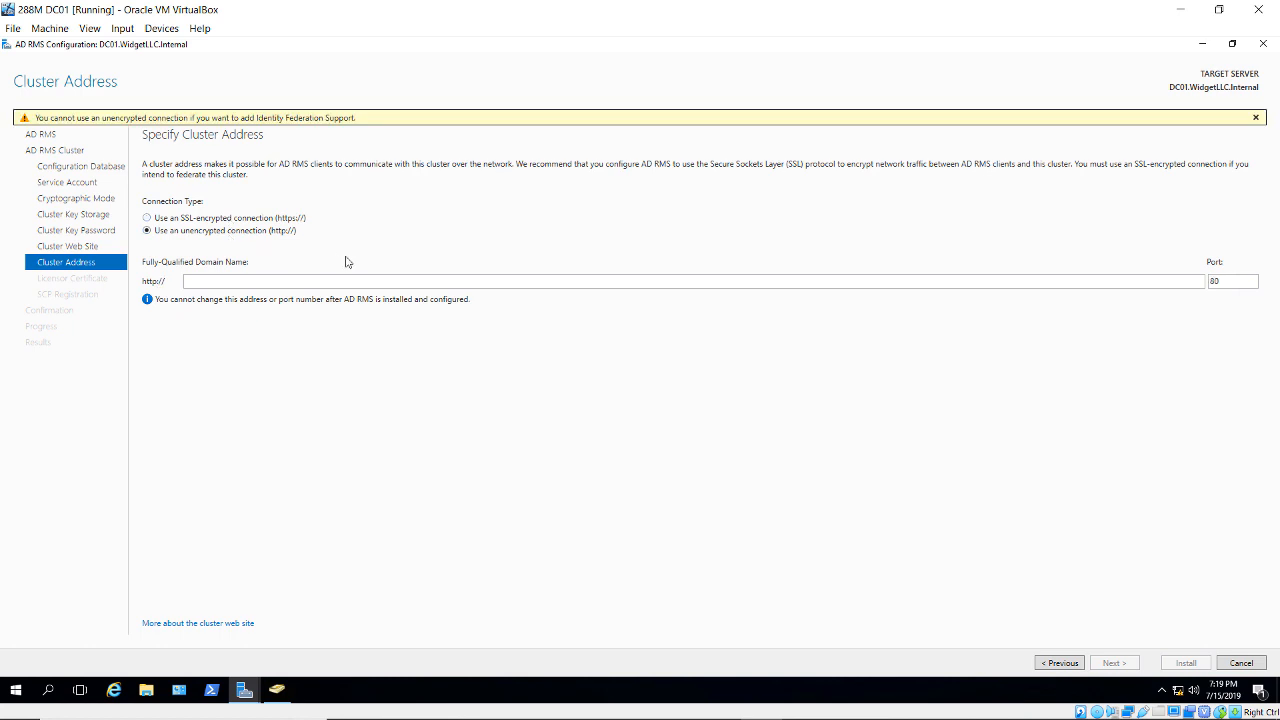
pyautogui.click(272, 281)
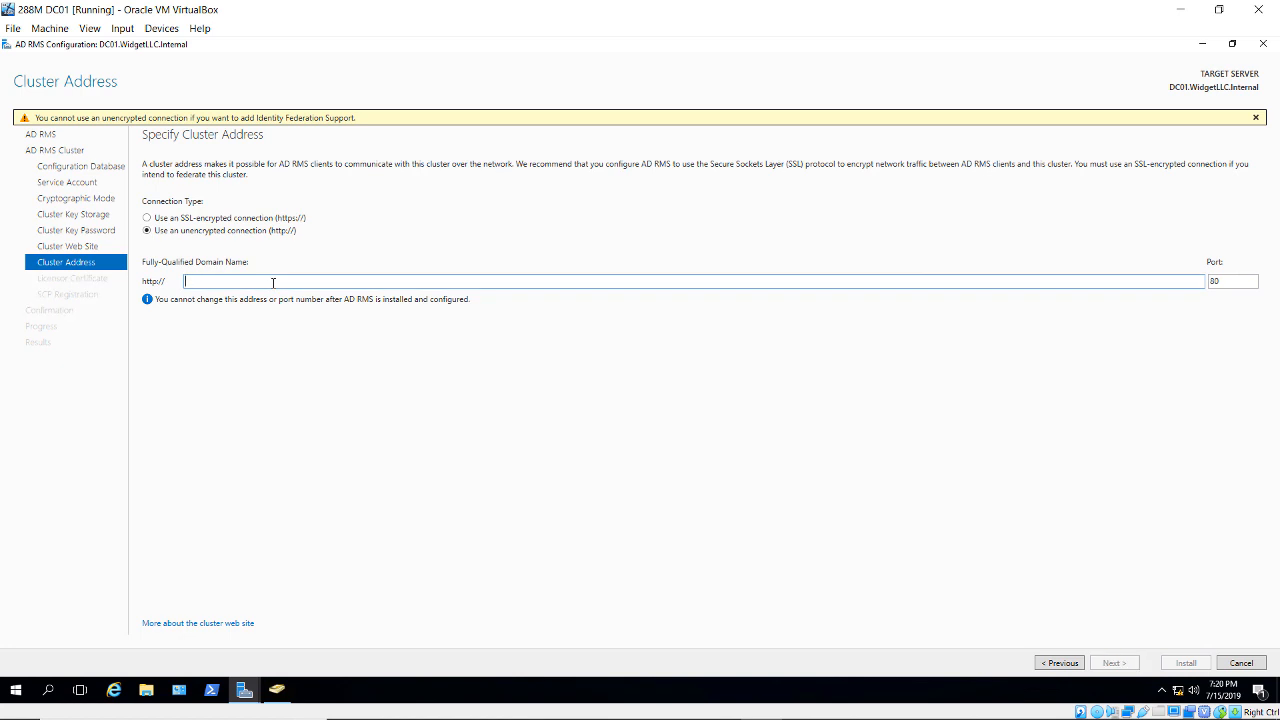
pyautogui.write('dc01.widget')
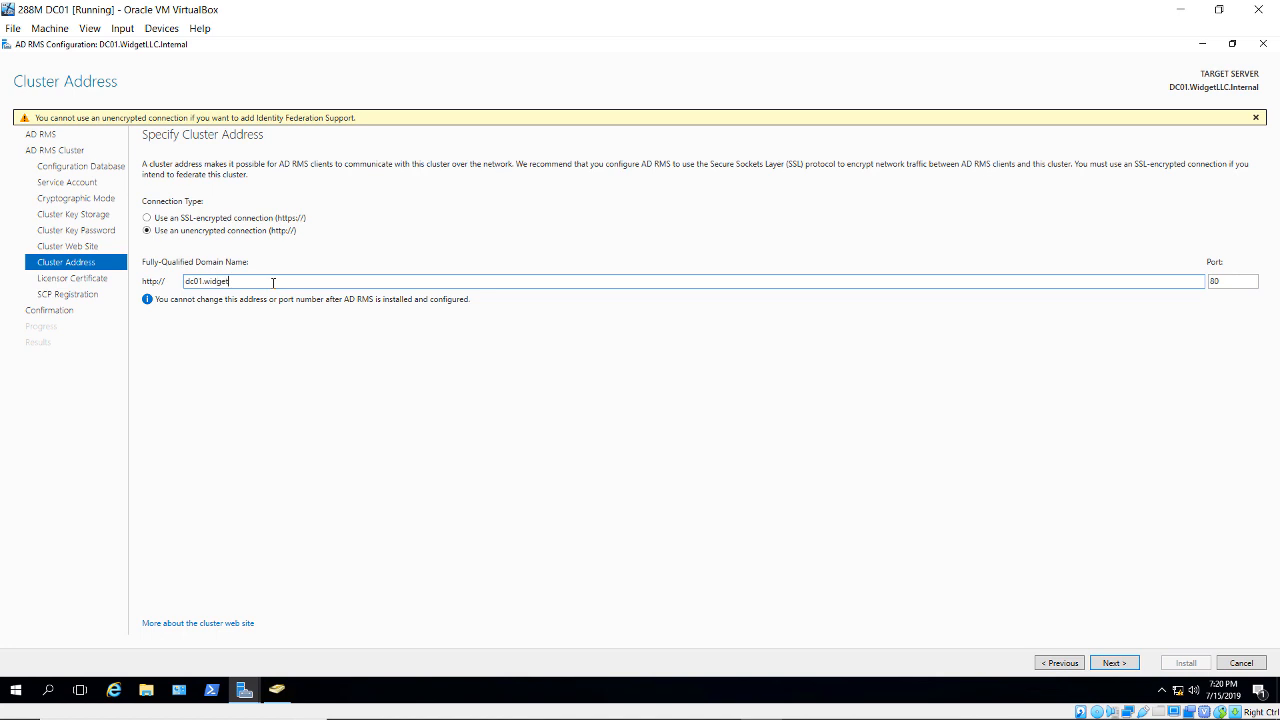
pyautogui.write('llc.internal')
pyautogui.click(1112, 665)
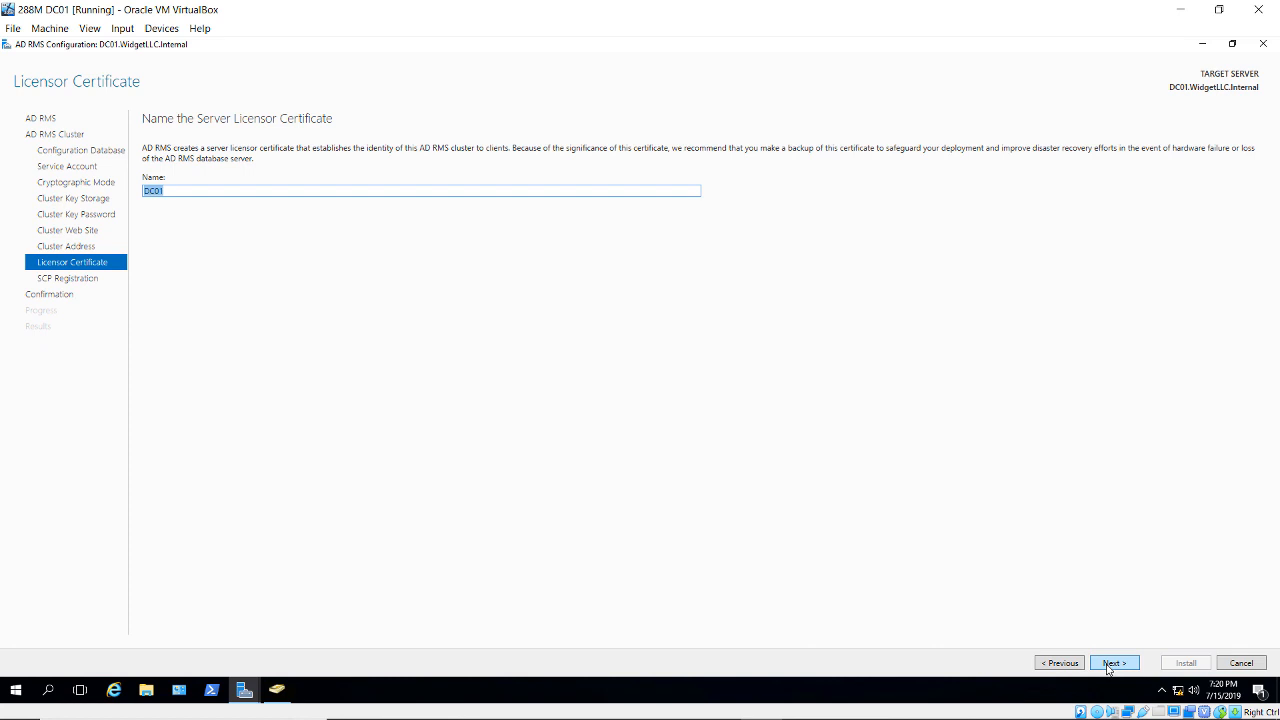
# - Keep DC01 as licensor certificate, register the SCP now, and install AD RMS
pyautogui.click(1112, 663)
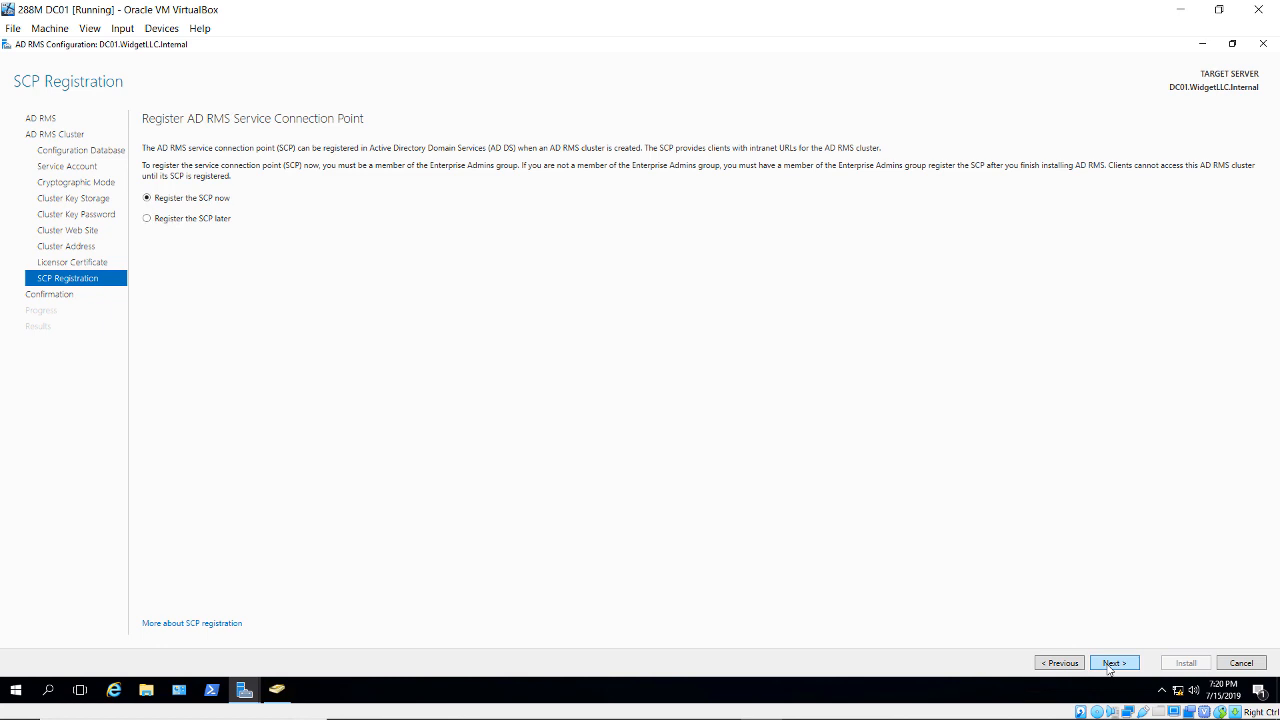
pyautogui.click(1110, 664)
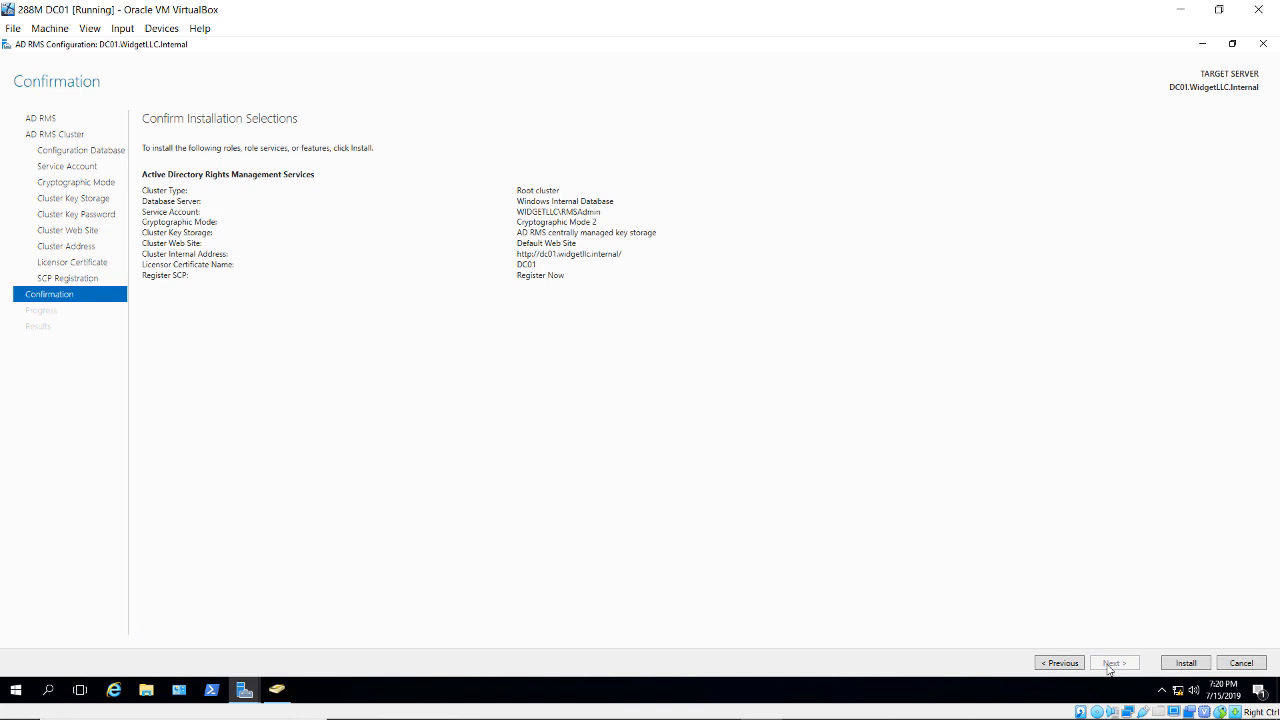
pyautogui.click(1180, 663)
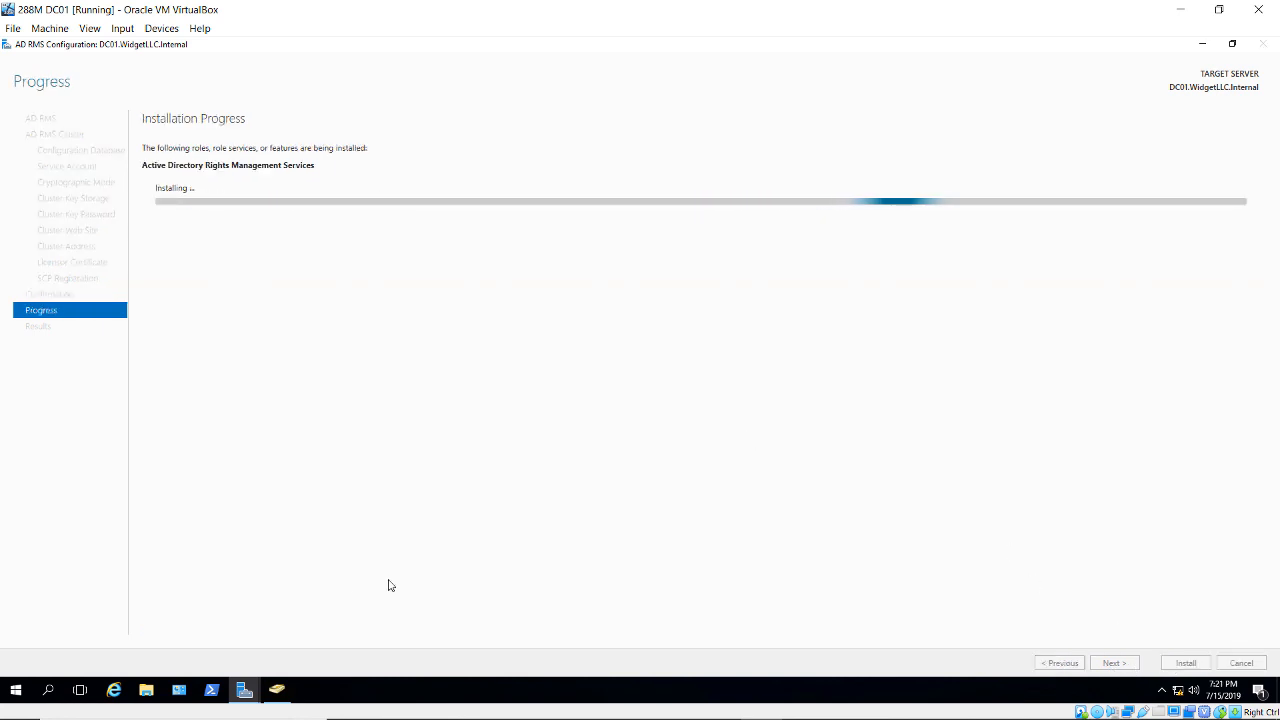
# - Create a new folder named Secret on Local Disk (C:) in File Explorer
pyautogui.click(146, 690)
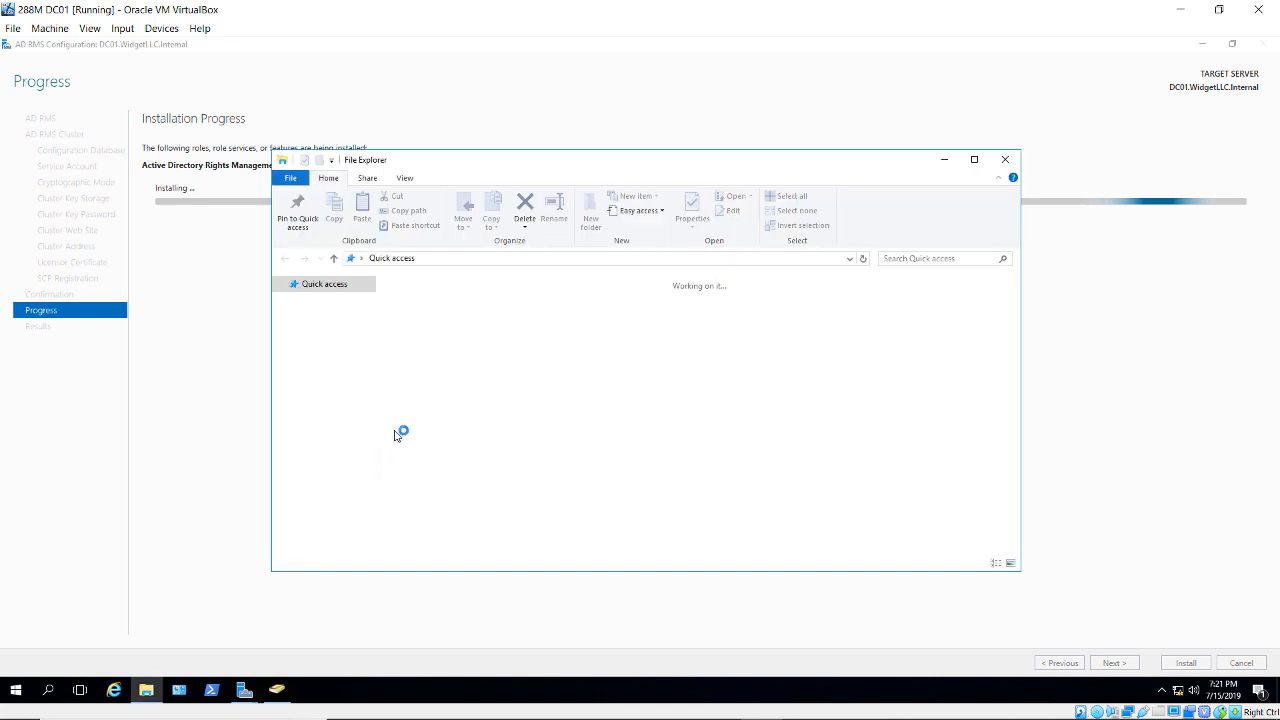
pyautogui.click(312, 422)
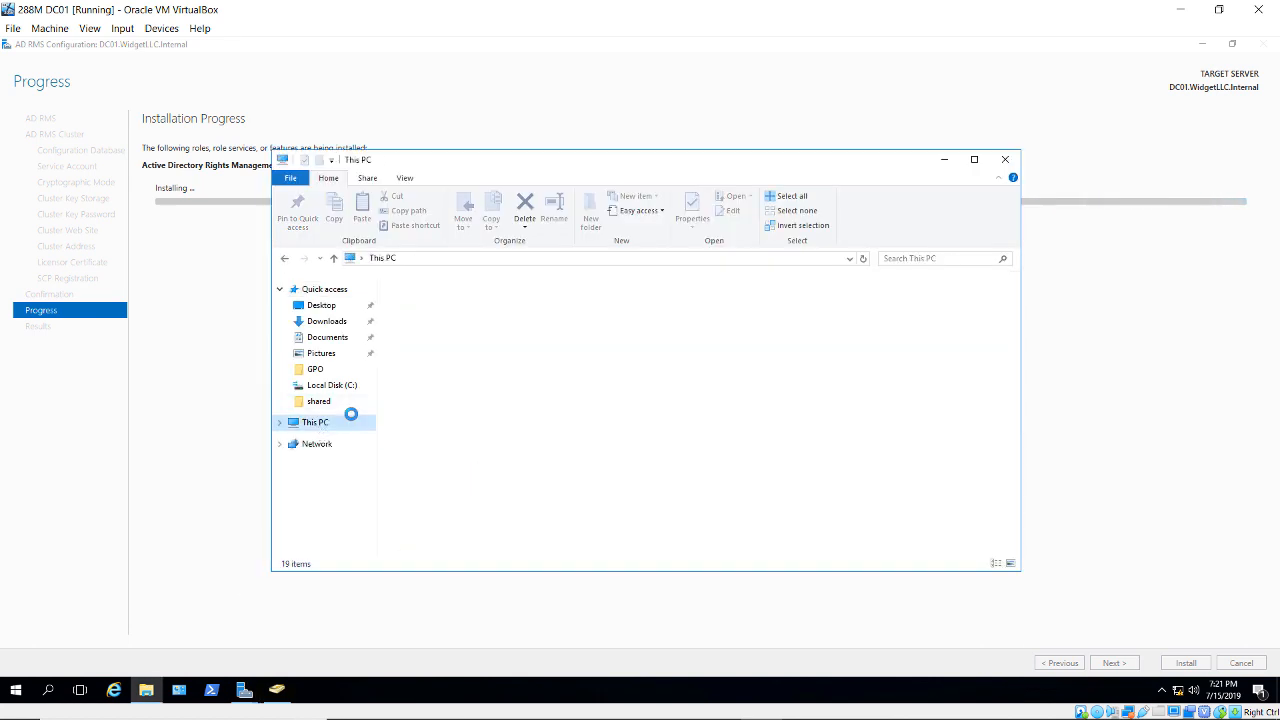
pyautogui.doubleClick(488, 410)
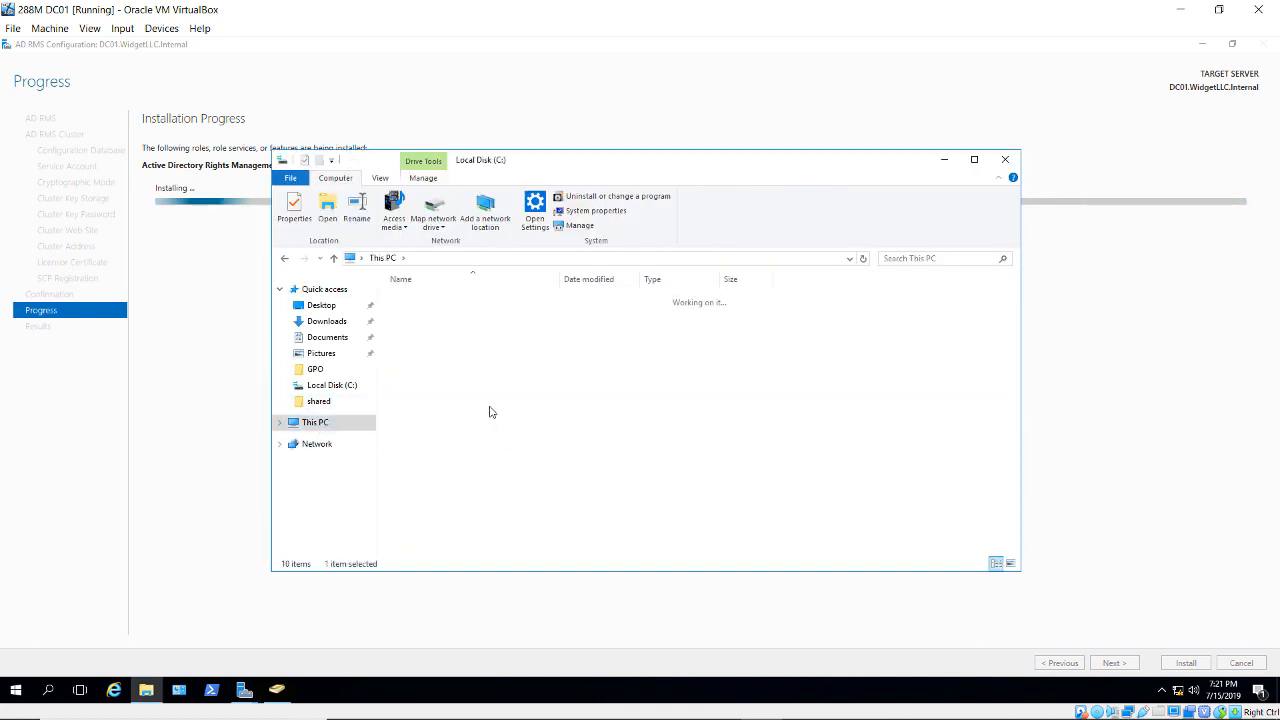
pyautogui.rightClick(528, 512)
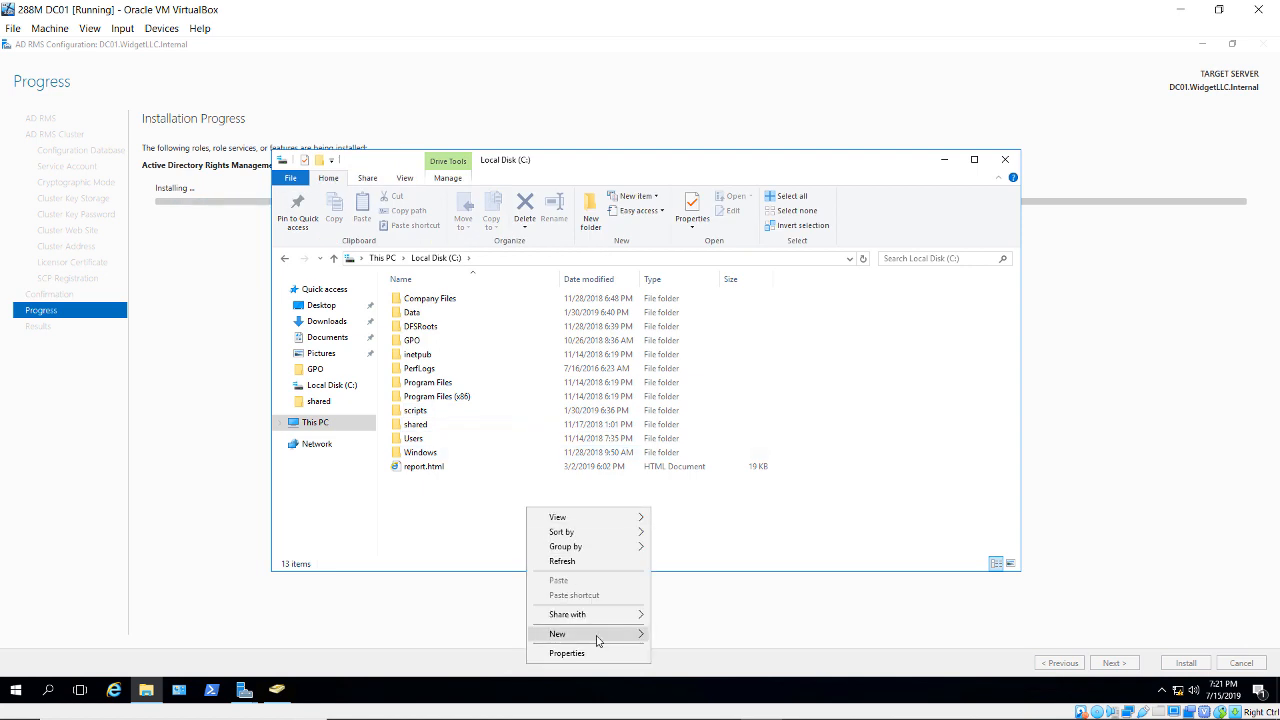
pyautogui.moveTo(597, 635)
pyautogui.click(700, 541)
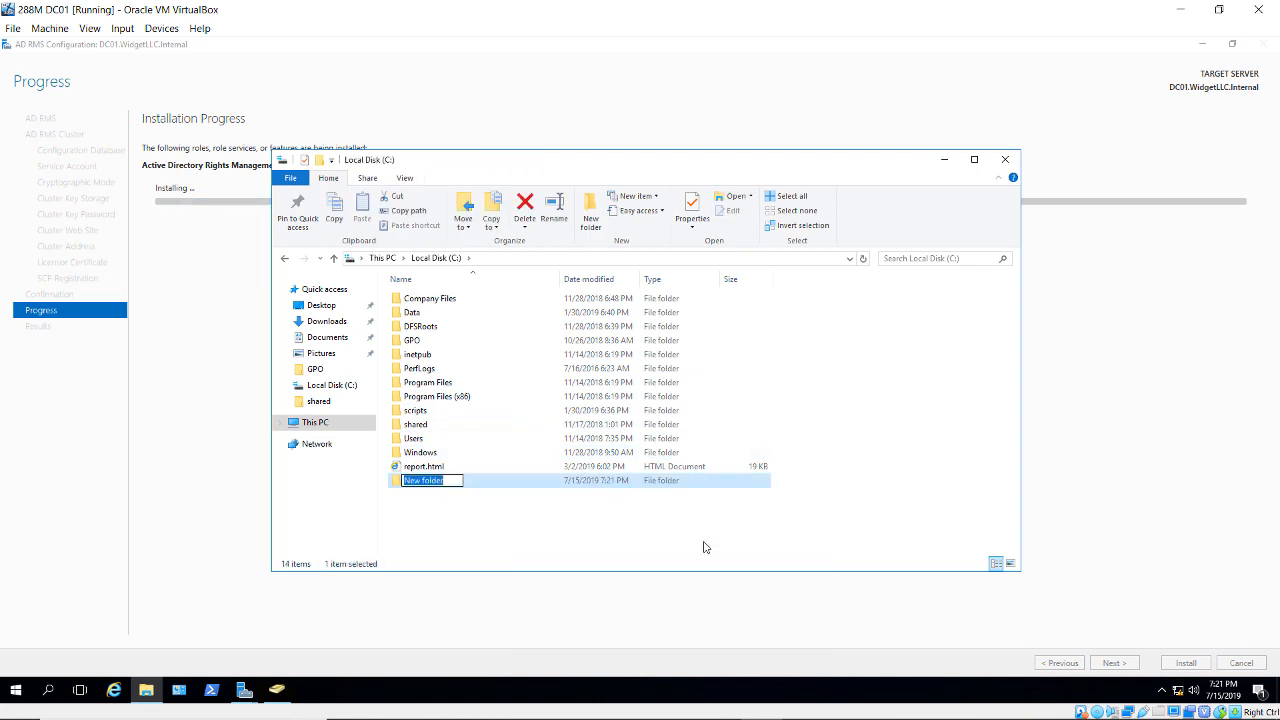
pyautogui.write('Secret')
pyautogui.press('Return')
# - Share the Secret folder as Secret, granting Everyone Full Control
pyautogui.rightClick(472, 487)
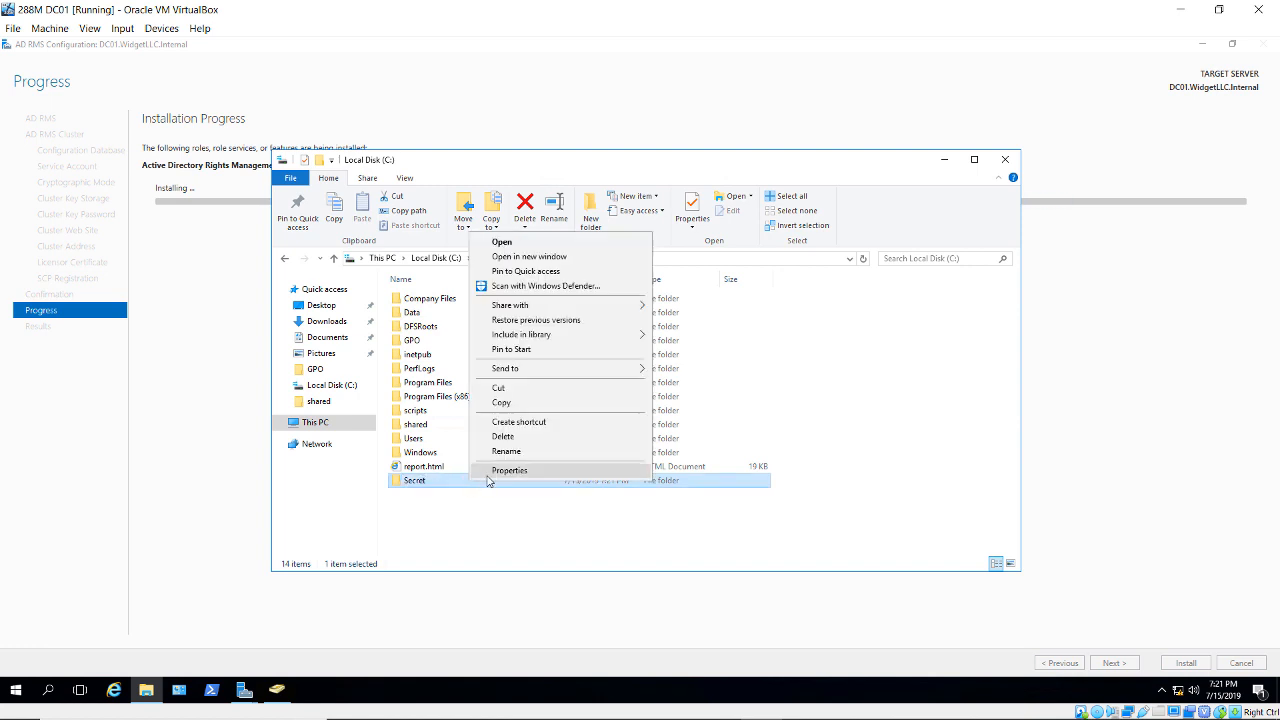
pyautogui.click(487, 473)
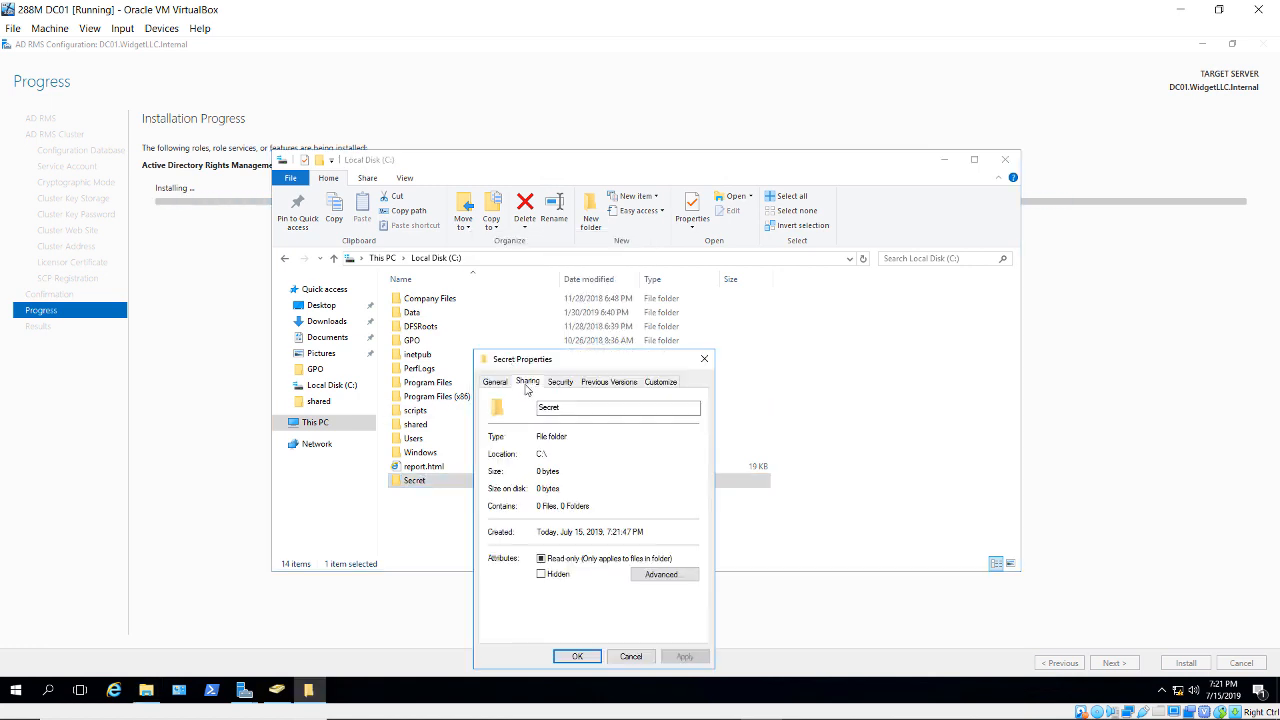
pyautogui.click(527, 382)
pyautogui.click(545, 541)
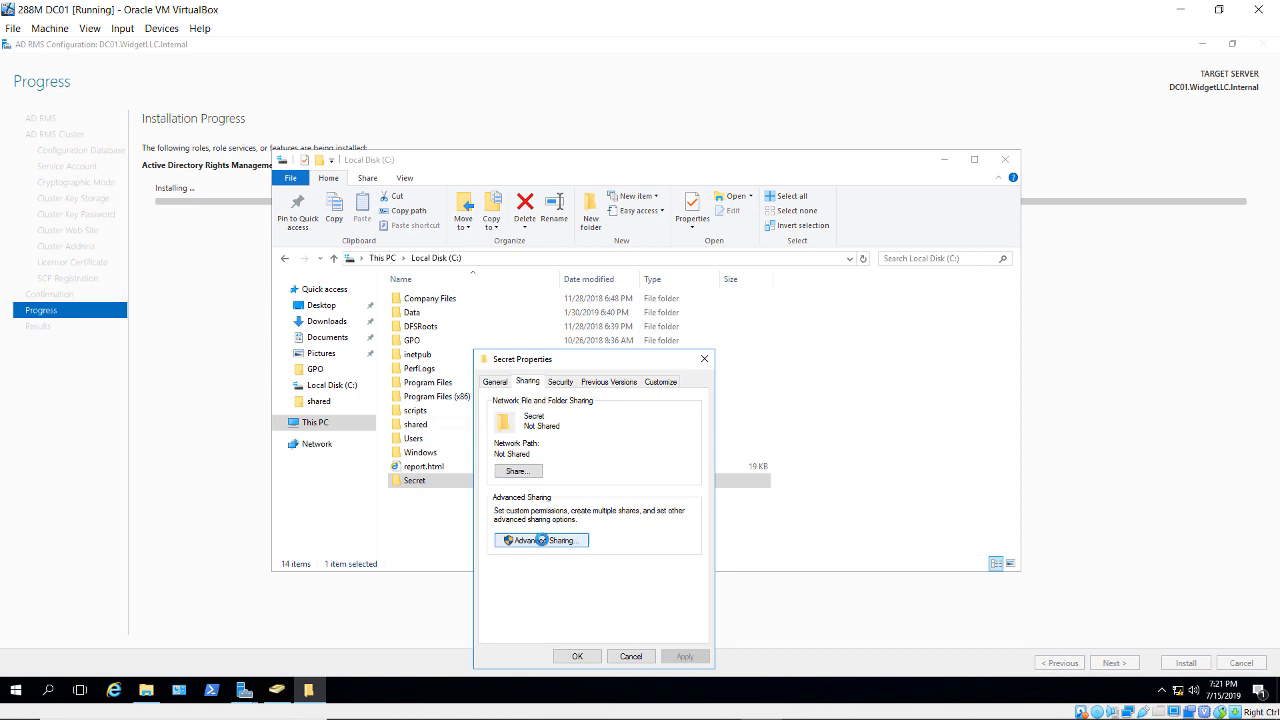
pyautogui.click(513, 405)
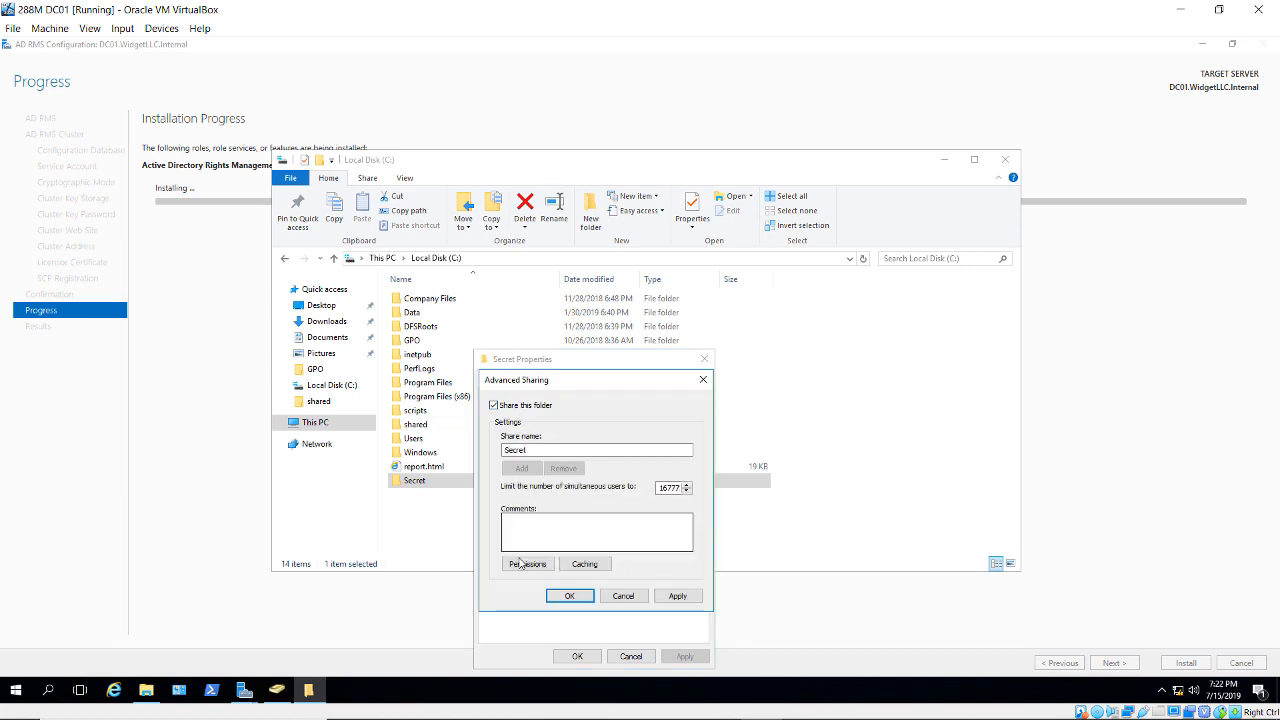
pyautogui.click(527, 564)
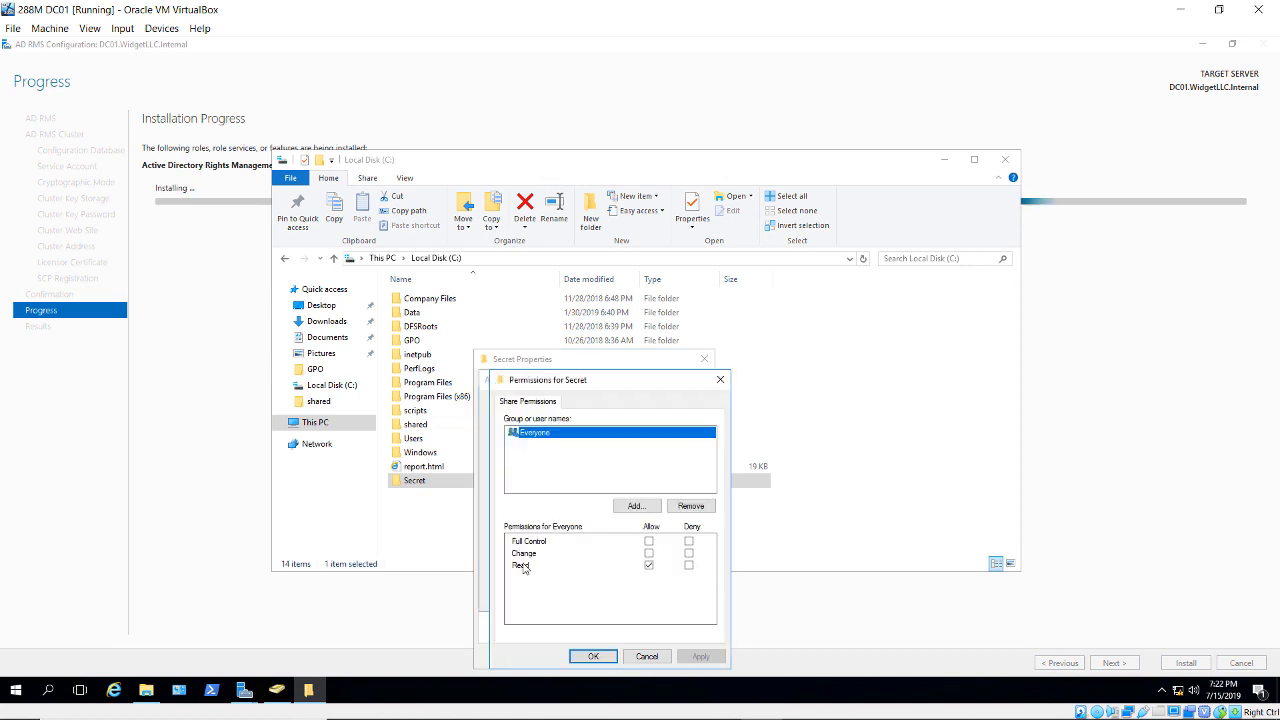
pyautogui.click(648, 541)
pyautogui.click(594, 656)
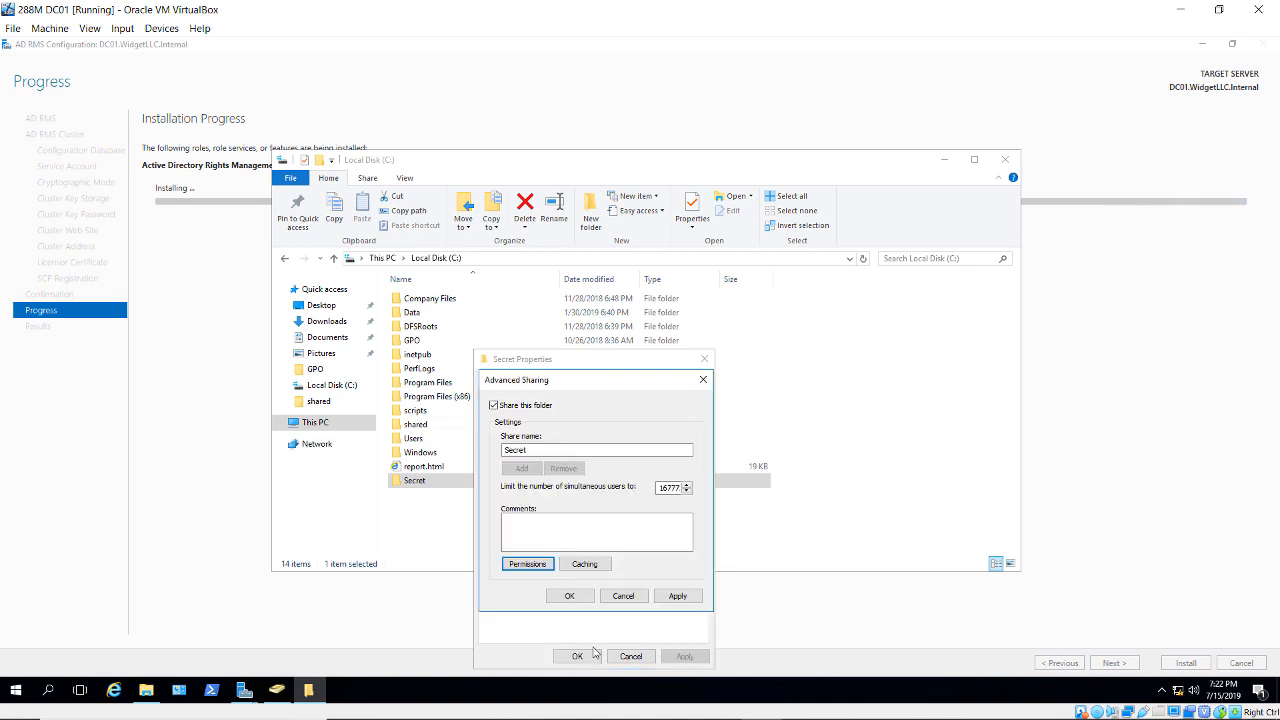
pyautogui.click(574, 598)
pyautogui.click(580, 656)
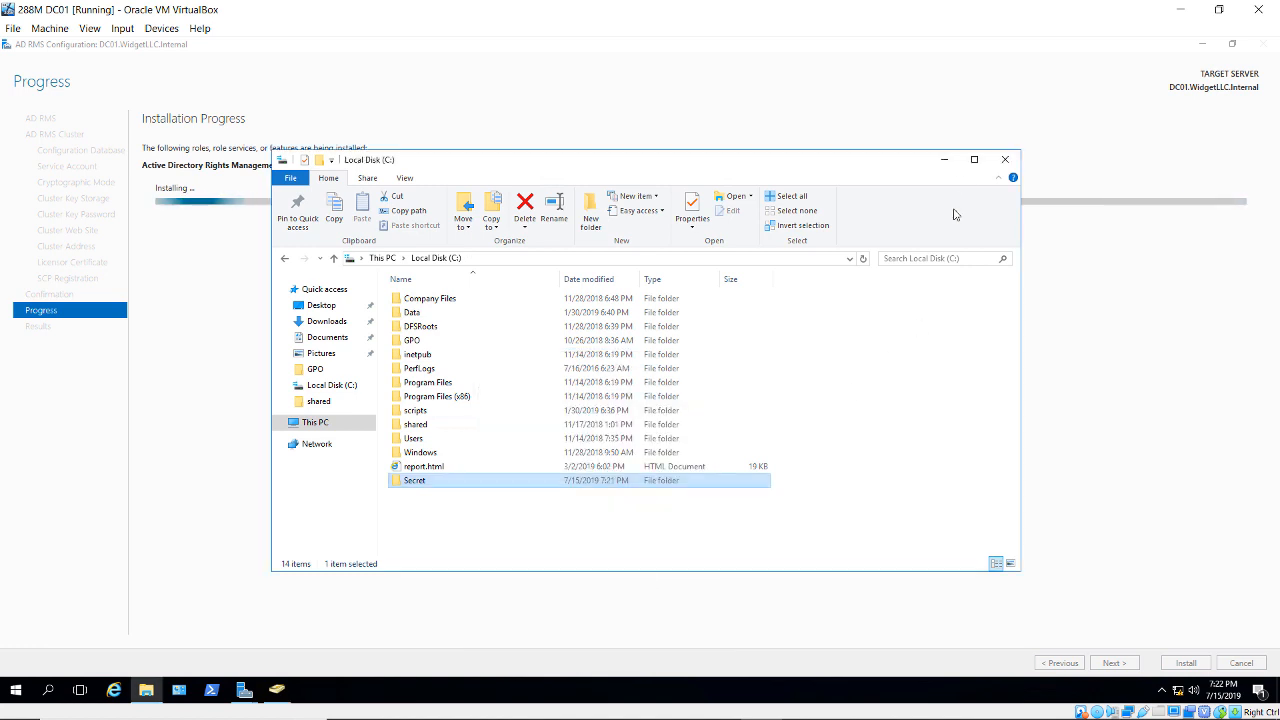
pyautogui.click(946, 161)
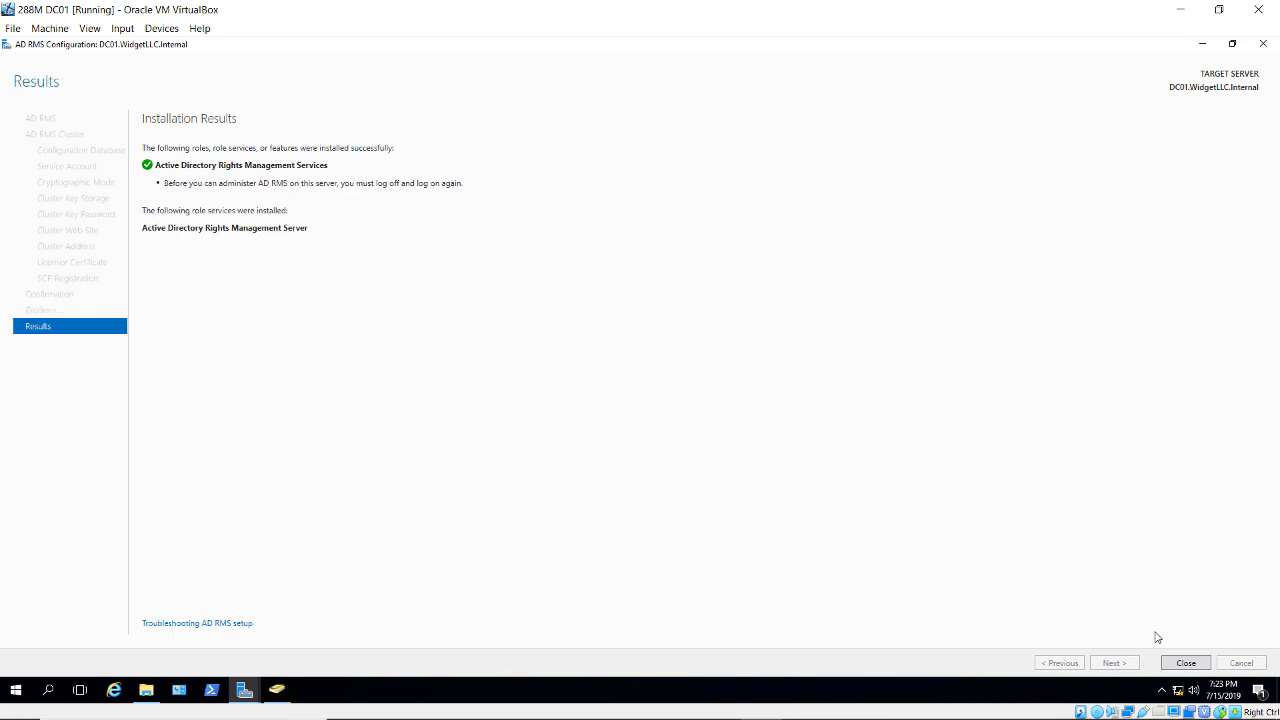
# - Close the configuration wizard, launch the AD RMS console, dismiss its 401 Unauthorized error and close it
pyautogui.click(1178, 666)
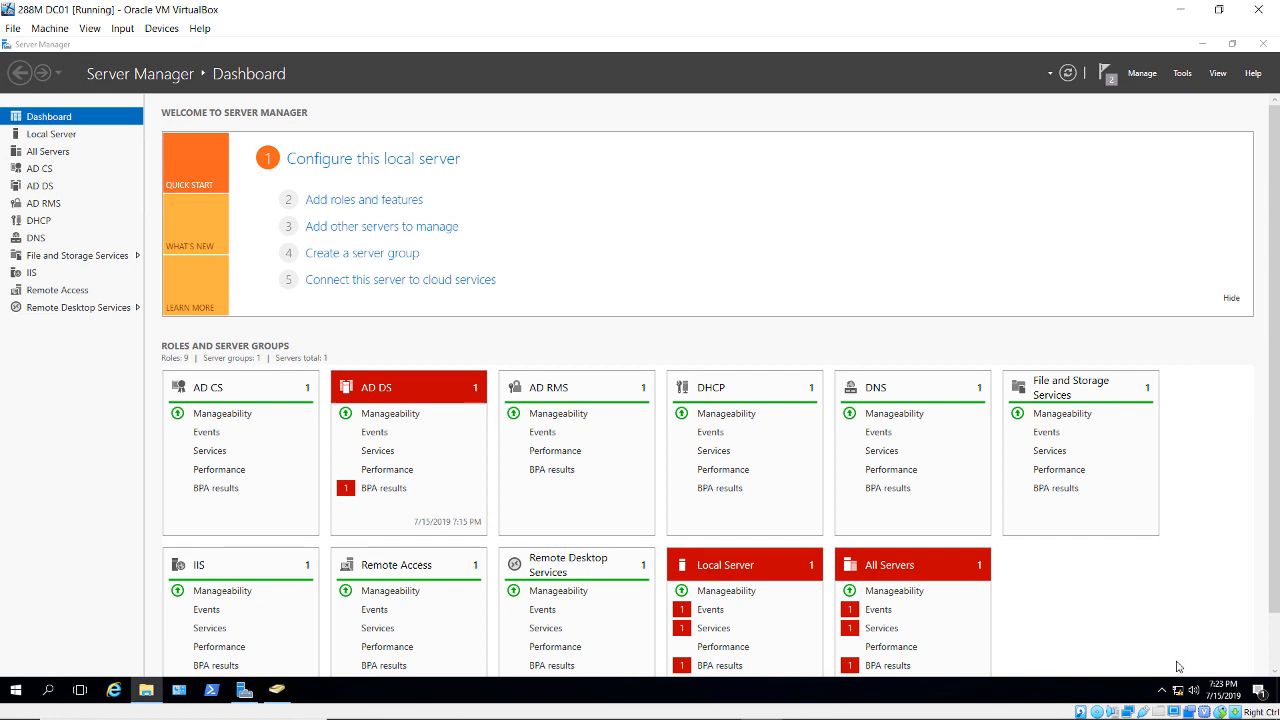
pyautogui.click(1182, 74)
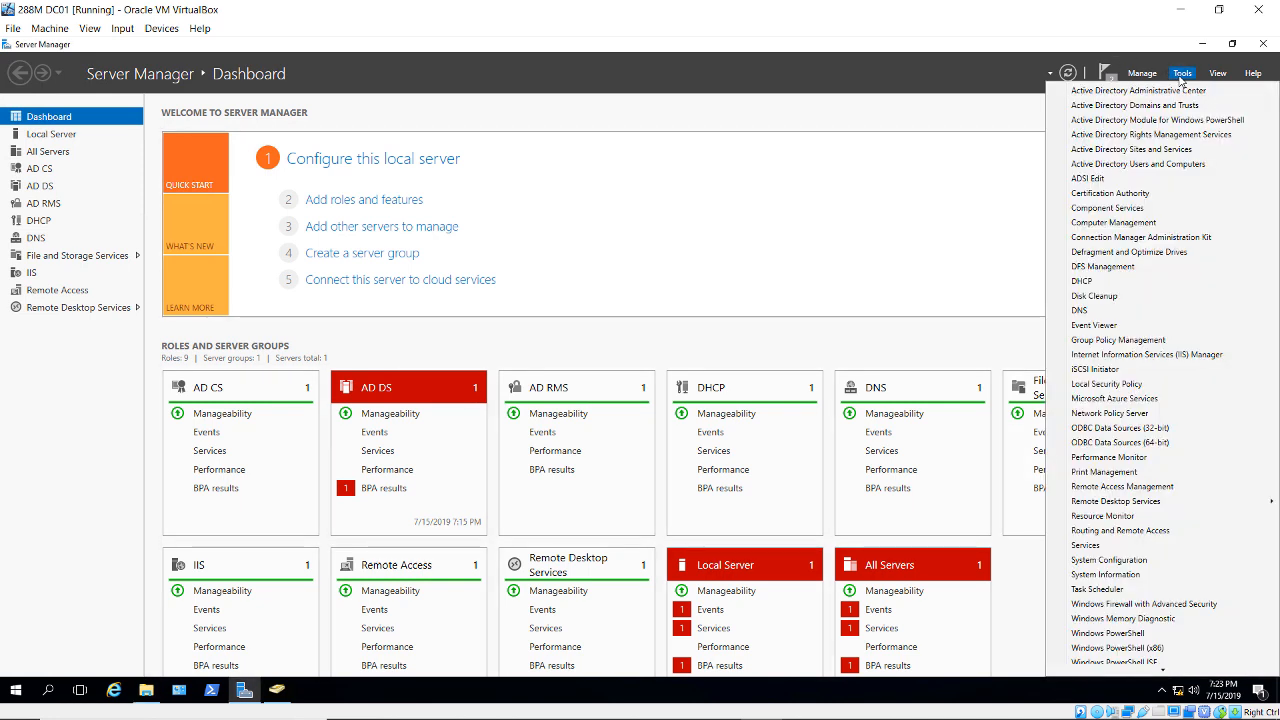
pyautogui.click(1174, 136)
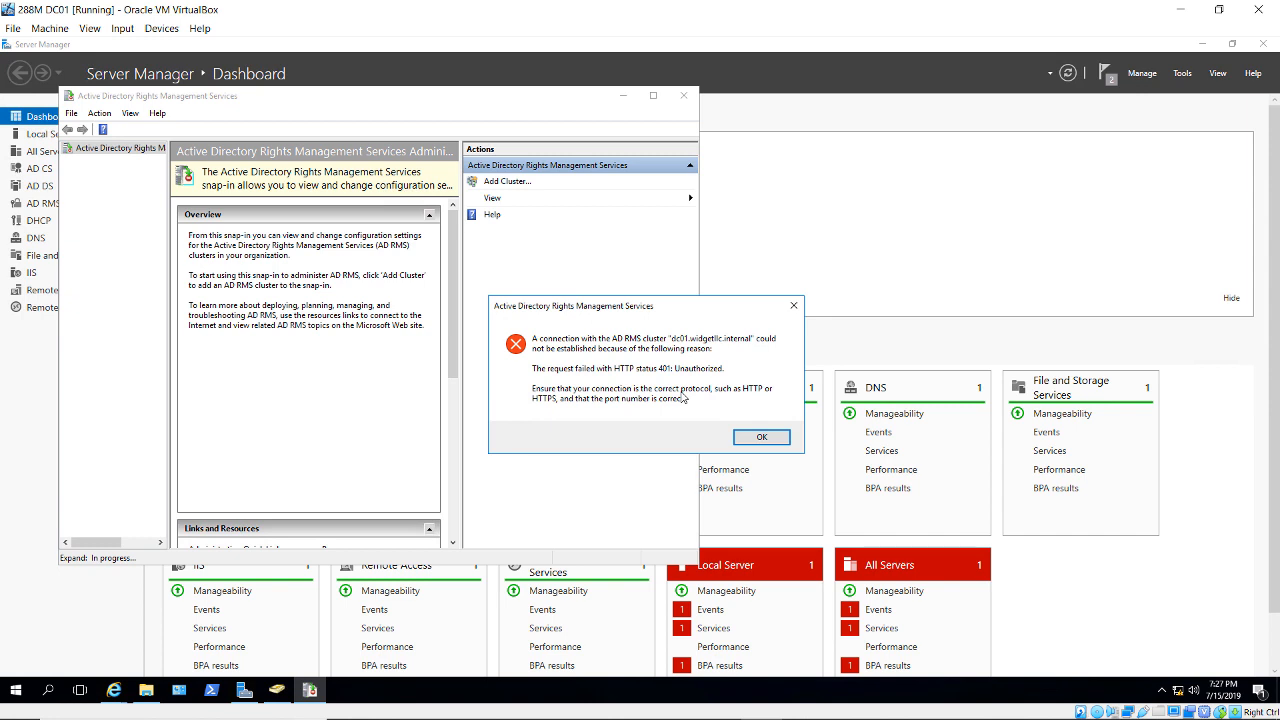
pyautogui.click(750, 440)
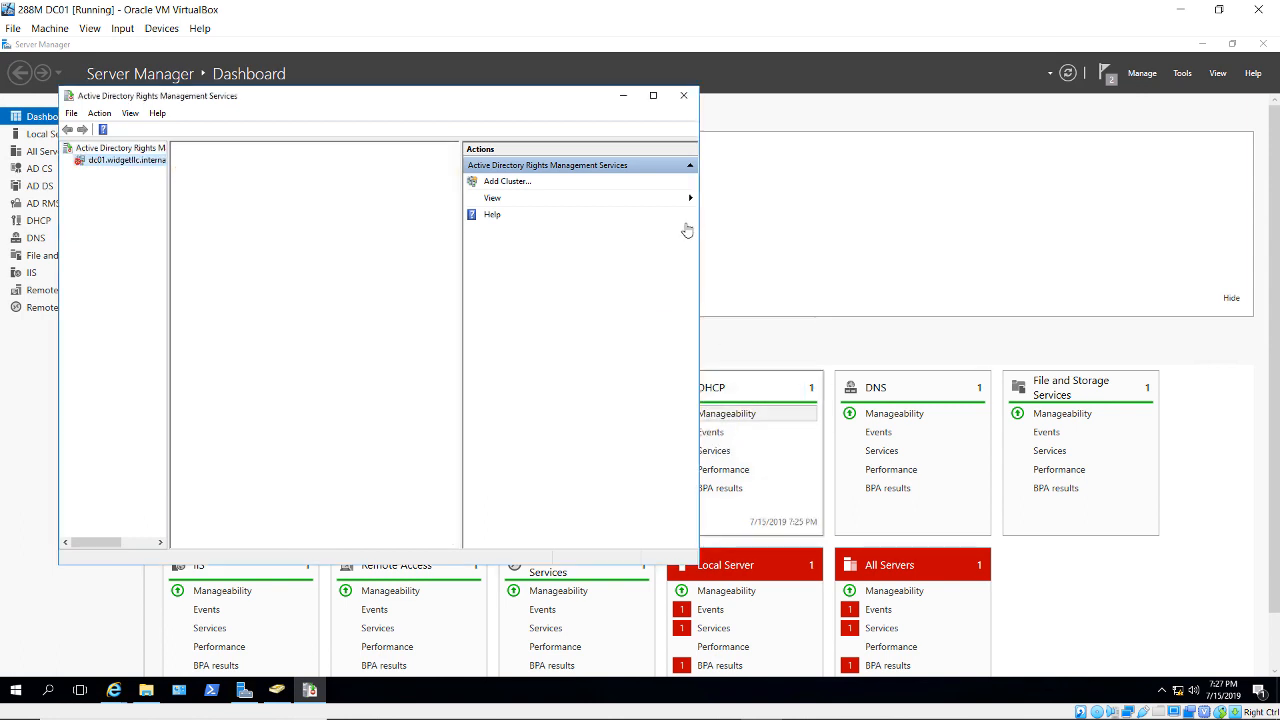
pyautogui.click(683, 95)
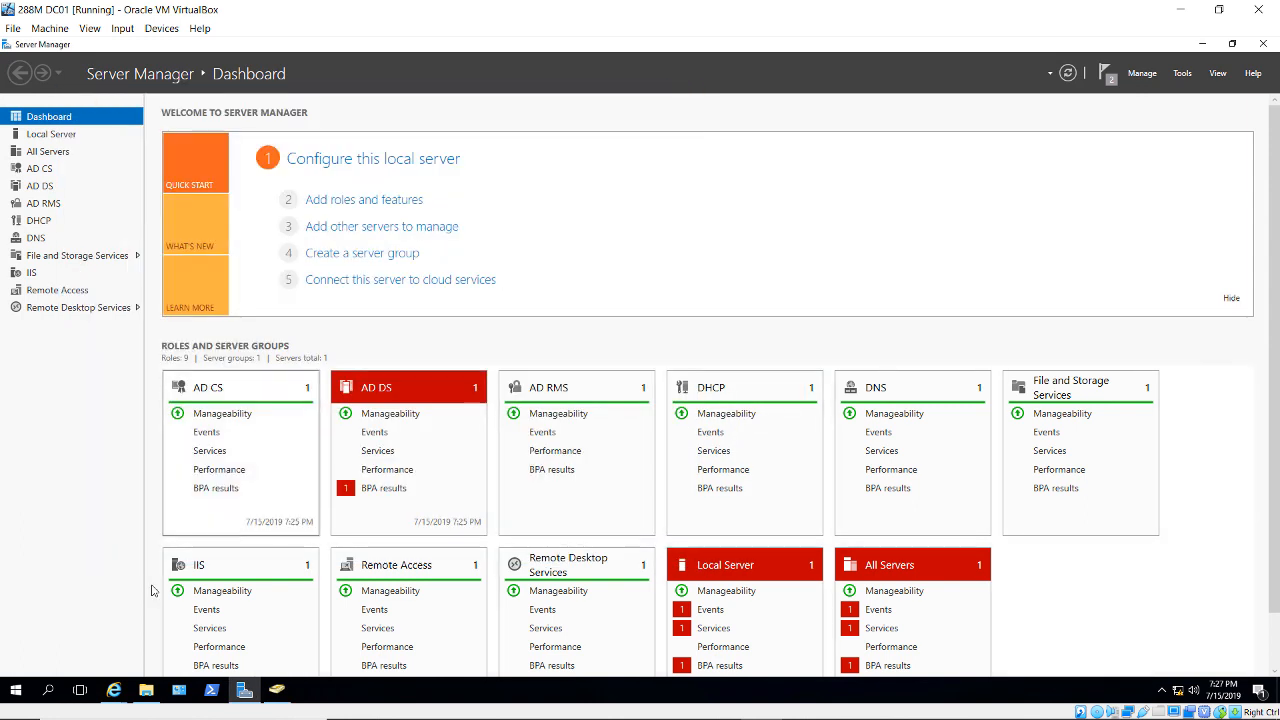
# - Sign out of the server session from the Start quick menu
pyautogui.rightClick(15, 690)
pyautogui.moveTo(102, 648)
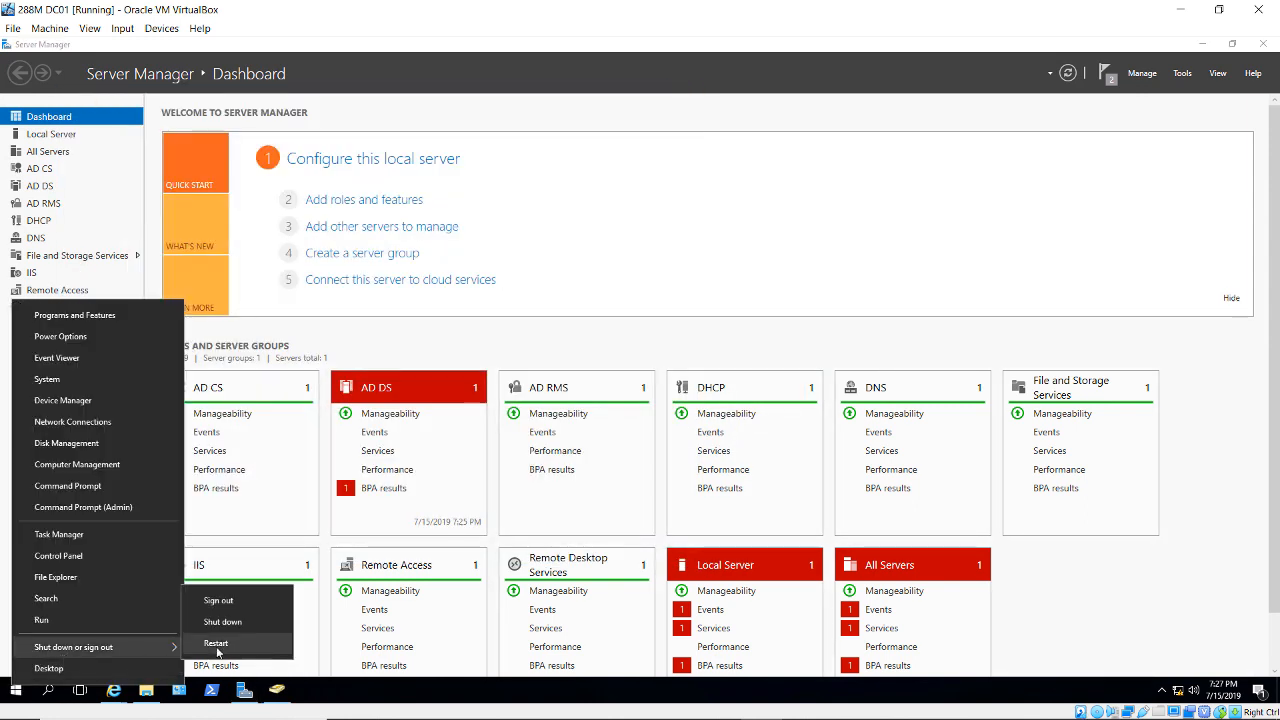
pyautogui.click(232, 602)
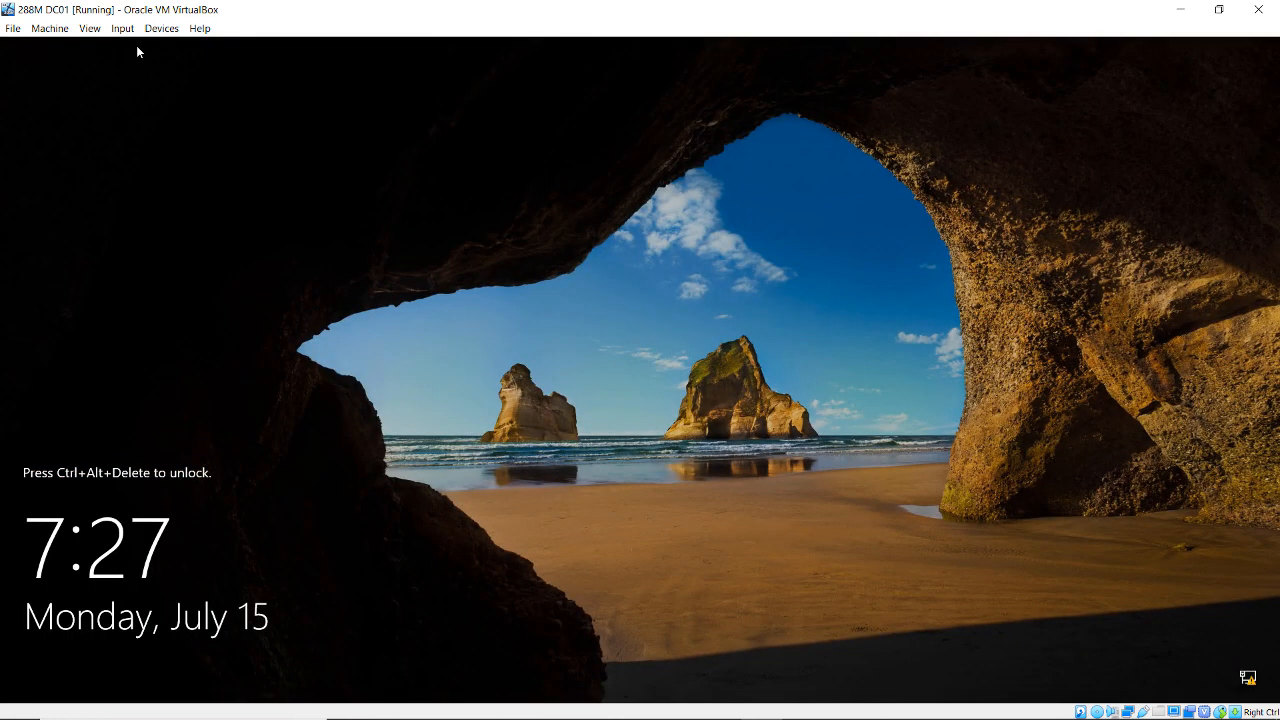
# - Send Ctrl-Alt-Del to the VM and sign back in as administrator with the account password
pyautogui.click(122, 28)
pyautogui.moveTo(140, 46)
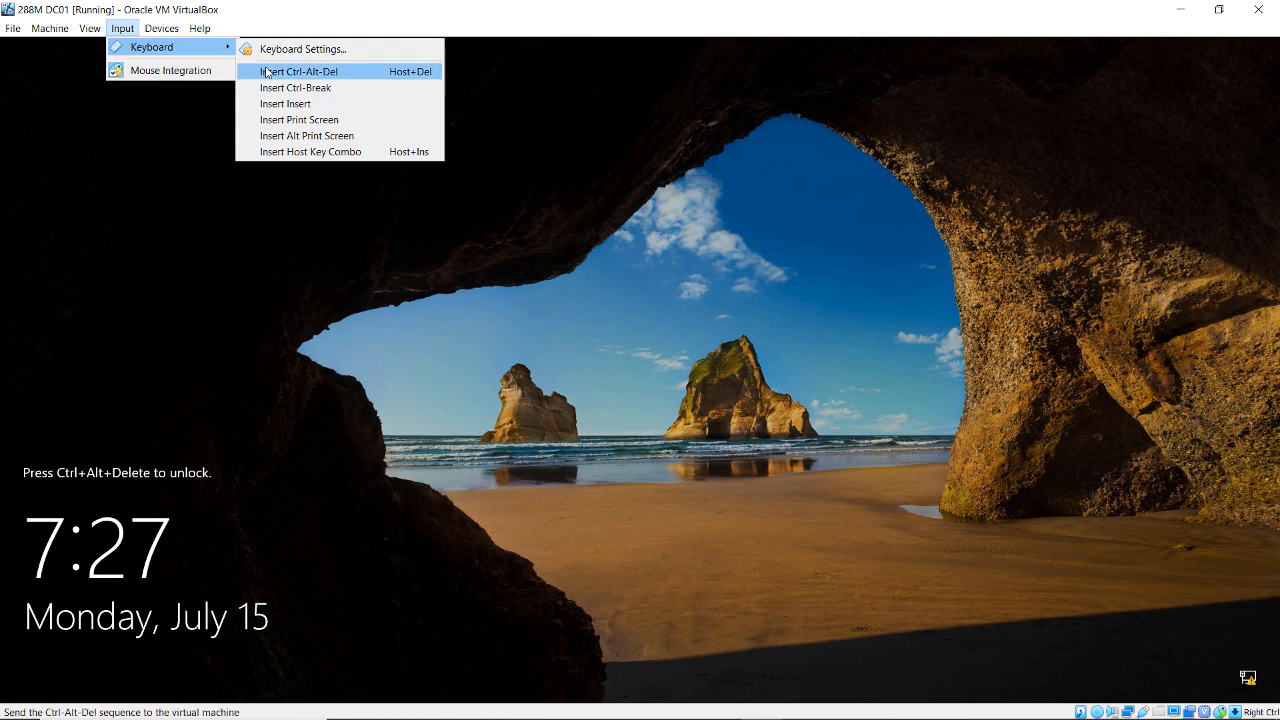
pyautogui.click(300, 71)
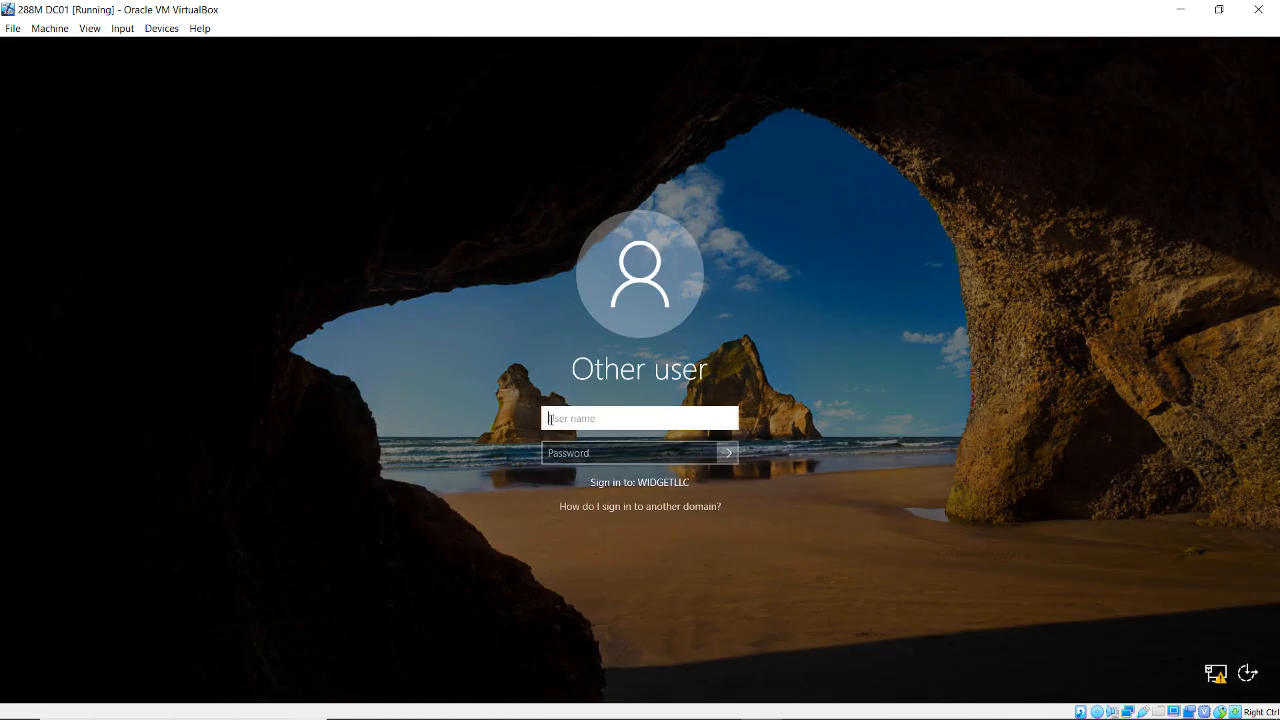
pyautogui.write('administrator')
pyautogui.press('Tab')
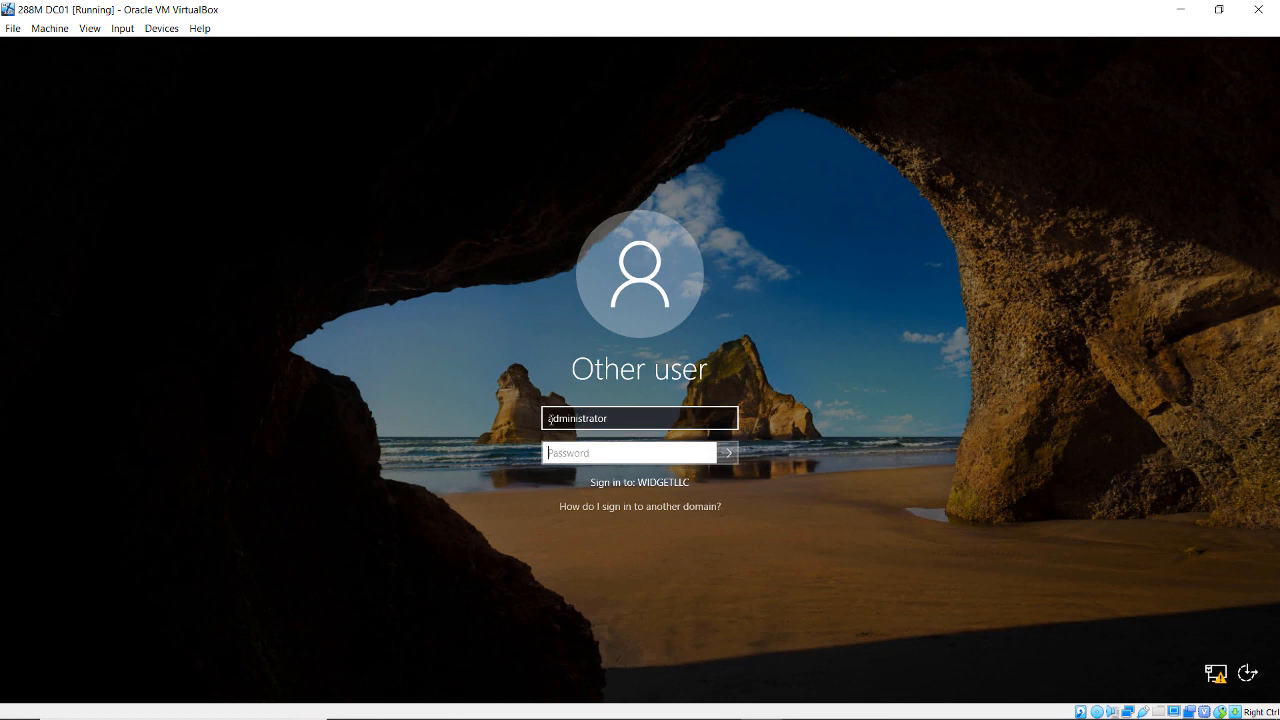
pyautogui.write('Pa$$w0rd')
pyautogui.press('Return')
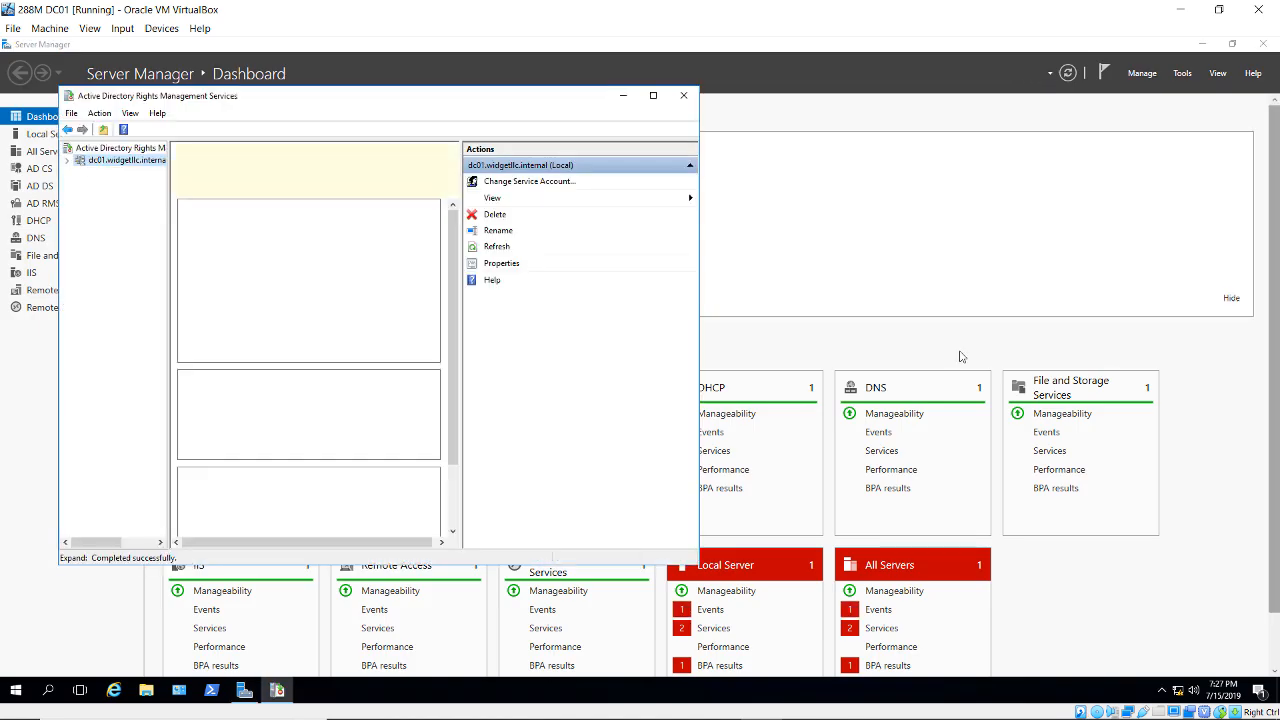
# - Maximize the AD RMS console, expand the cluster and select Rights Policy Templates
pyautogui.click(653, 95)
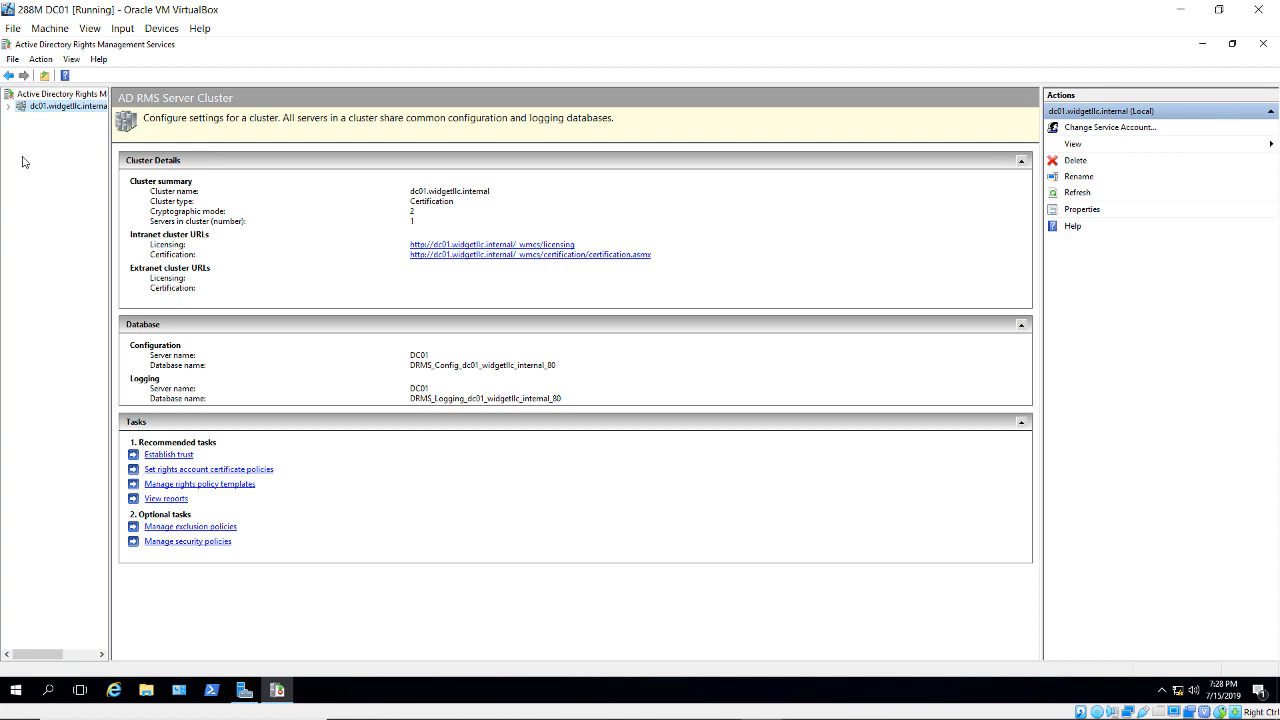
pyautogui.click(9, 107)
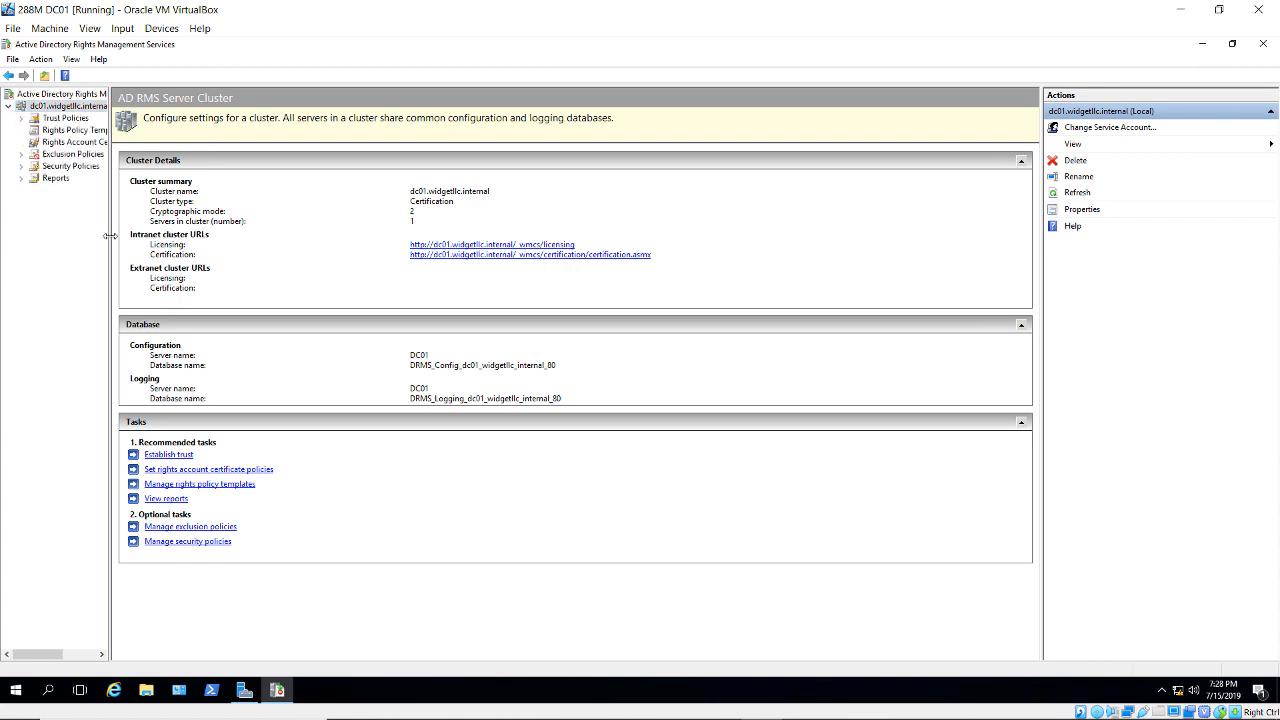
pyautogui.moveTo(113, 242); pyautogui.dragTo(236, 250)
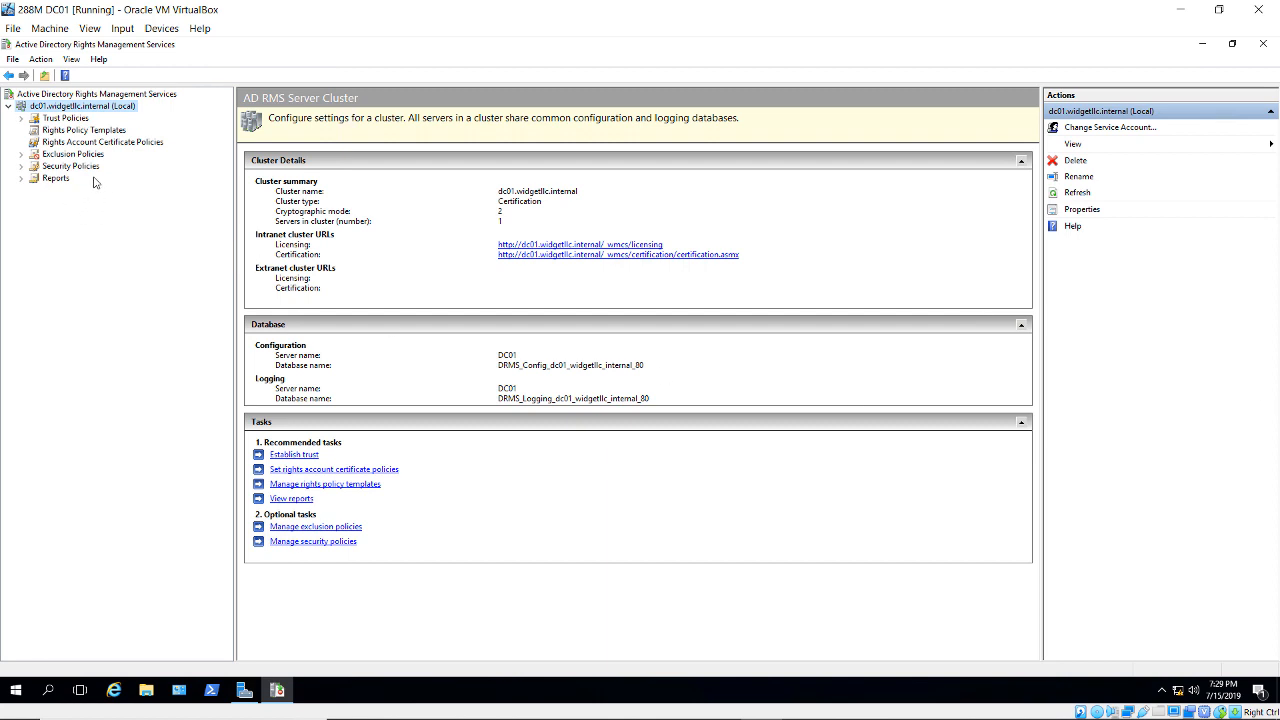
pyautogui.click(98, 134)
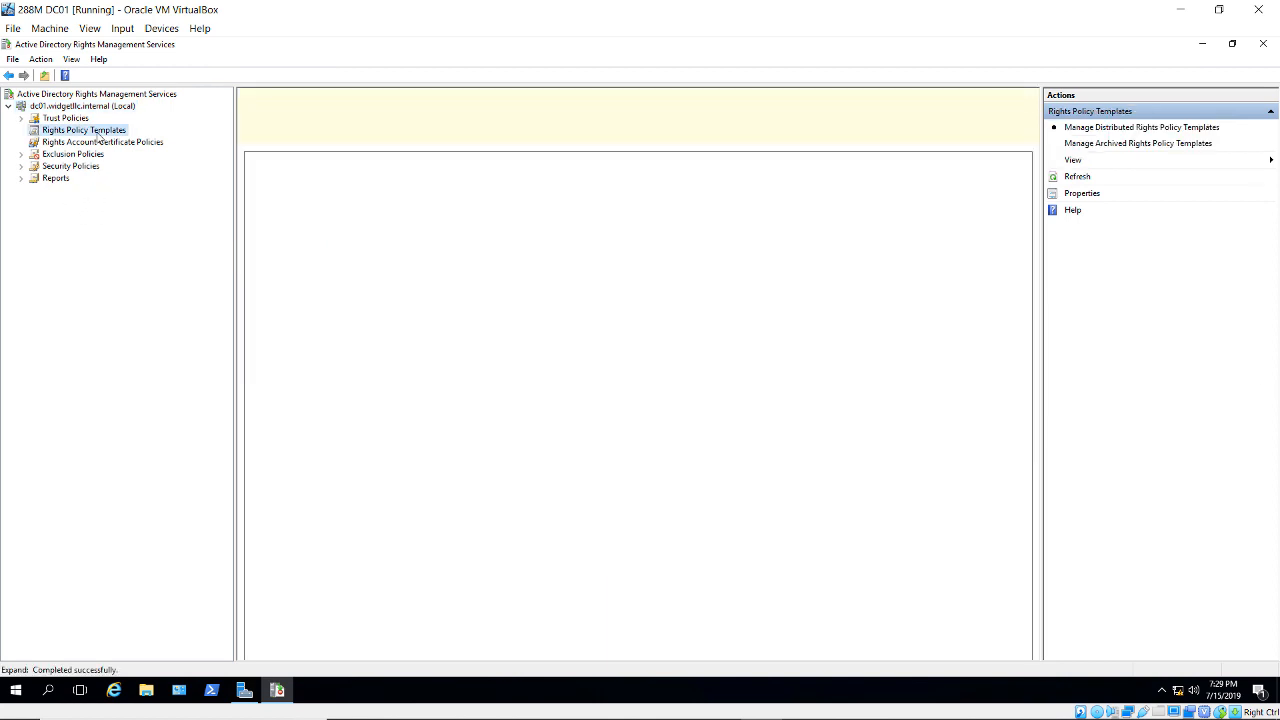
# - Enable template export with the file location \\dc01.widgetllc.internal\secret
pyautogui.rightClick(101, 138)
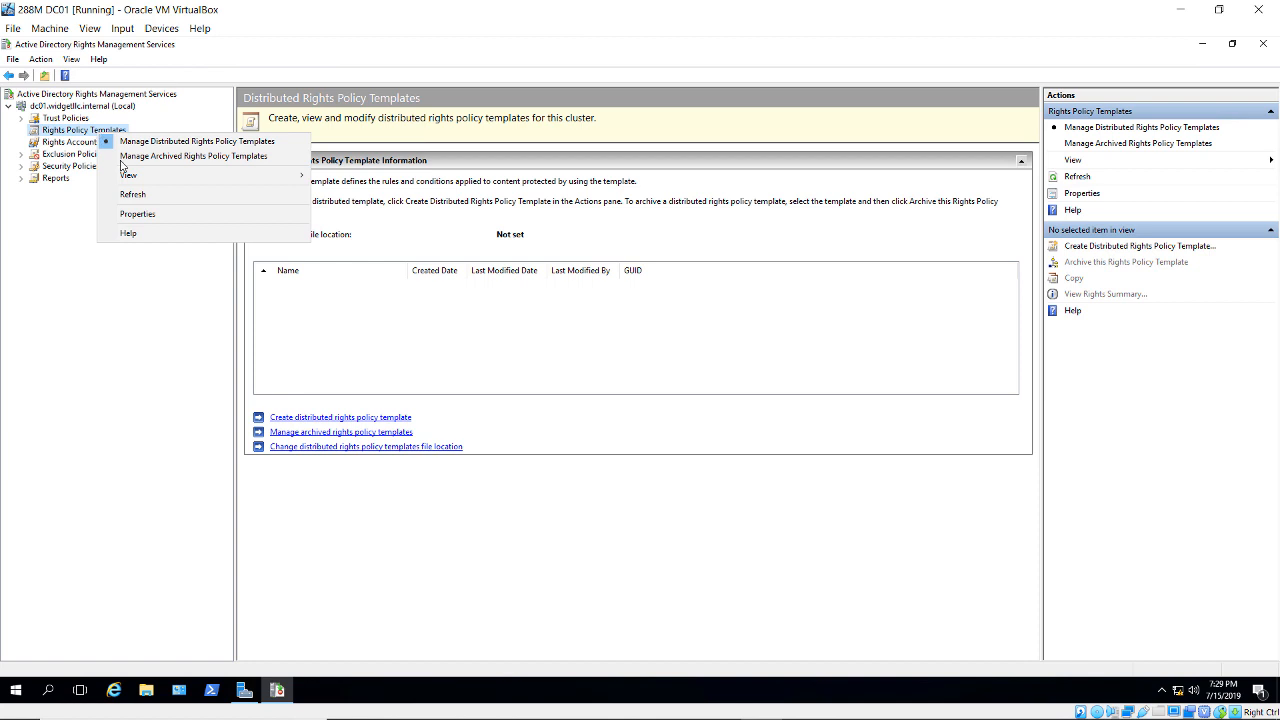
pyautogui.click(132, 214)
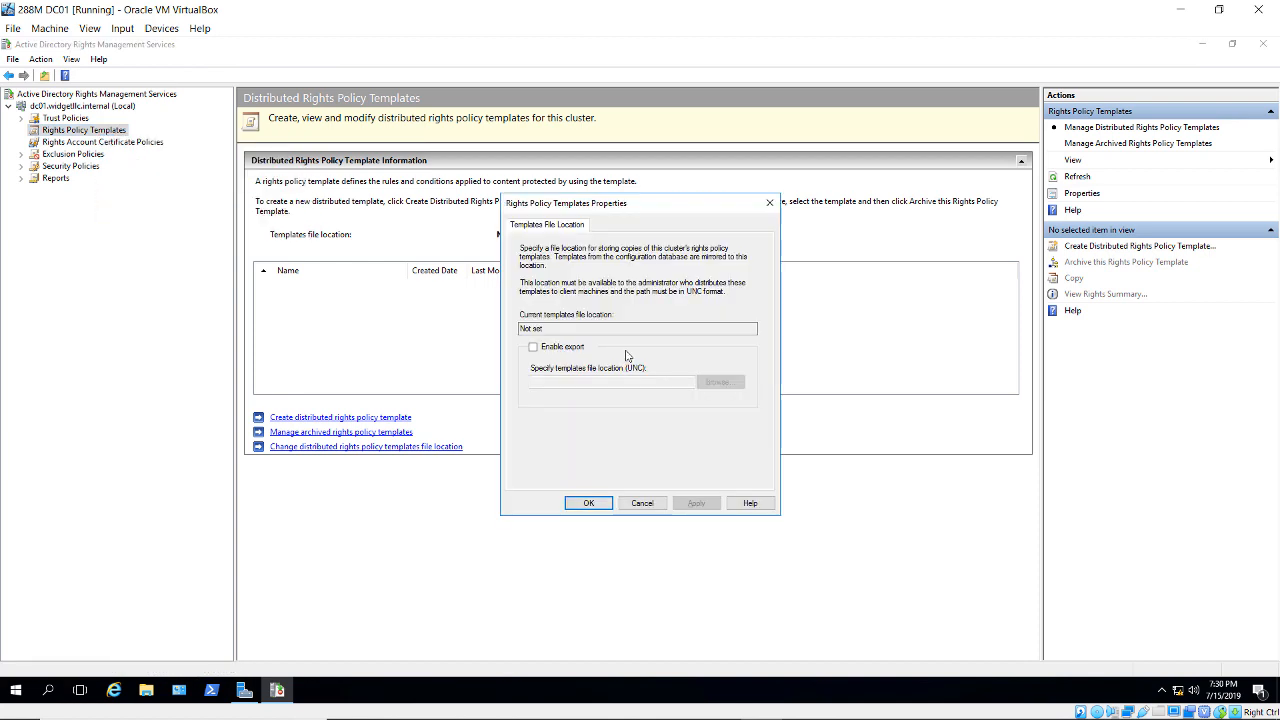
pyautogui.click(577, 349)
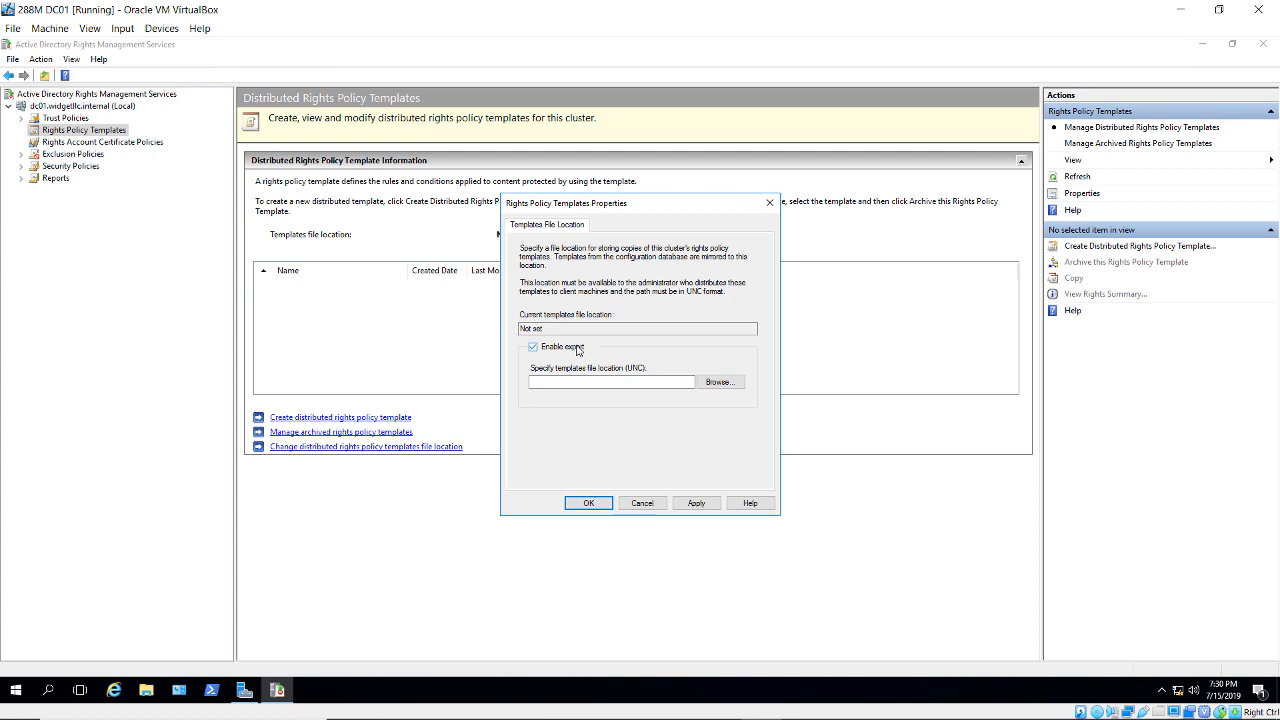
pyautogui.click(597, 382)
pyautogui.write('\\\\dc01.widgetllc.interna')
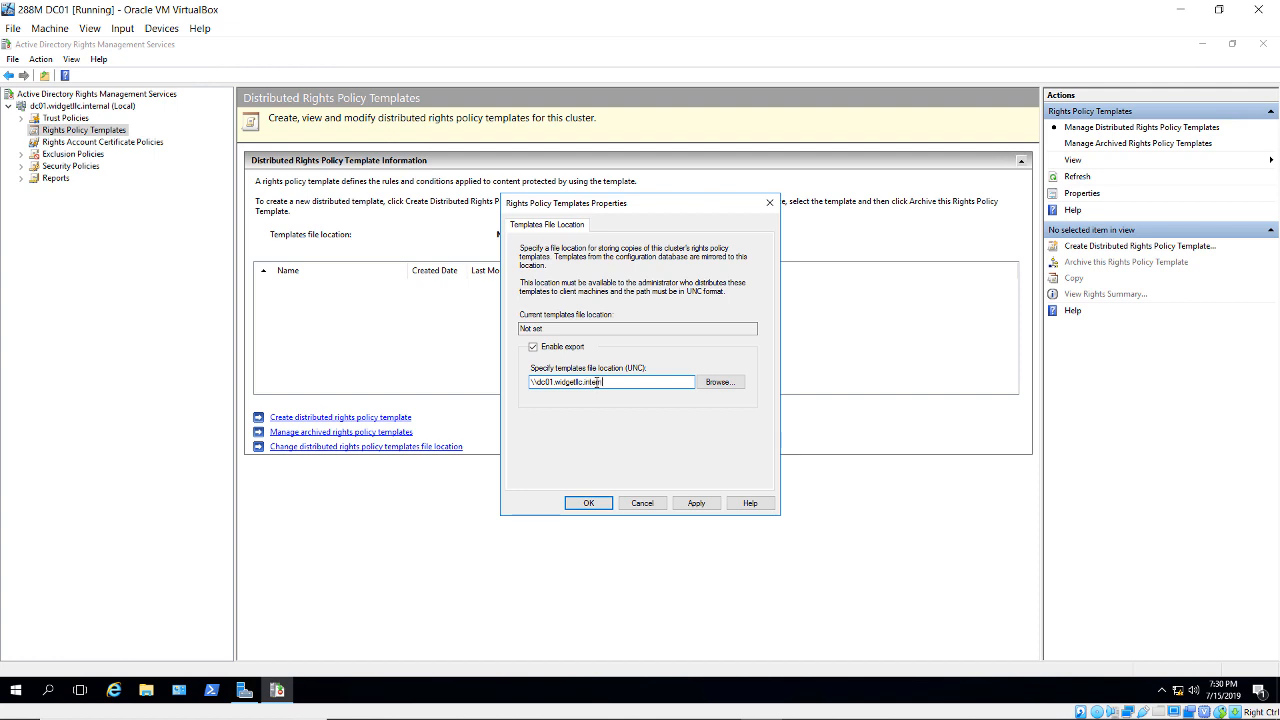
pyautogui.write('l\\secret')
pyautogui.click(589, 503)
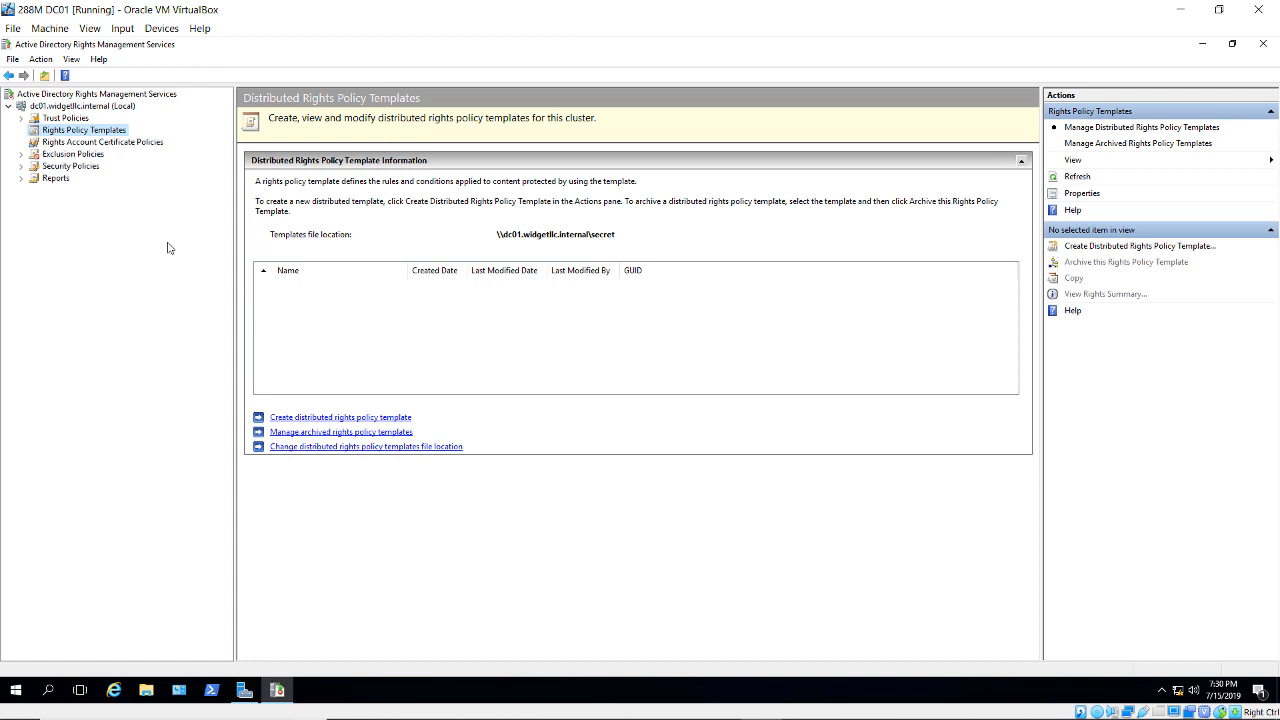
# - Start a new rights policy template identified as 'Test' with description 'x' and proceed to user rights
pyautogui.click(1093, 247)
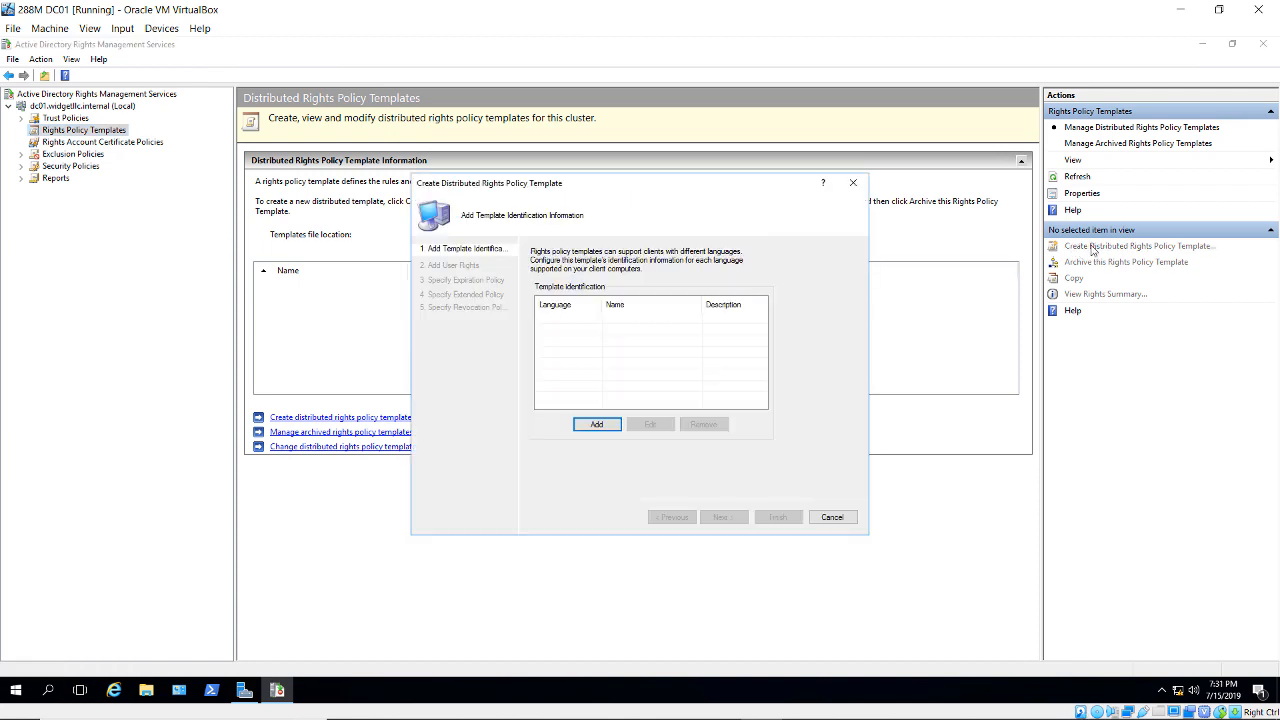
pyautogui.click(593, 424)
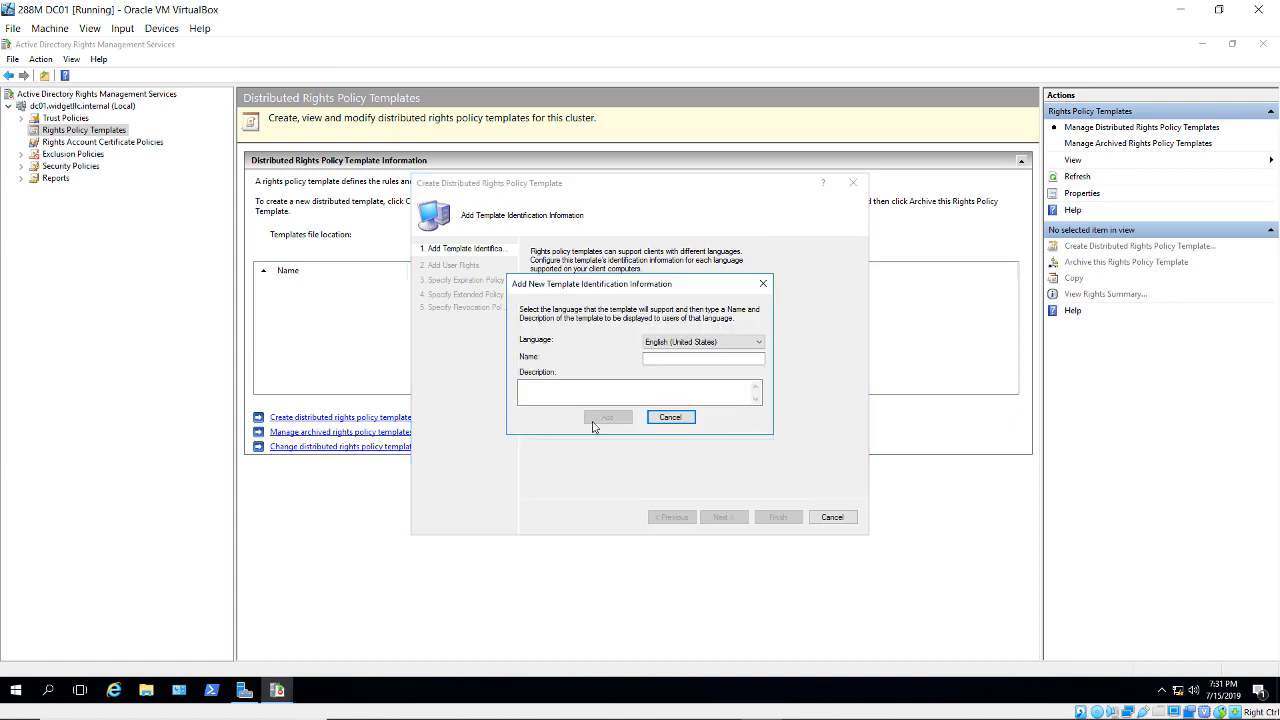
pyautogui.click(655, 360)
pyautogui.write('Test')
pyautogui.click(630, 391)
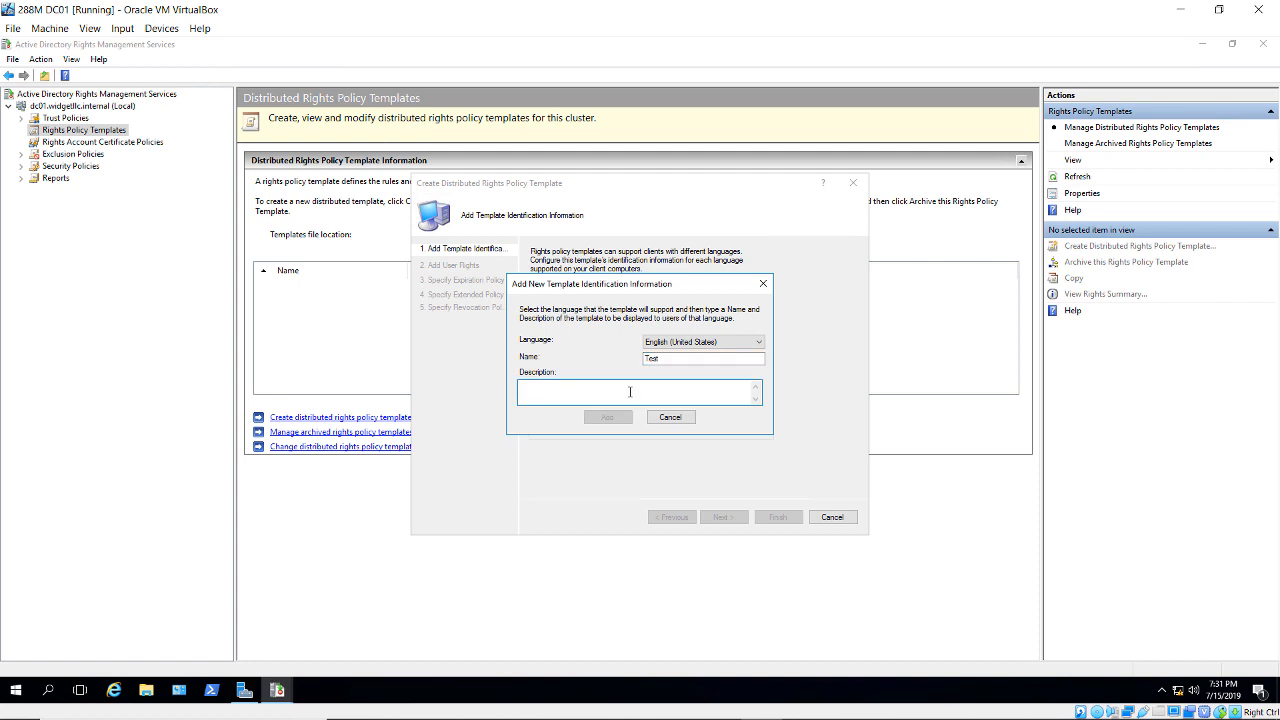
pyautogui.write('x')
pyautogui.click(619, 418)
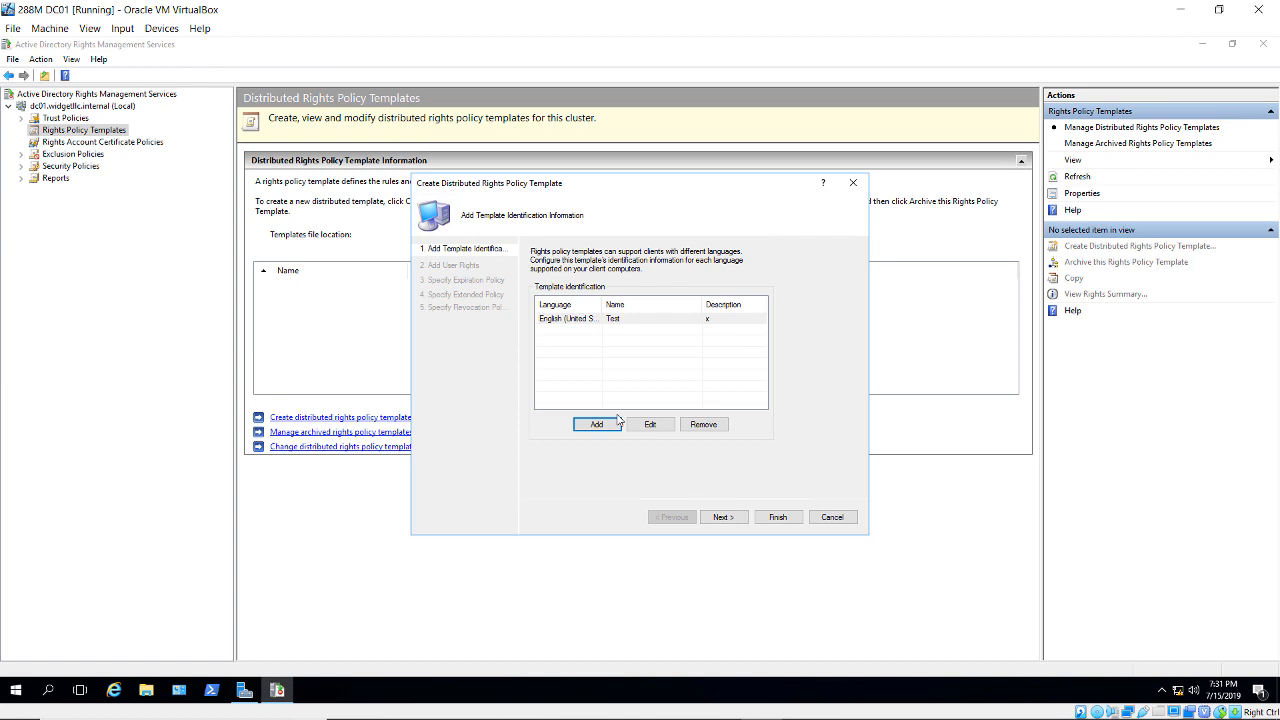
pyautogui.click(720, 517)
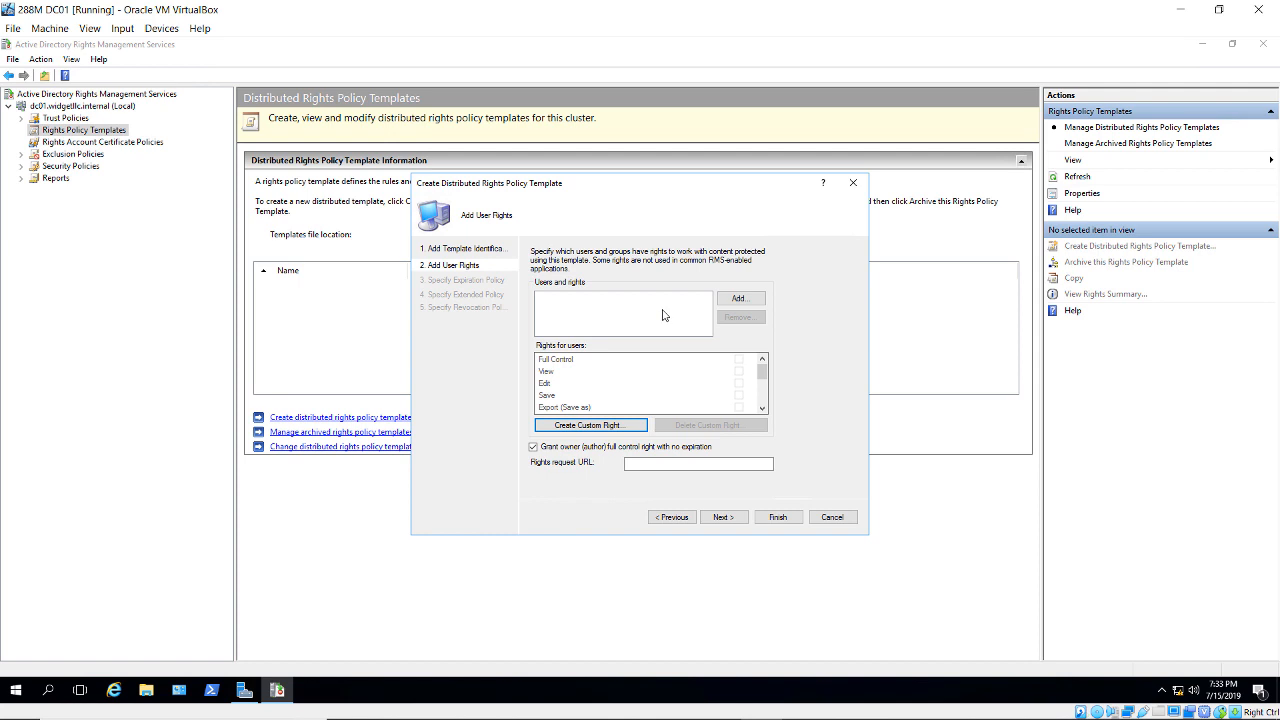
# - Add the first RMS user's e-mail address to the template with Full Control
pyautogui.click(737, 300)
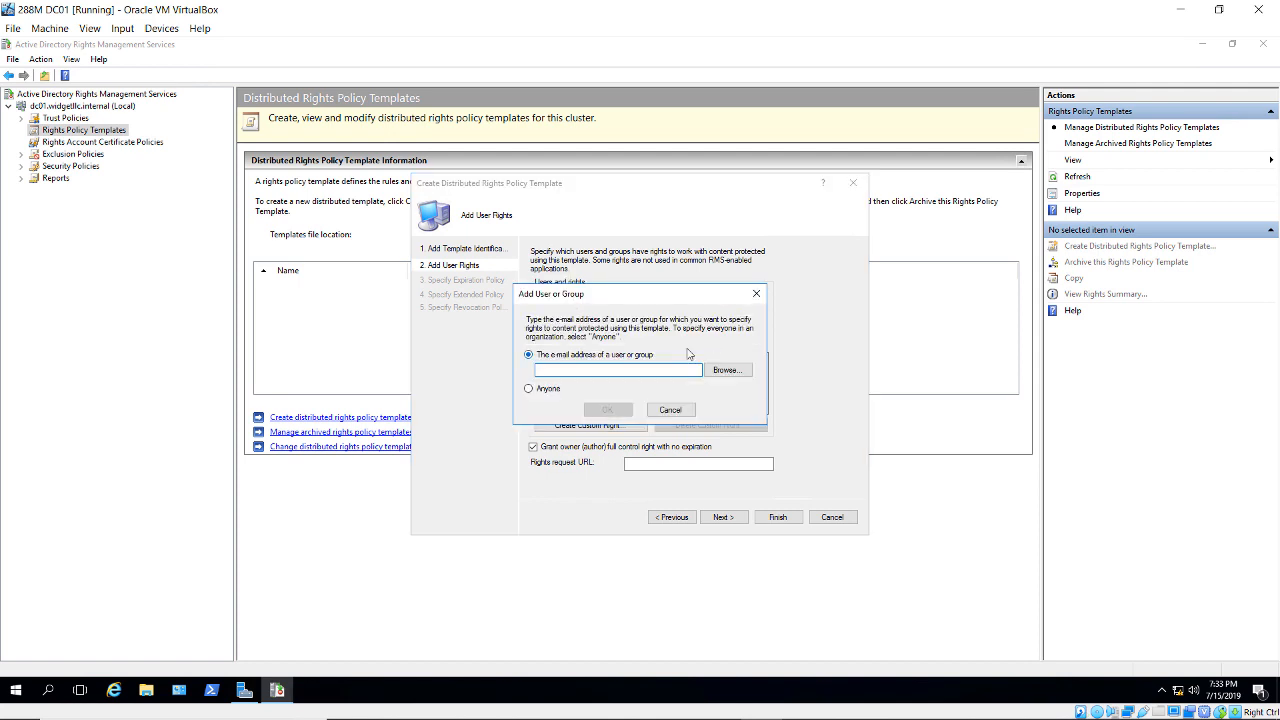
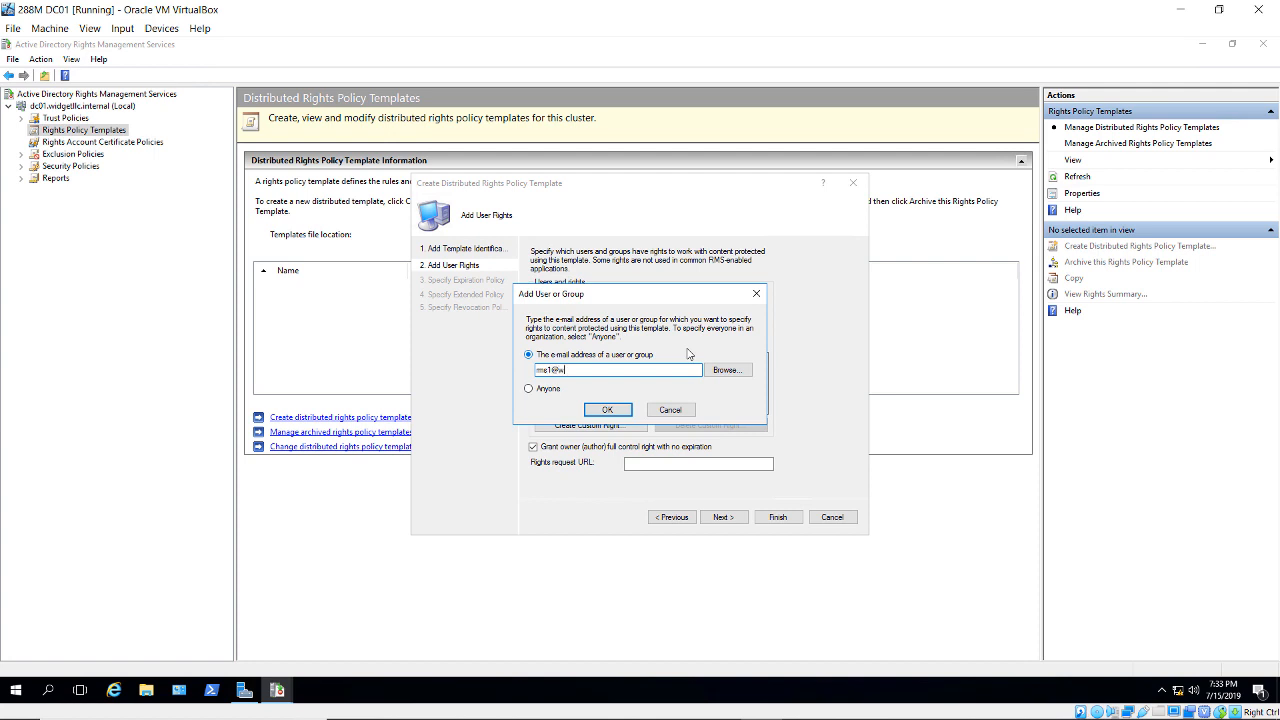
pyautogui.click(608, 410)
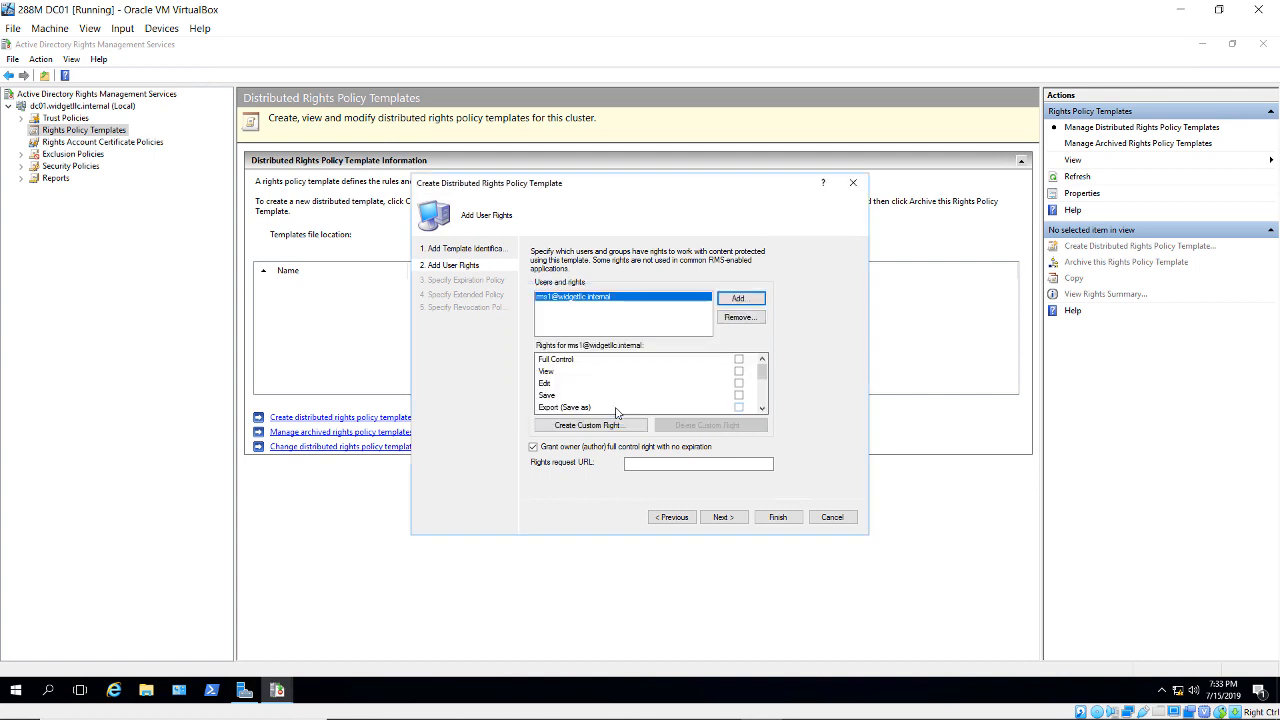
pyautogui.click(739, 360)
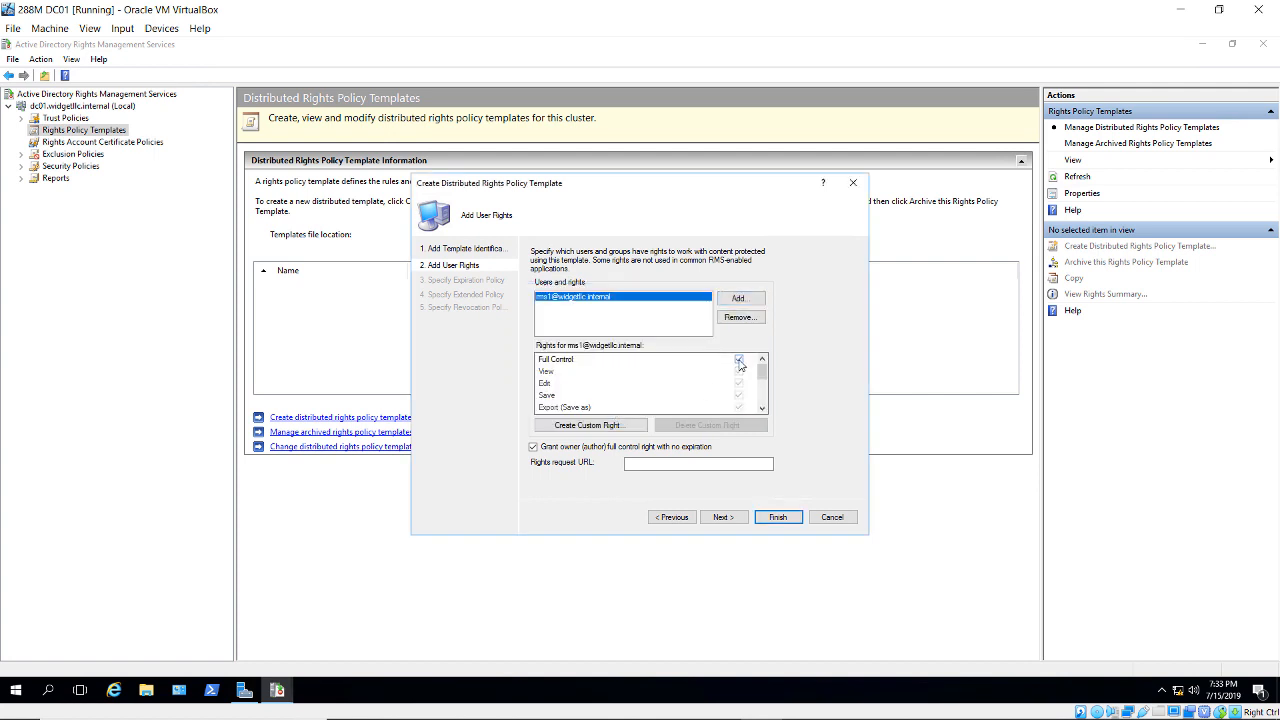
# - Add the second RMS user's e-mail address with View rights and continue to expiration policy
pyautogui.click(737, 299)
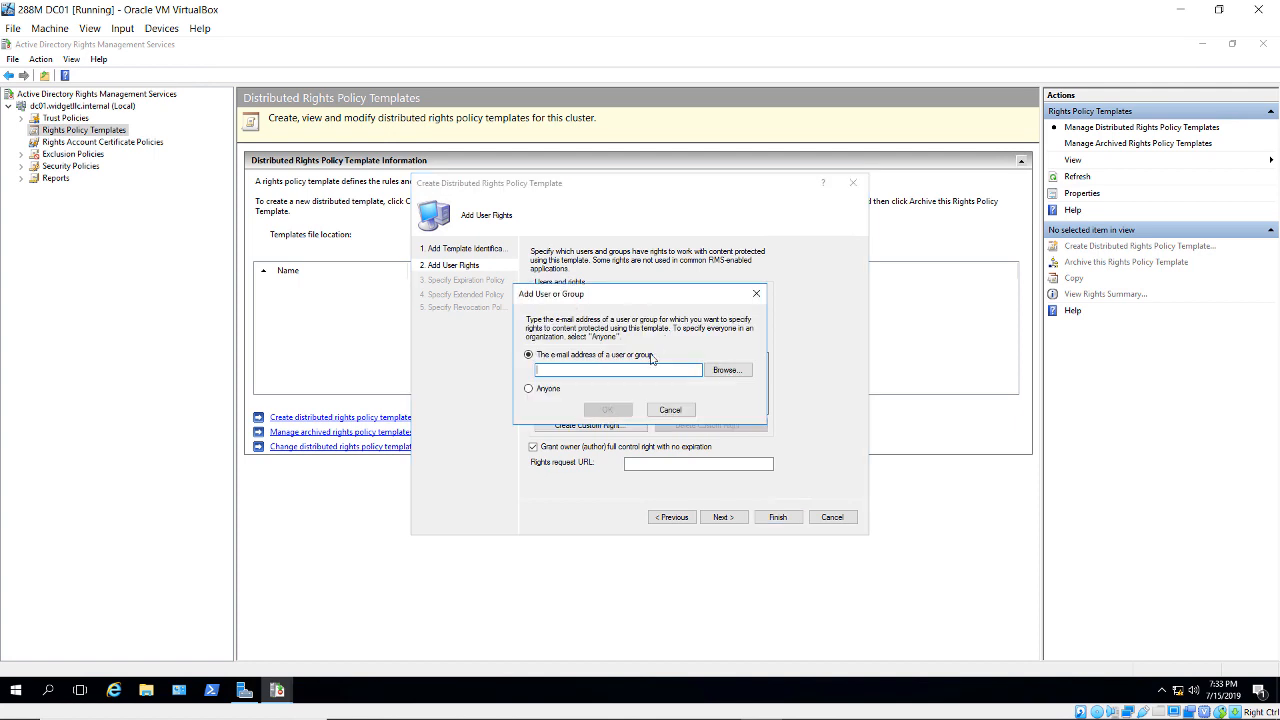
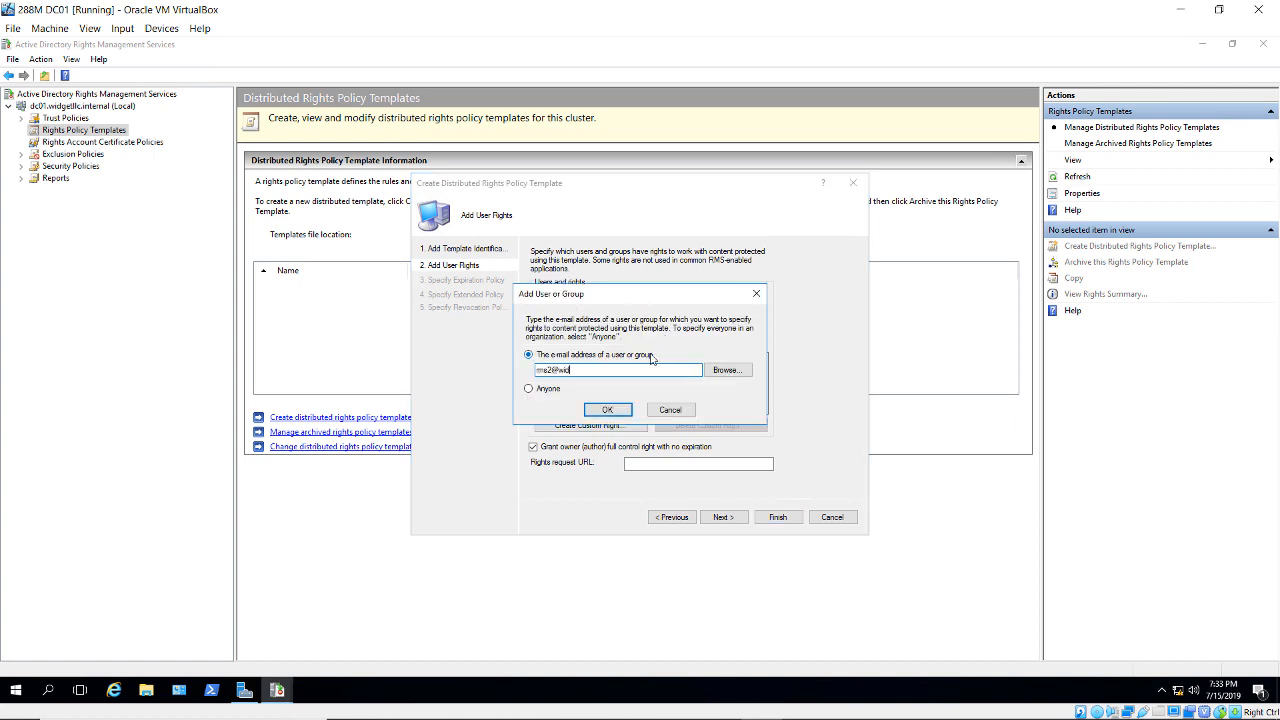
pyautogui.click(617, 411)
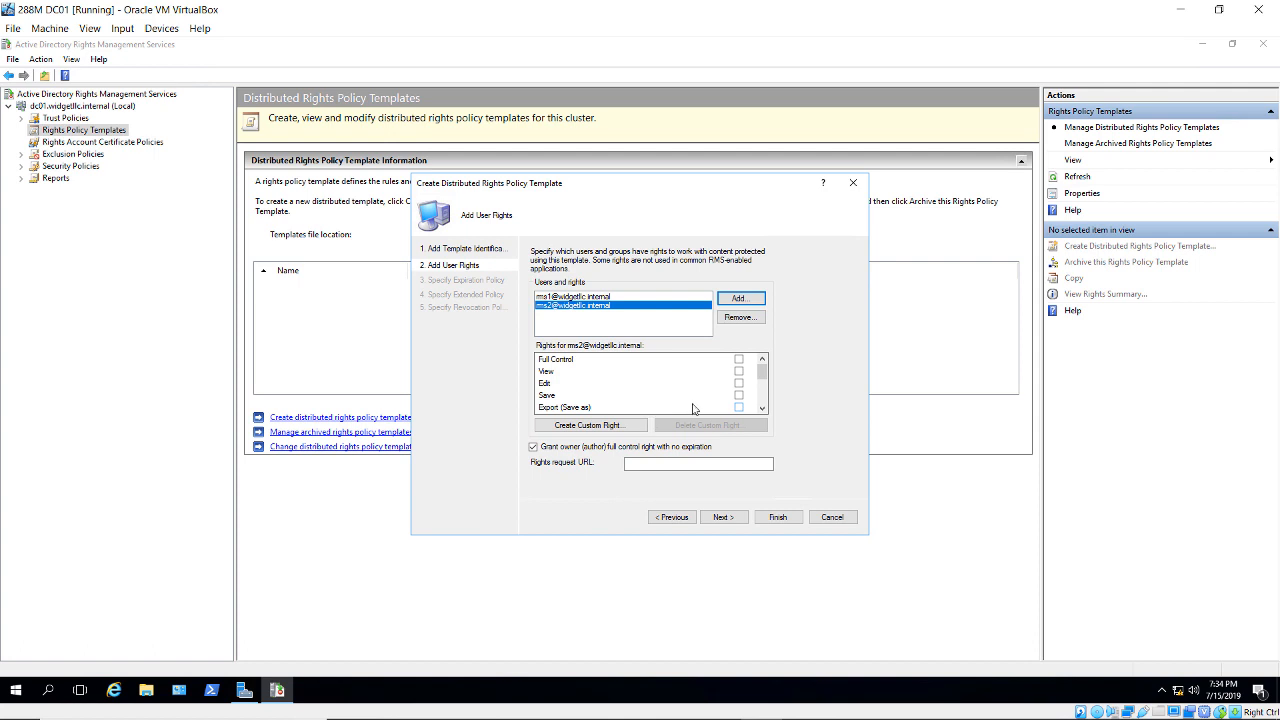
pyautogui.scroll(-2, 716, 407)
pyautogui.scroll(2, 716, 407)
pyautogui.click(739, 371)
pyautogui.click(716, 522)
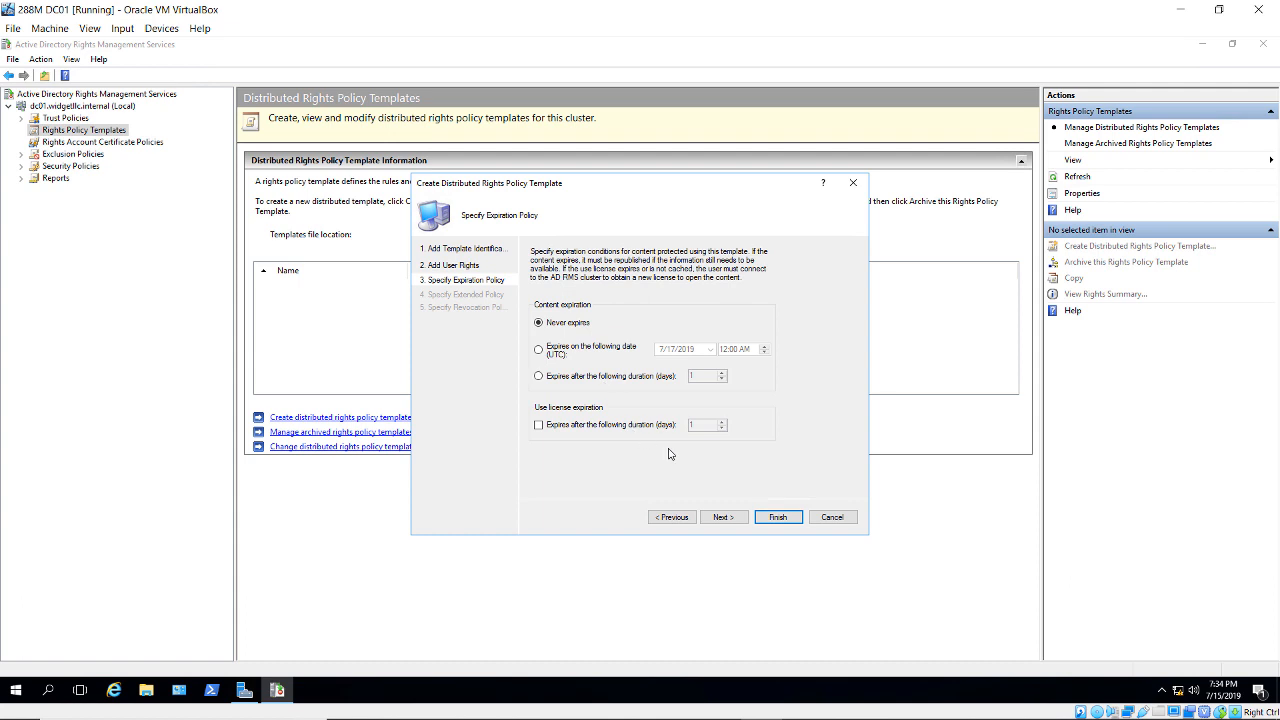
# - Pass the extended and revocation policy pages and finish creating the Test template
pyautogui.click(740, 520)
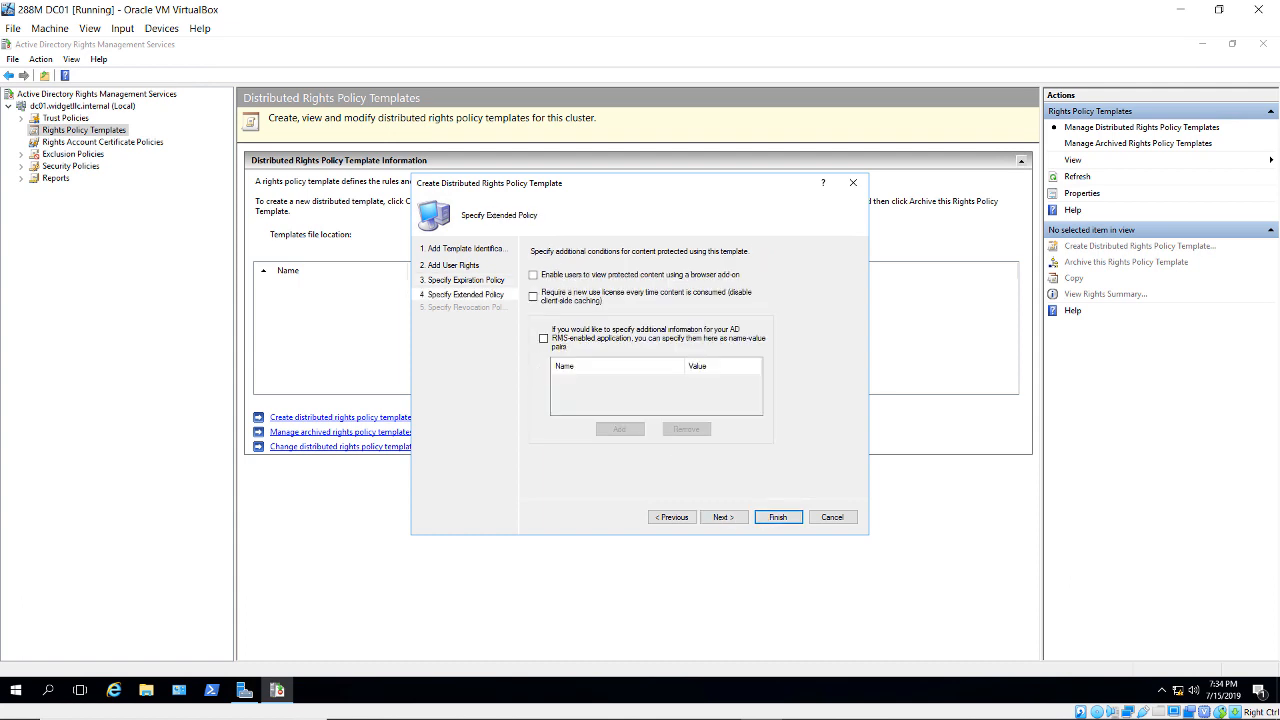
pyautogui.click(728, 518)
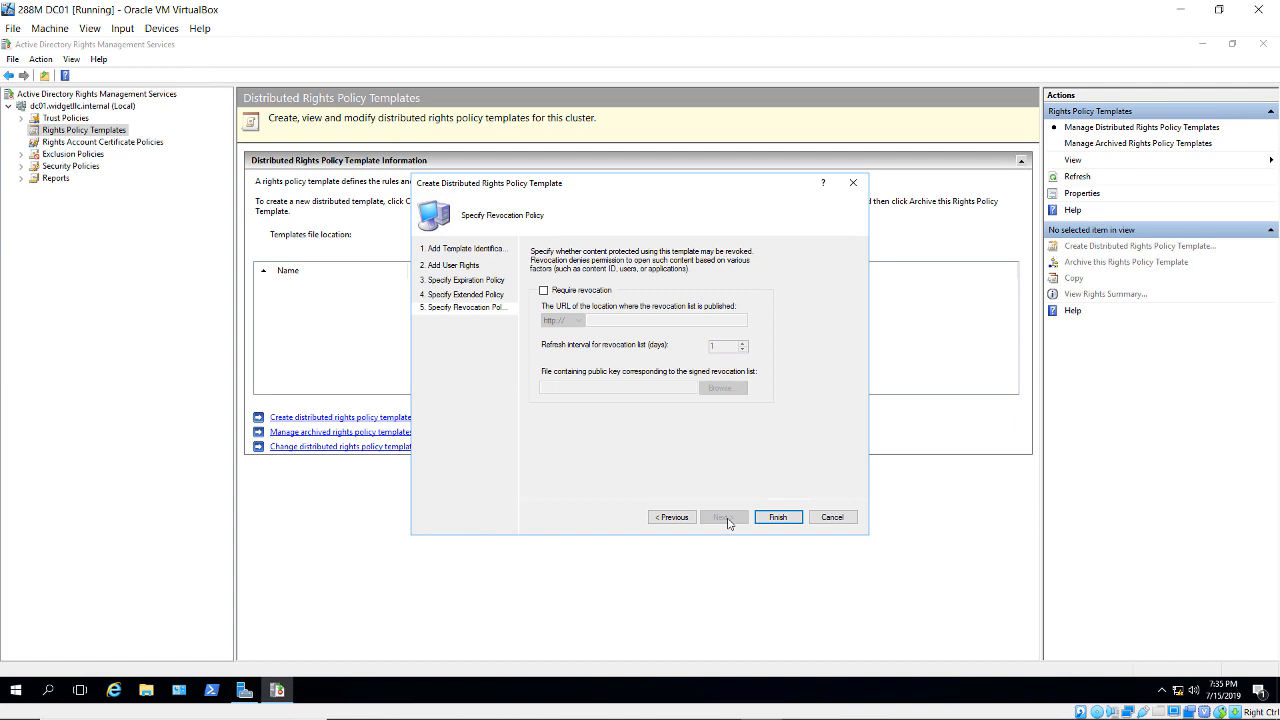
pyautogui.click(770, 518)
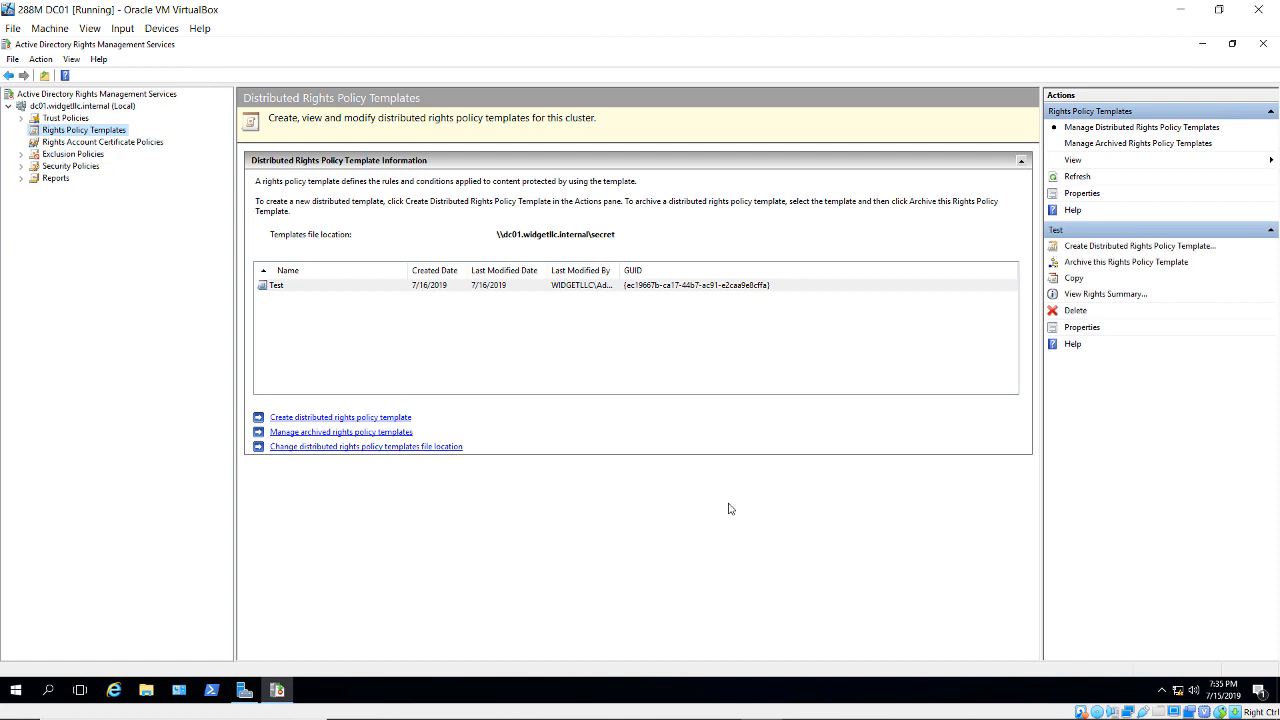
# - Close the rights management console and sign in to Windows 10 with the Administrator password
pyautogui.click(1263, 47)
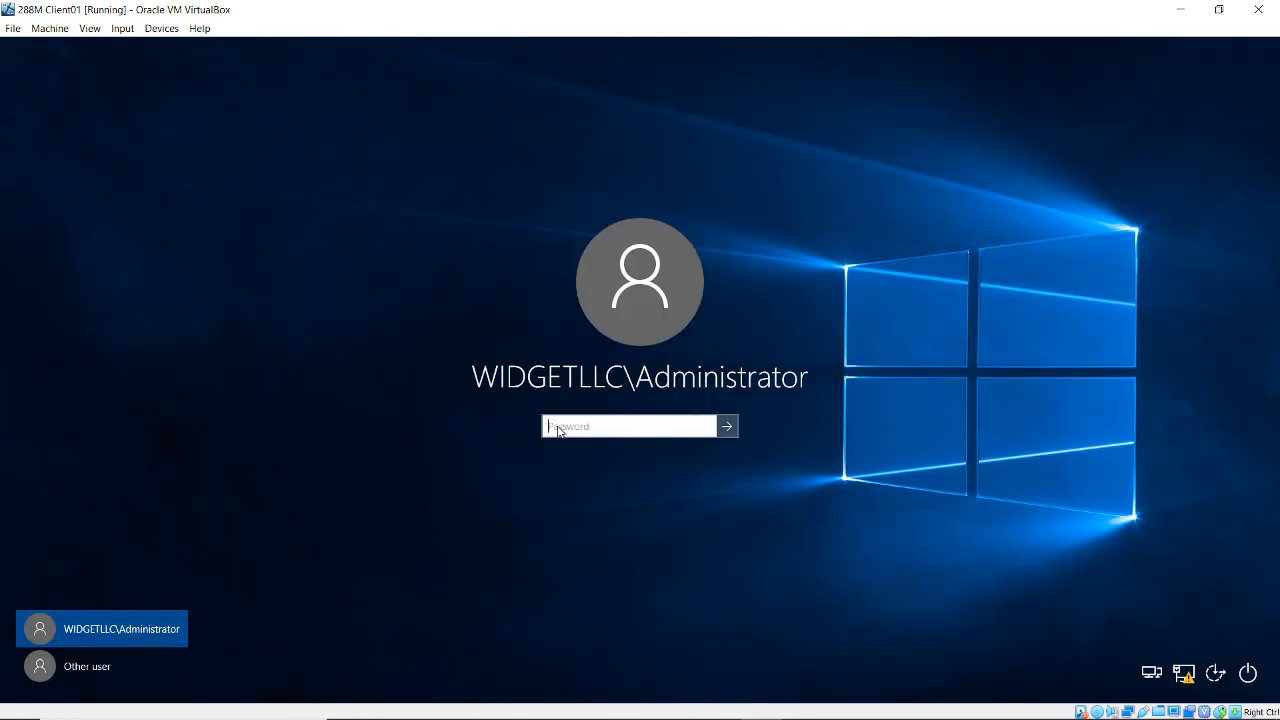
pyautogui.write('Pa$$w0rd')
pyautogui.press('Return')
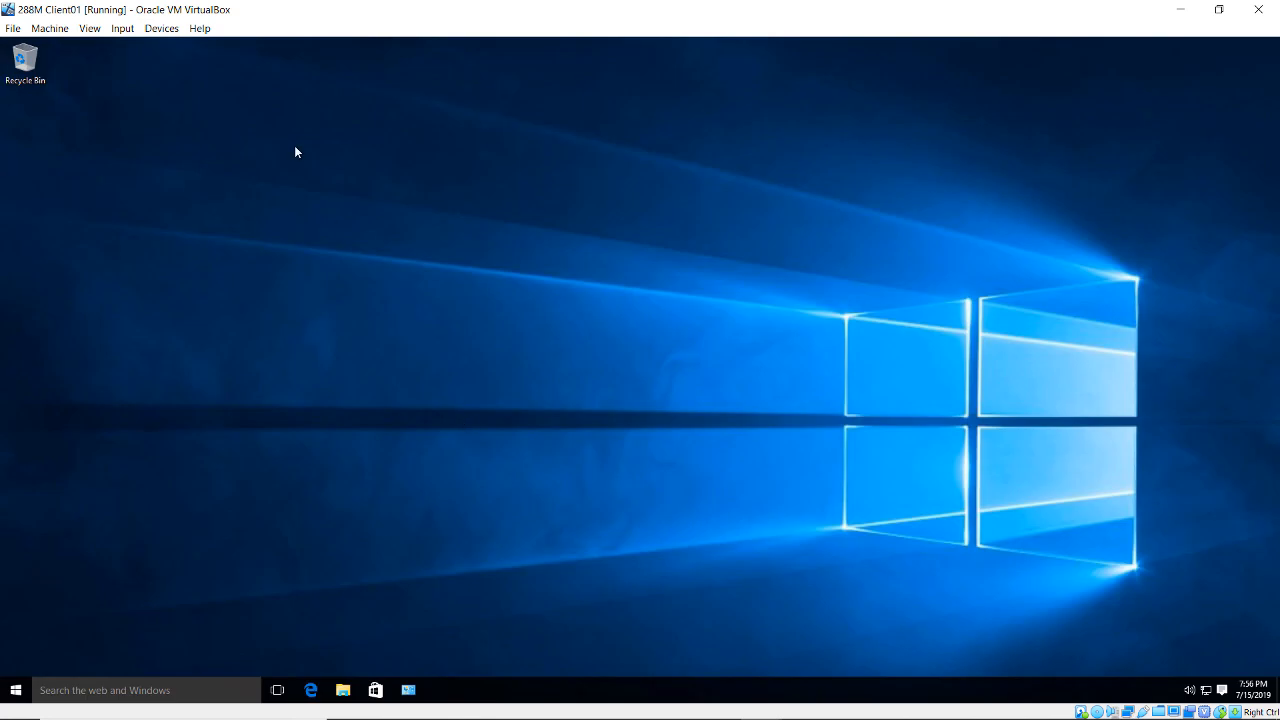
# - Mount the Office Professional Plus 2016 disc image and install Office with only Word
pyautogui.click(161, 28)
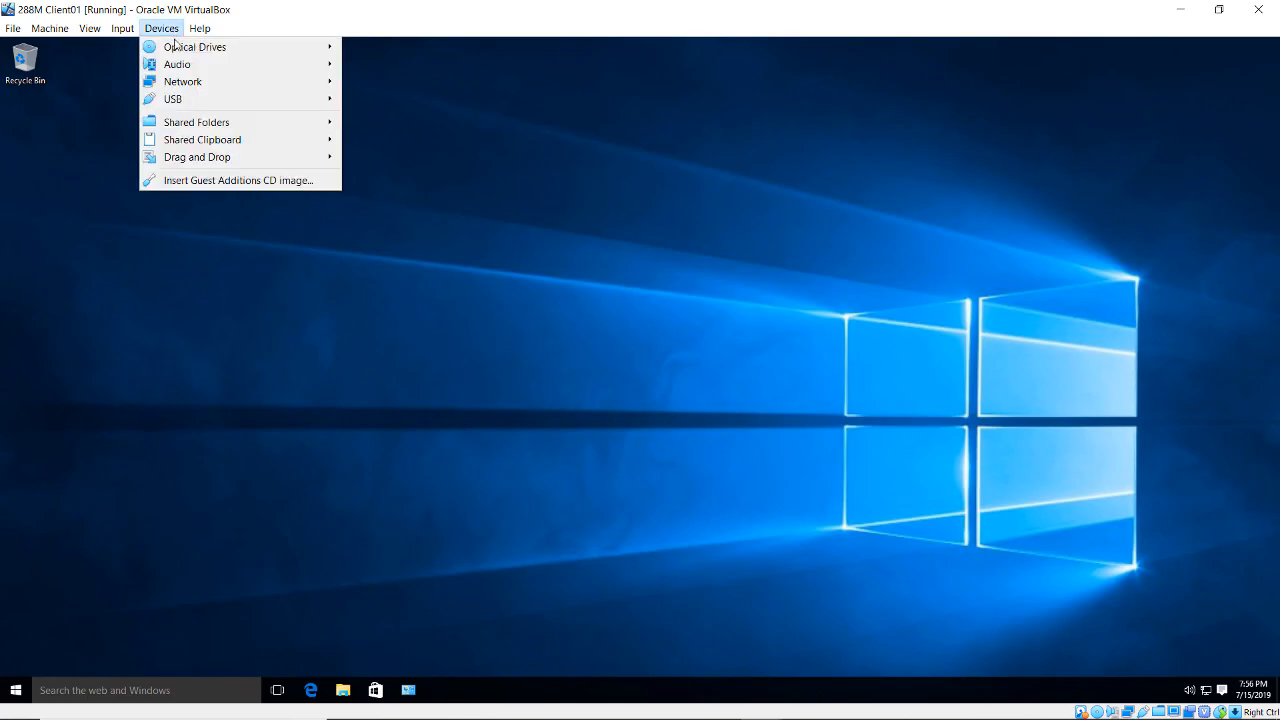
pyautogui.moveTo(181, 47)
pyautogui.click(388, 47)
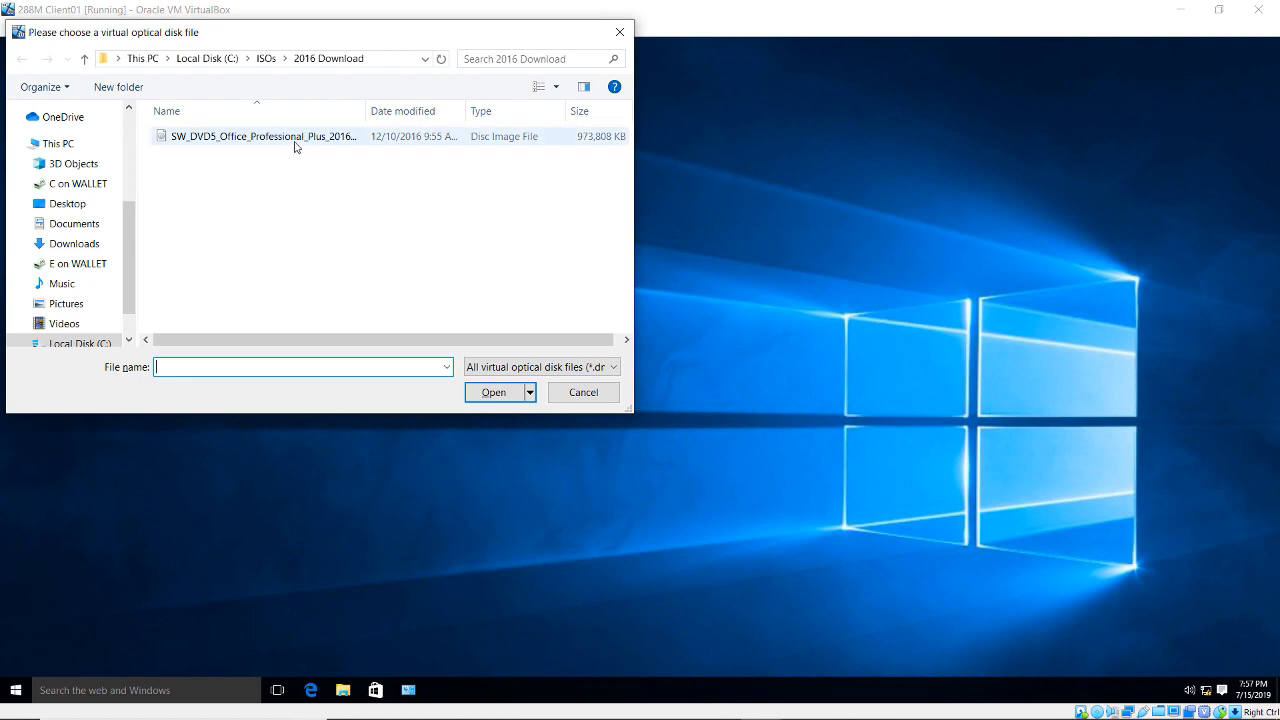
pyautogui.doubleClick(294, 143)
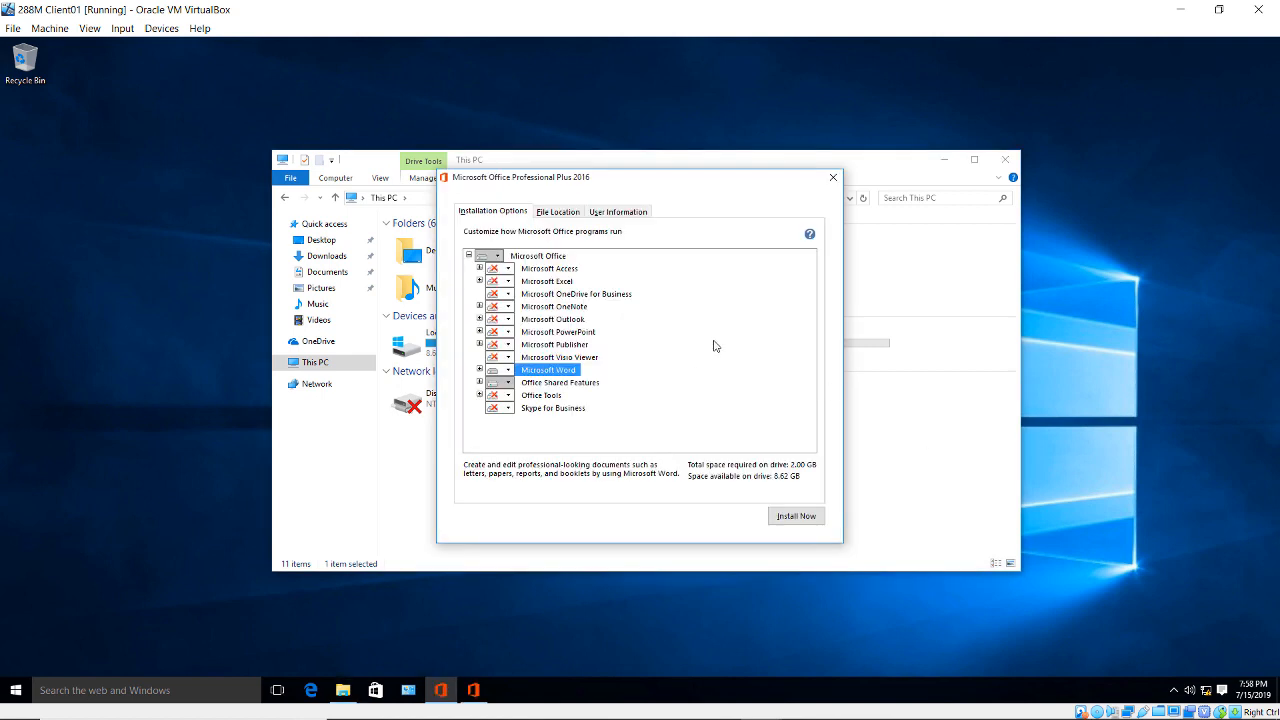
pyautogui.click(798, 516)
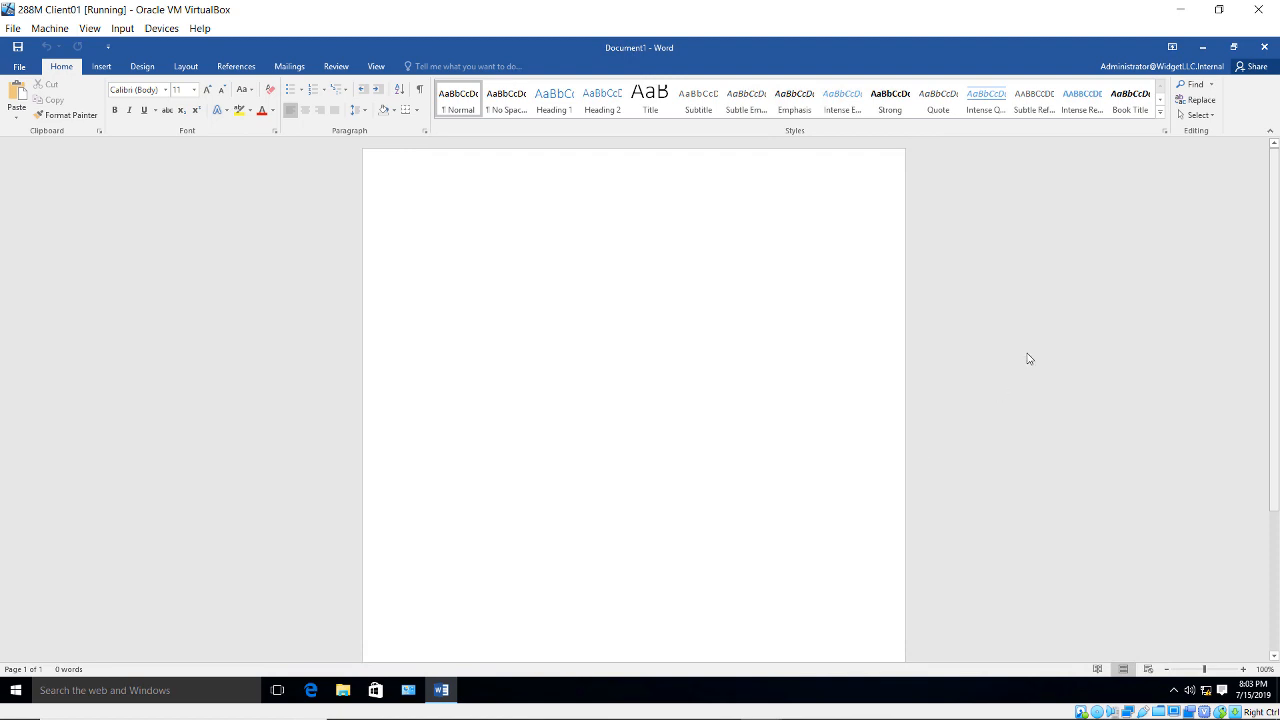
# - Close the blank Word document and sign out of the administrator session
pyautogui.click(1264, 46)
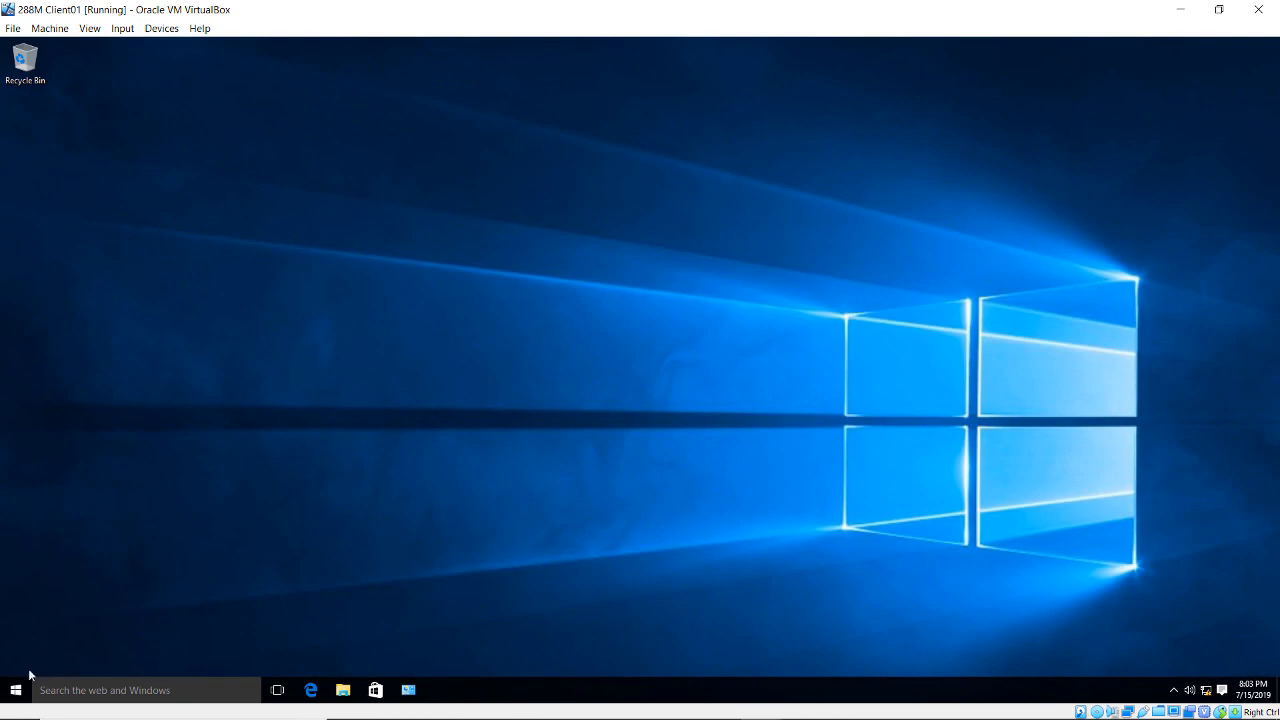
pyautogui.rightClick(20, 685)
pyautogui.rightClick(17, 690)
pyautogui.click(223, 633)
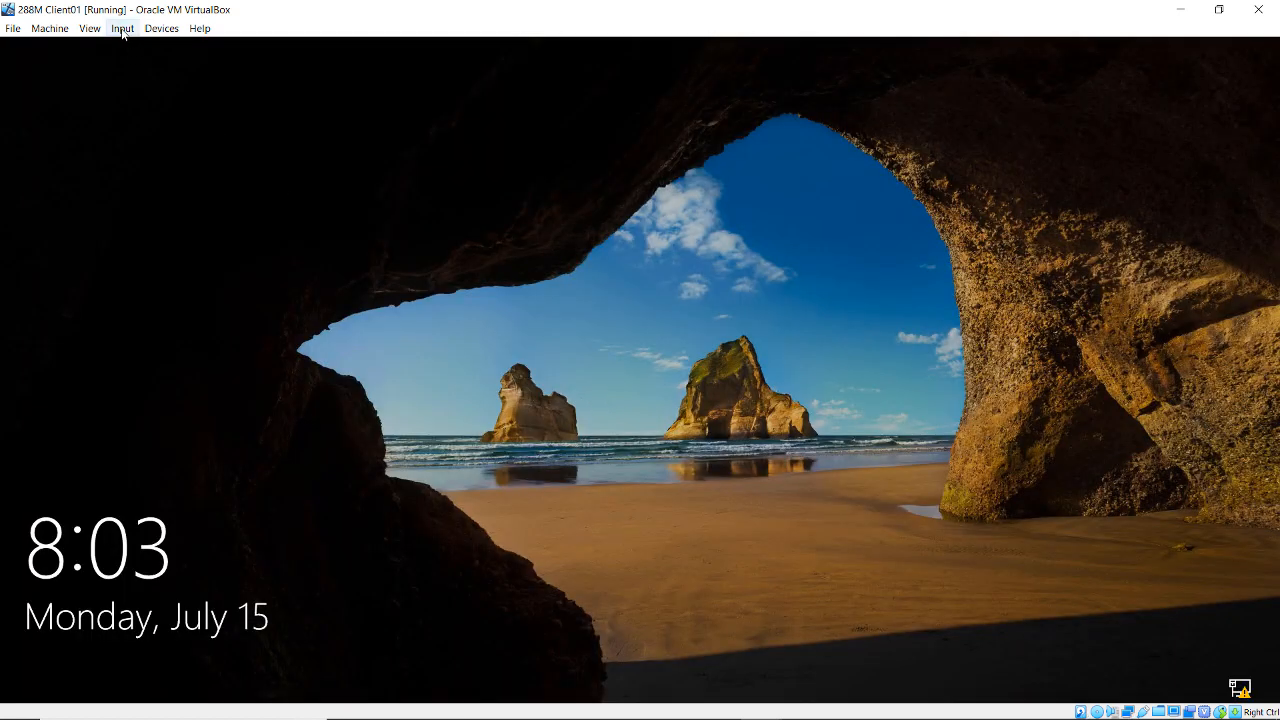
# - Send Ctrl-Alt-Del and sign in as the widgetllc RMS1 user with its password
pyautogui.click(122, 33)
pyautogui.moveTo(143, 46)
pyautogui.click(300, 72)
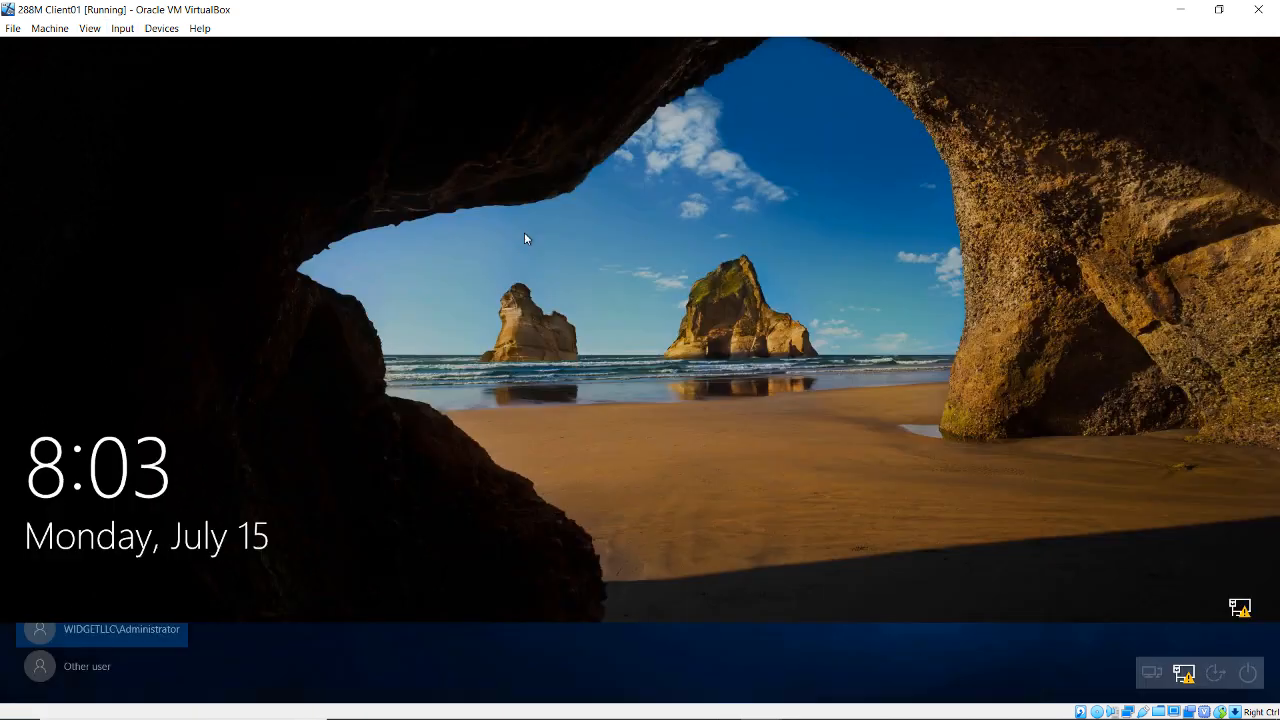
pyautogui.click(80, 668)
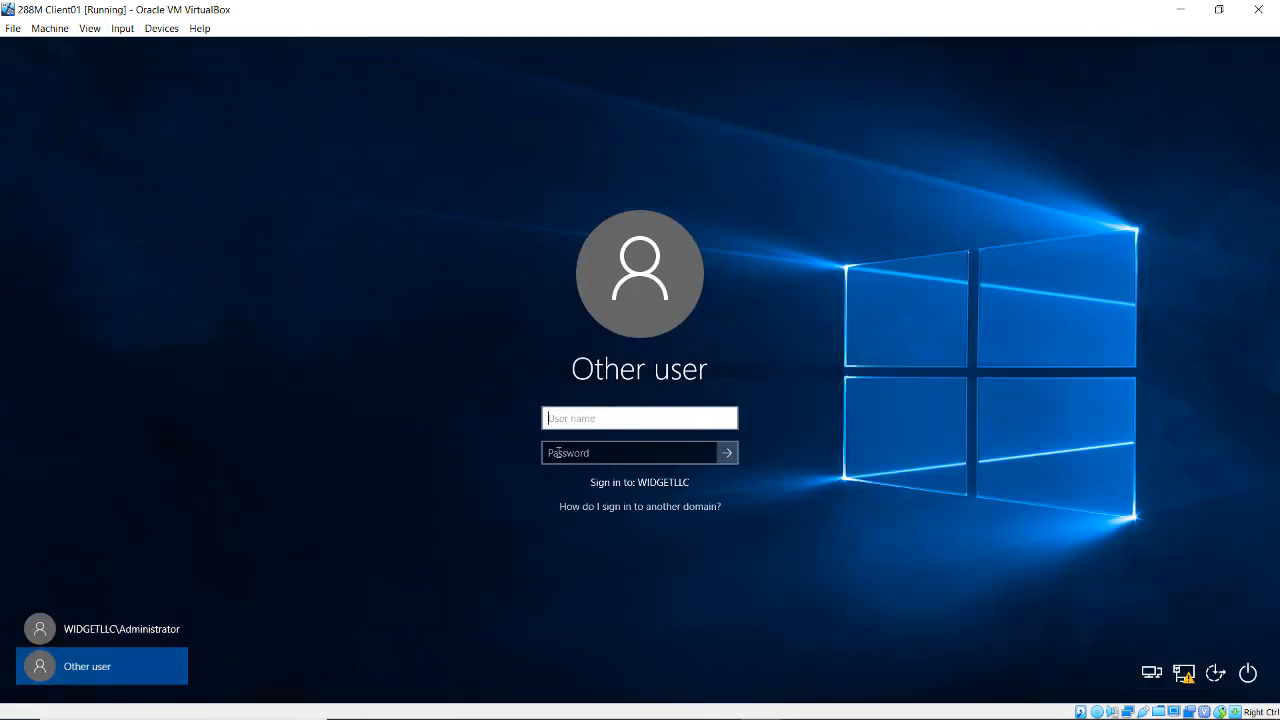
pyautogui.write('widgetllc\\rms1')
pyautogui.press('Tab')
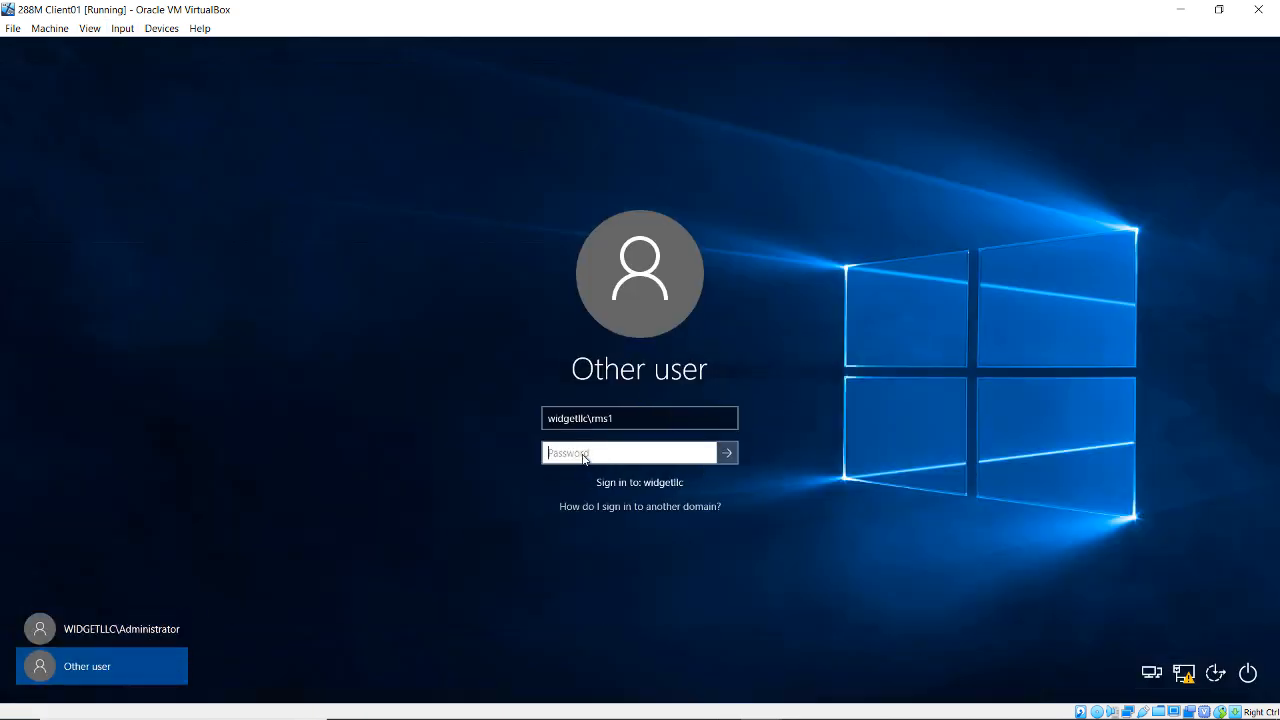
pyautogui.write('•••••••••')
pyautogui.press('Return')
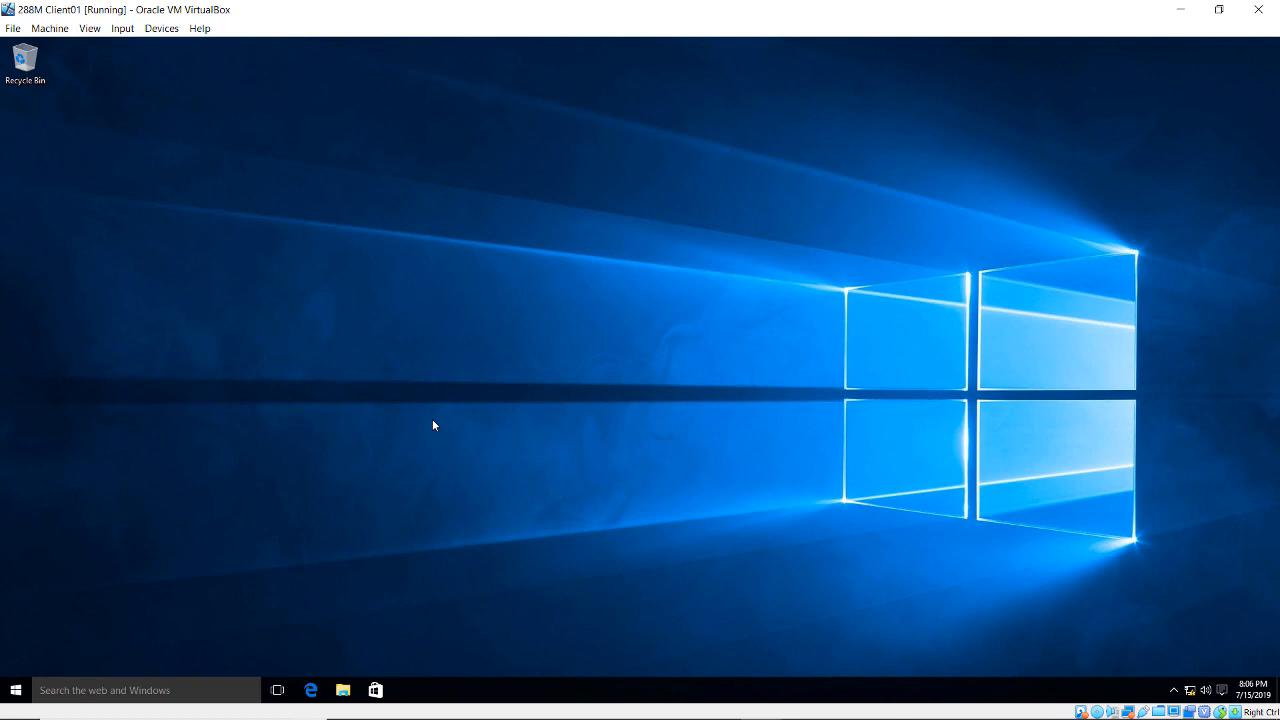
# - Search for 'control panel' and open Control Panel
pyautogui.click(148, 690)
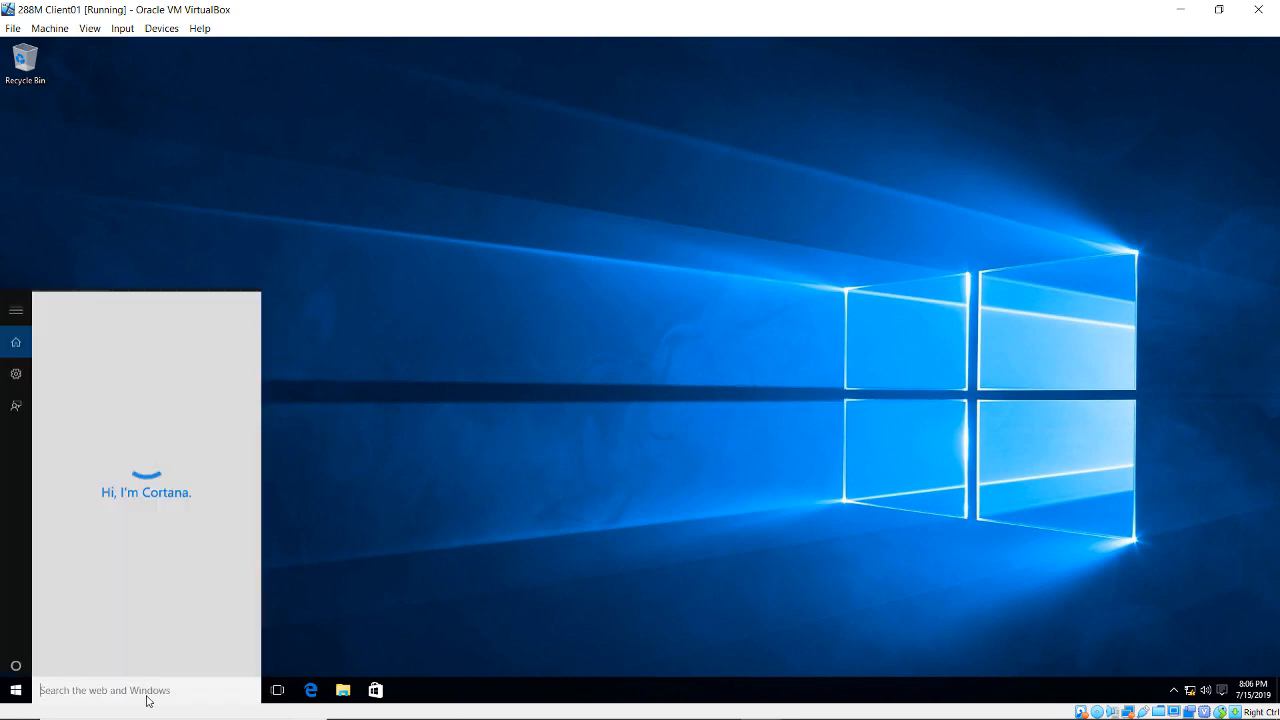
pyautogui.write('control panel')
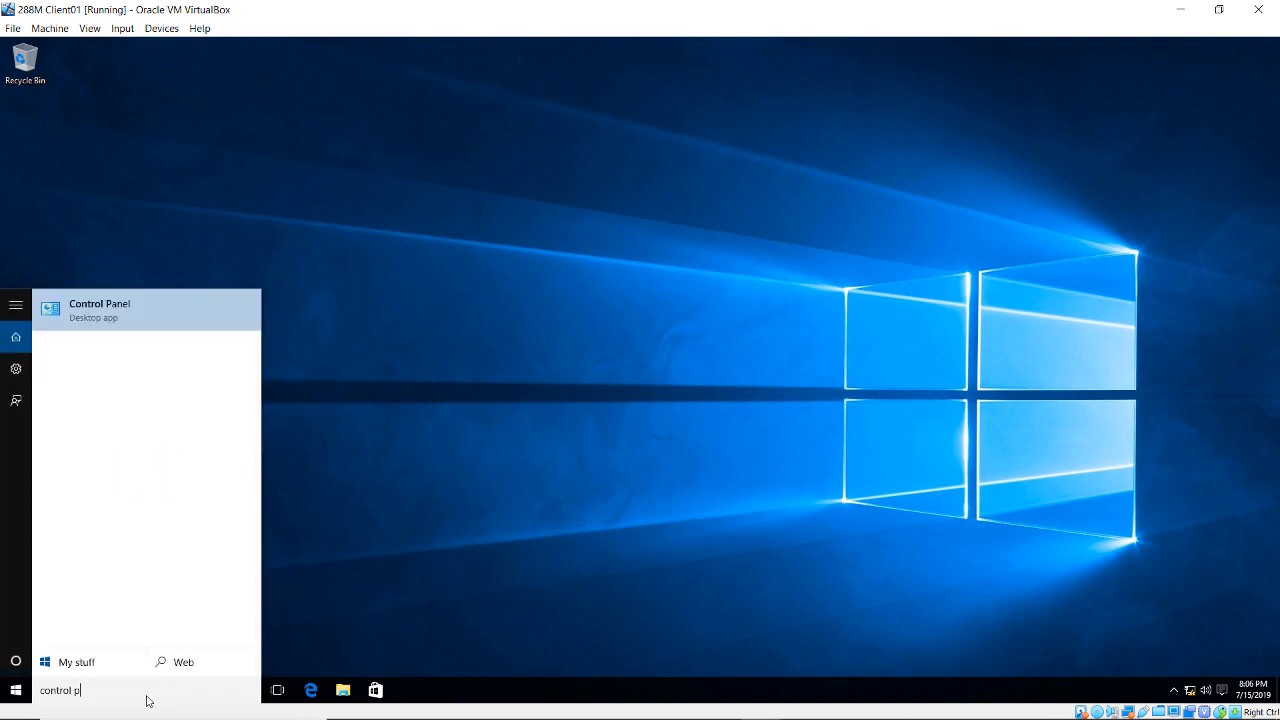
pyautogui.click(194, 303)
# - Maximize Control Panel and show all items as large icons
pyautogui.doubleClick(766, 161)
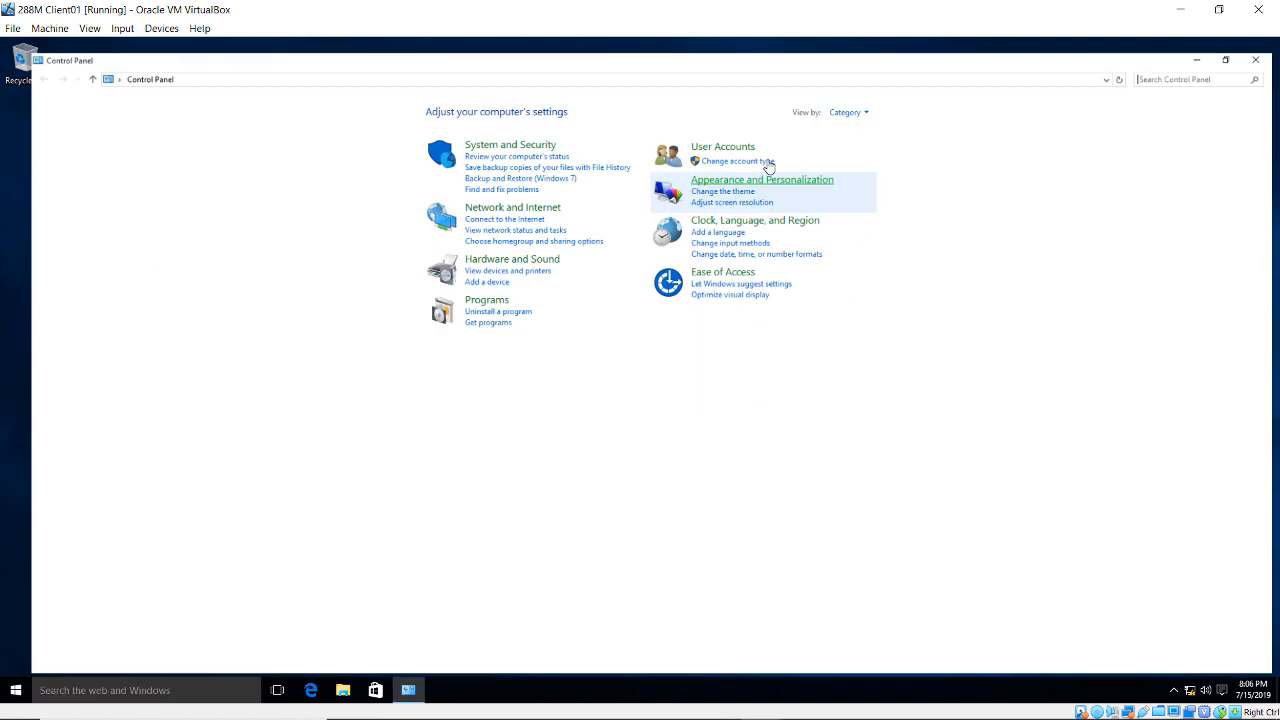
pyautogui.click(843, 98)
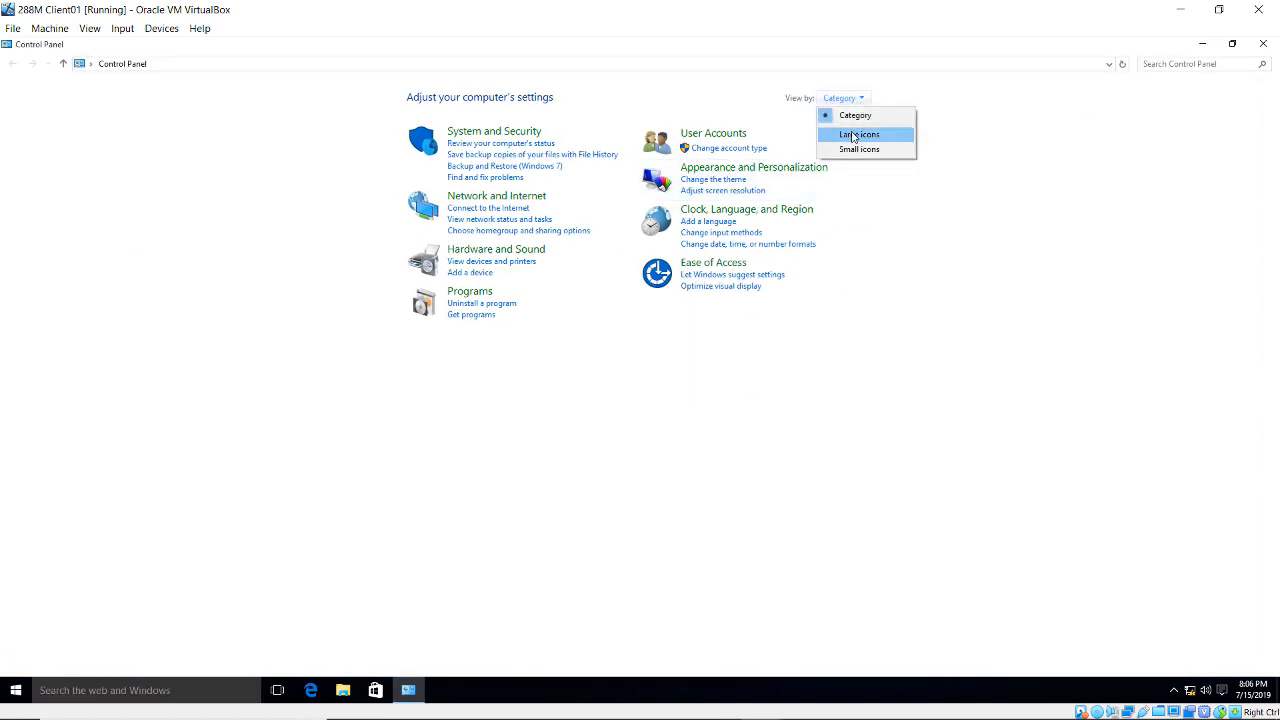
pyautogui.click(857, 131)
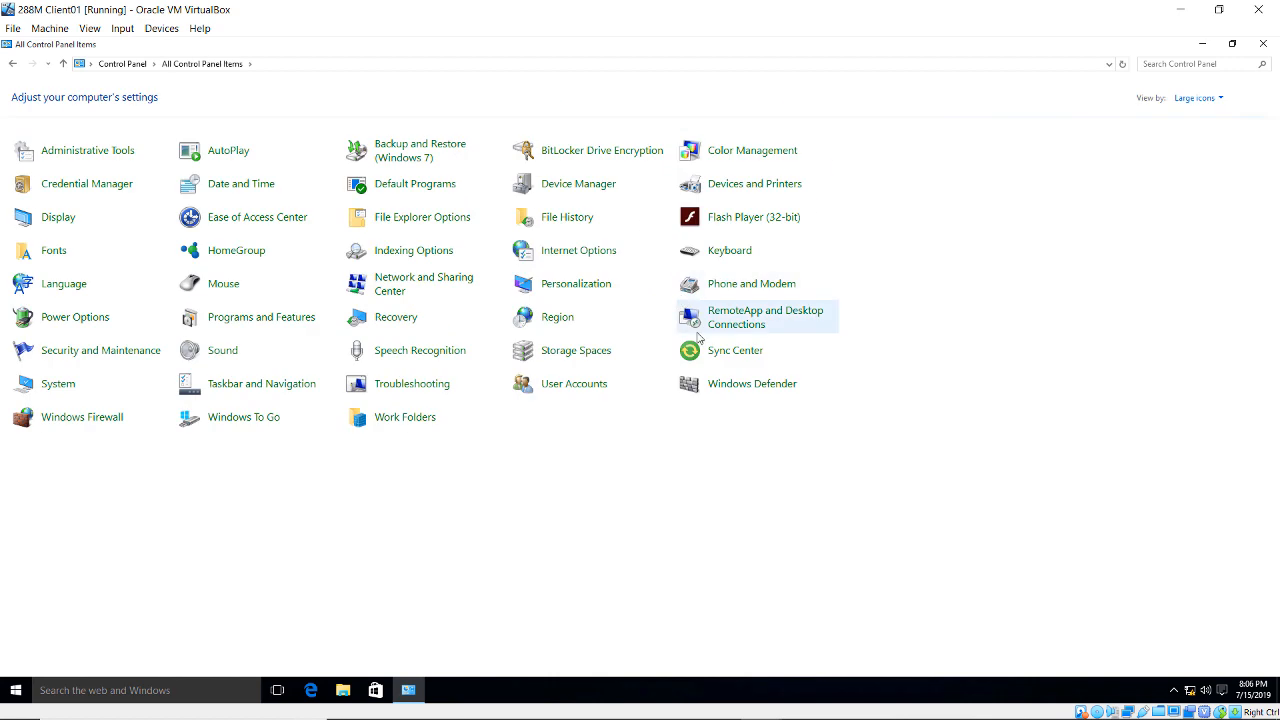
pyautogui.click(598, 264)
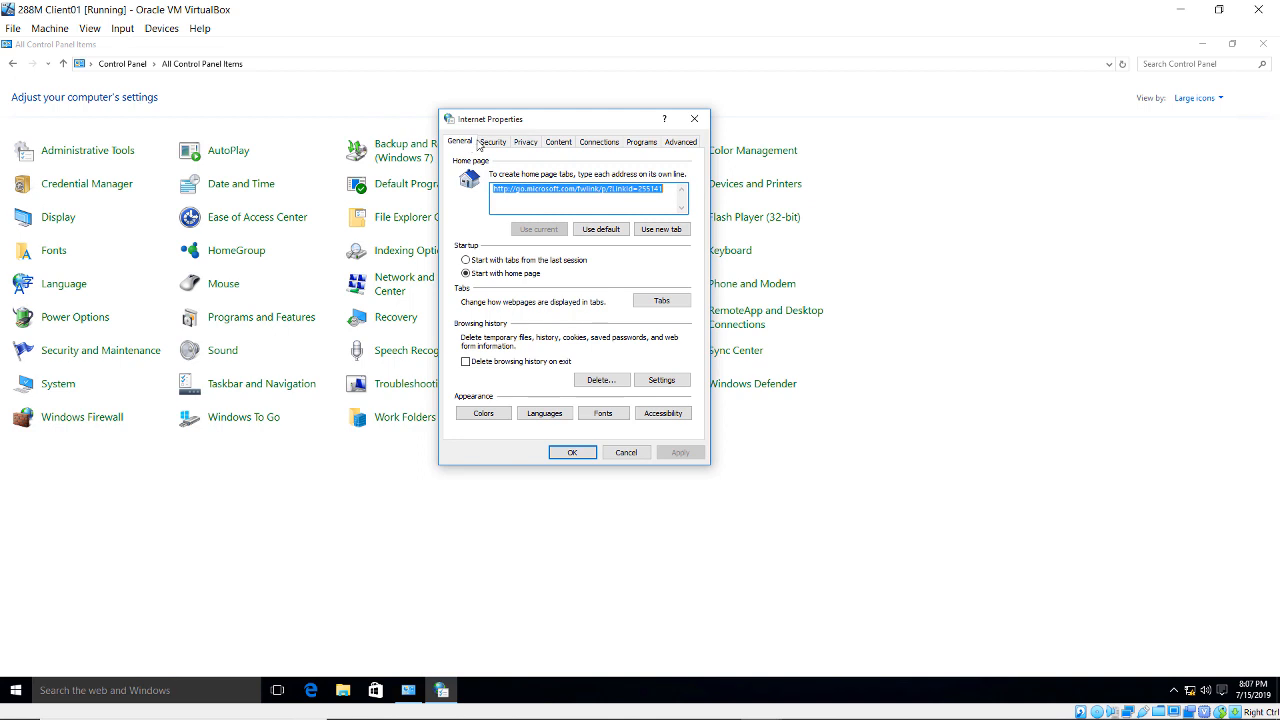
pyautogui.click(493, 142)
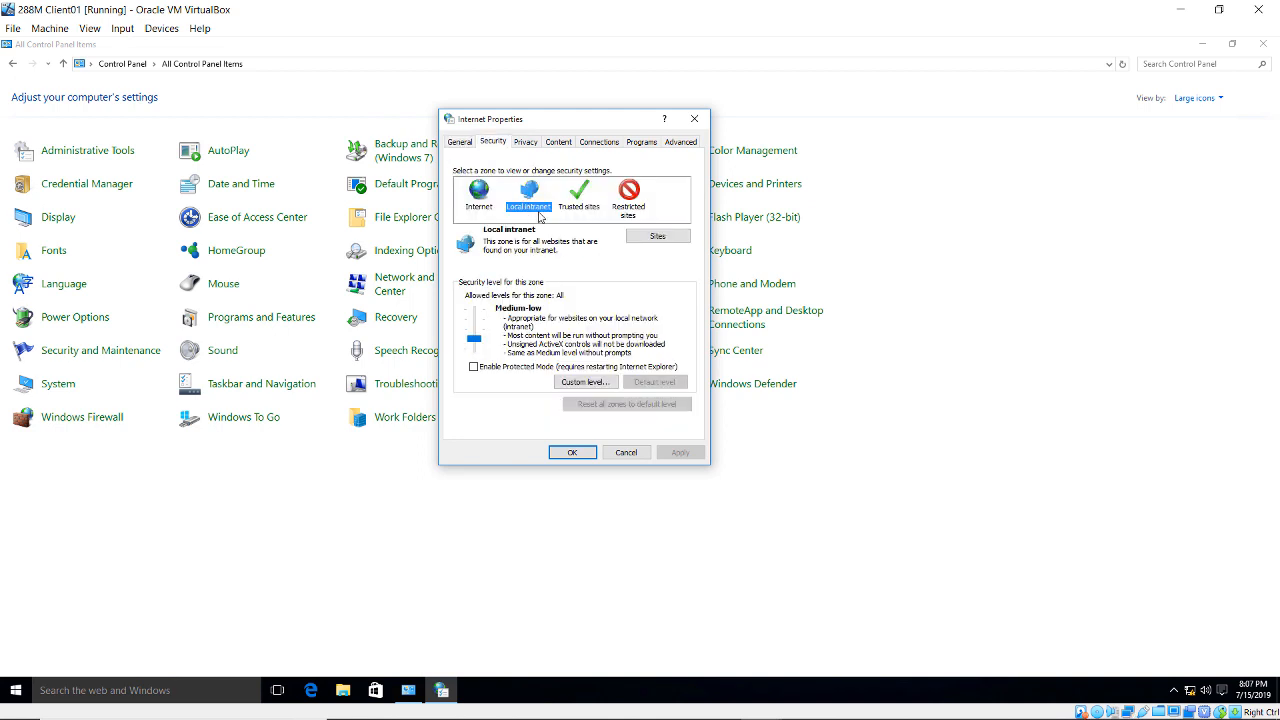
pyautogui.click(641, 240)
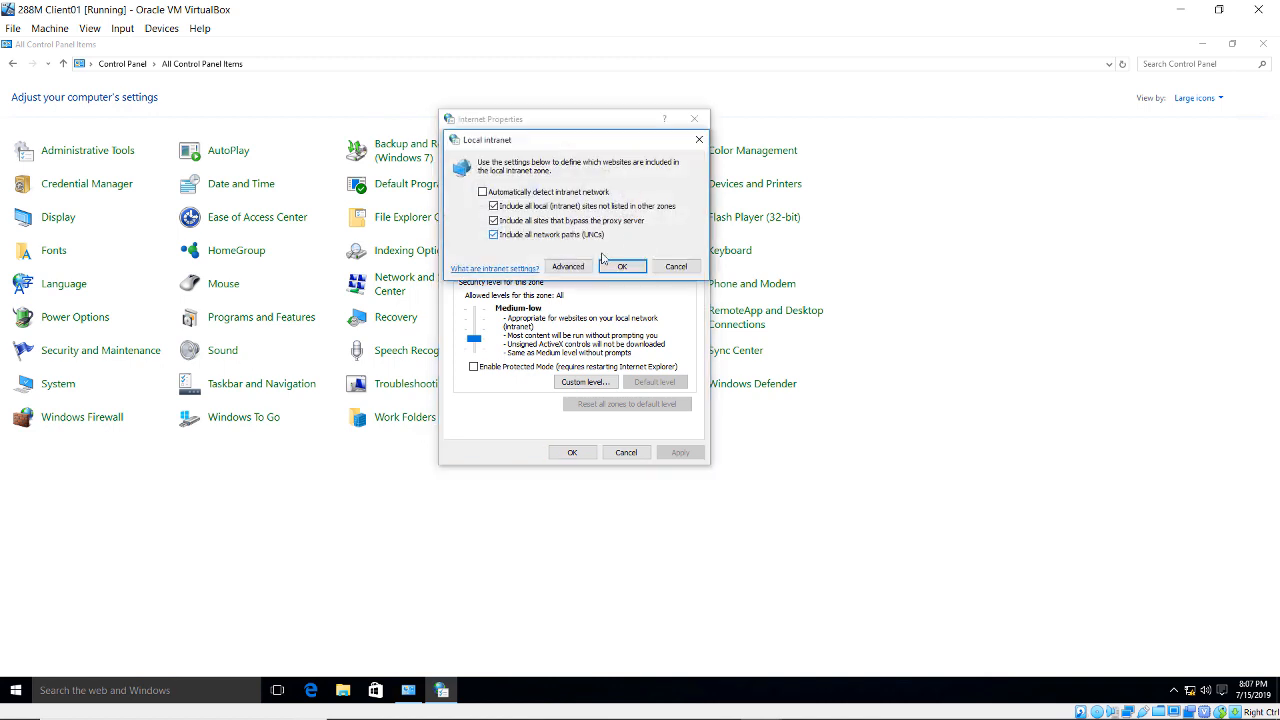
pyautogui.click(568, 266)
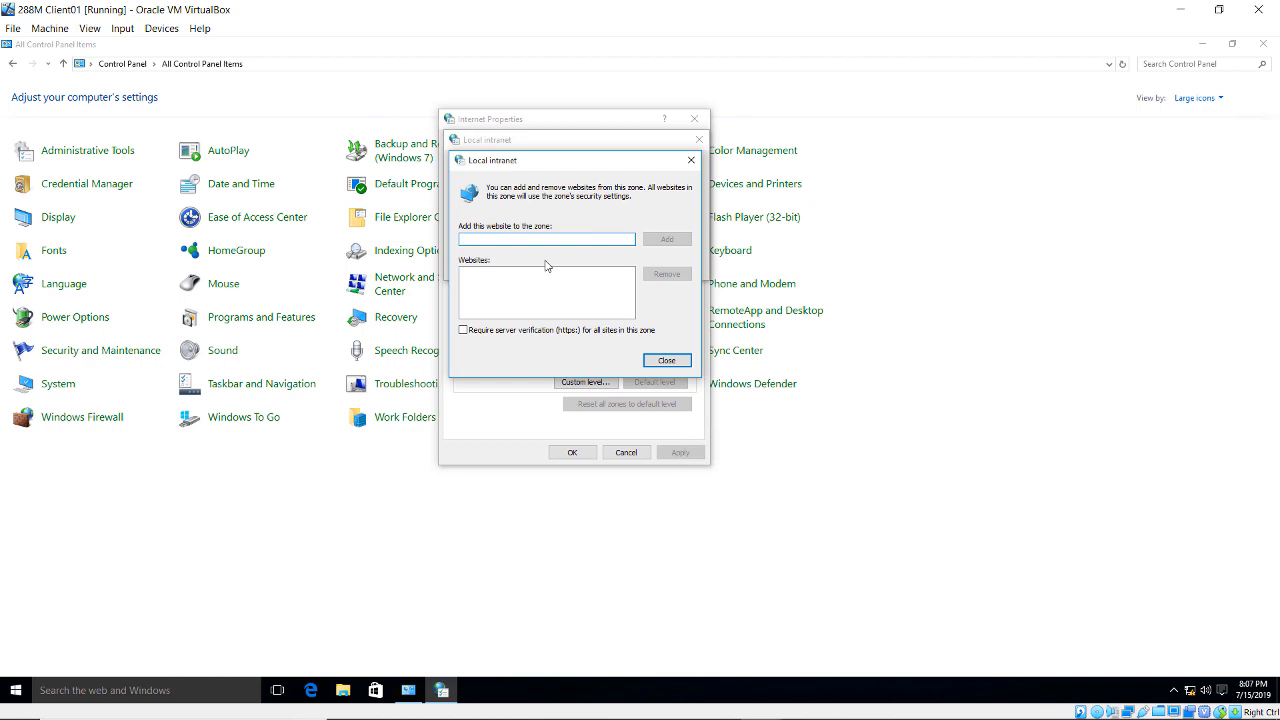
pyautogui.write('h')
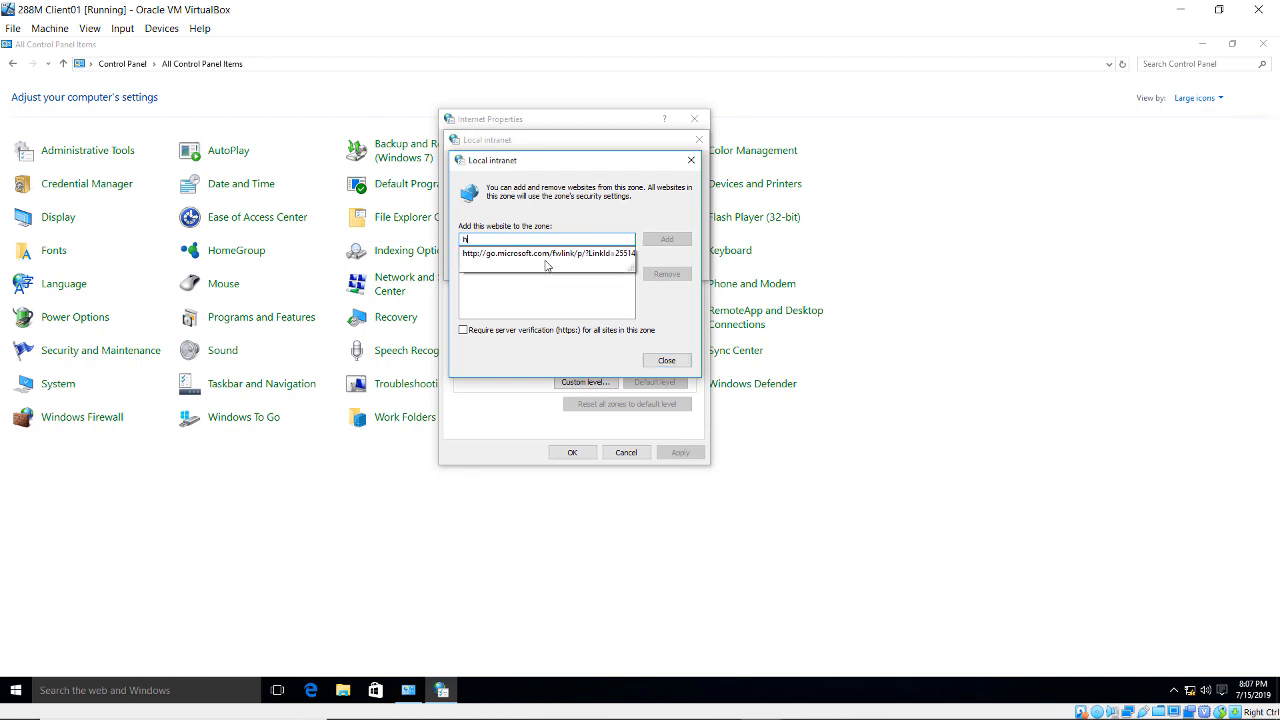
pyautogui.write('ttp://dc01.wi')
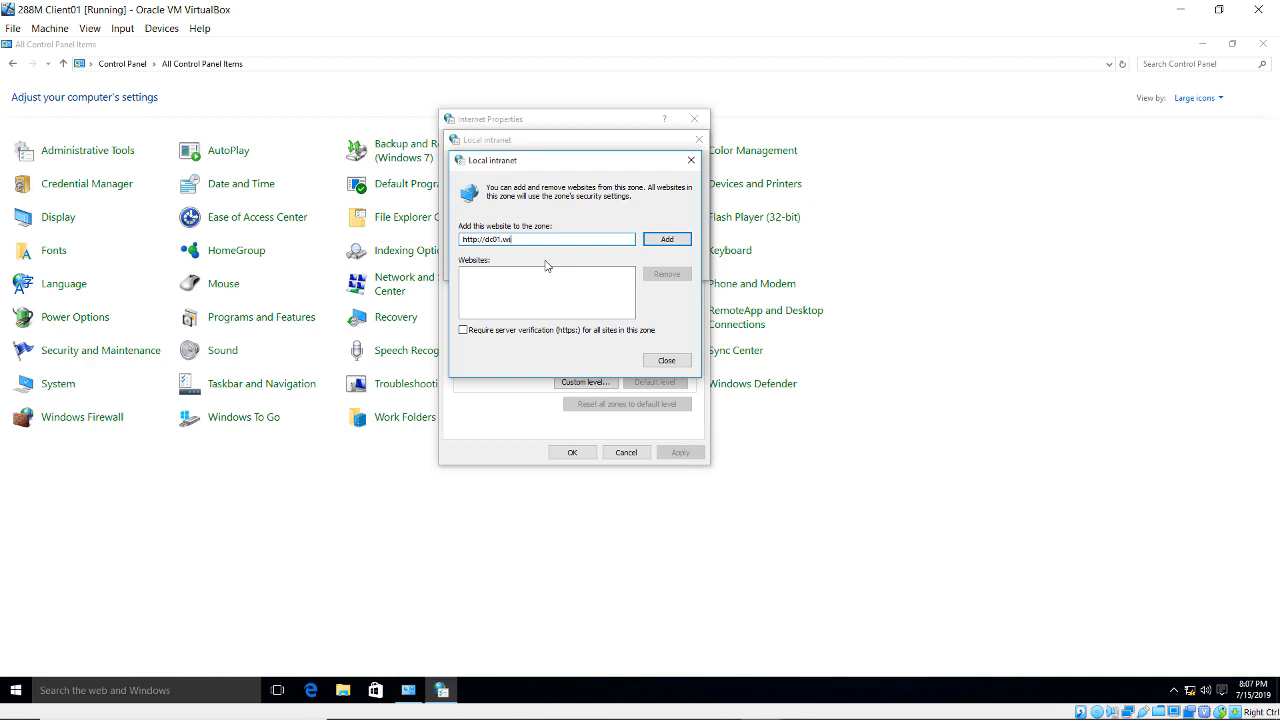
pyautogui.write('dgetllc.interna')
pyautogui.click(690, 239)
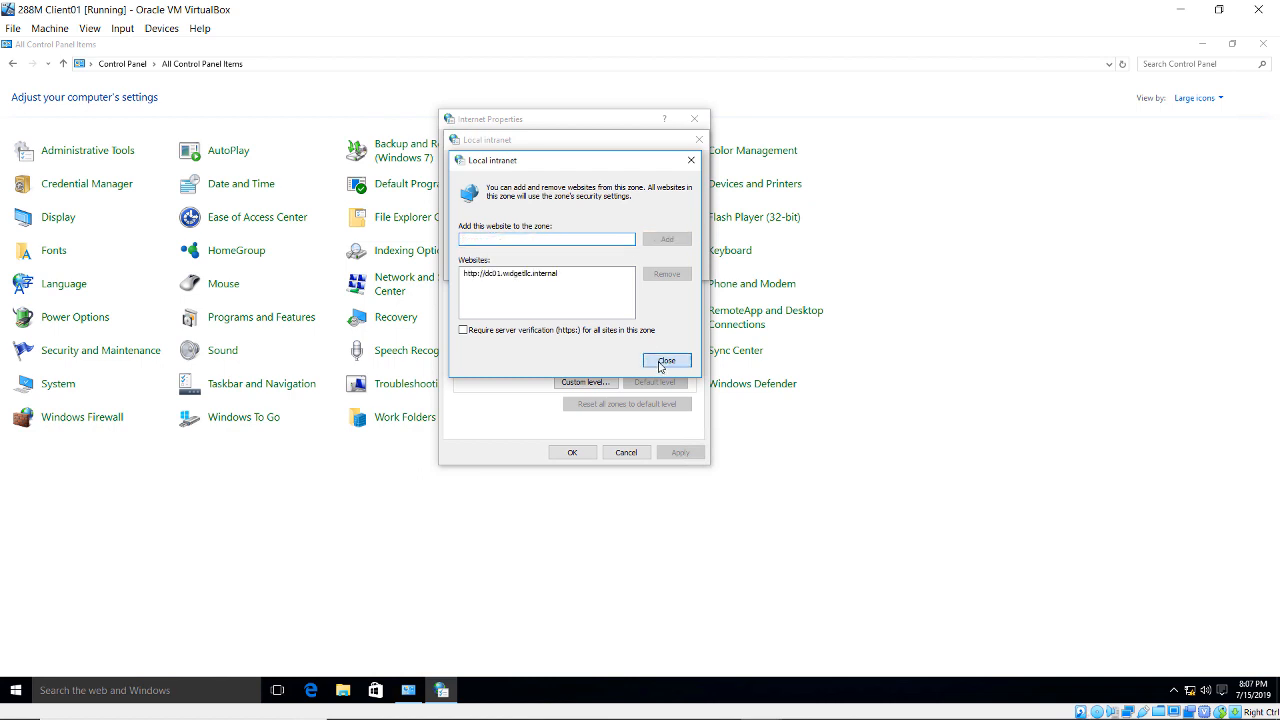
pyautogui.click(666, 361)
pyautogui.click(621, 267)
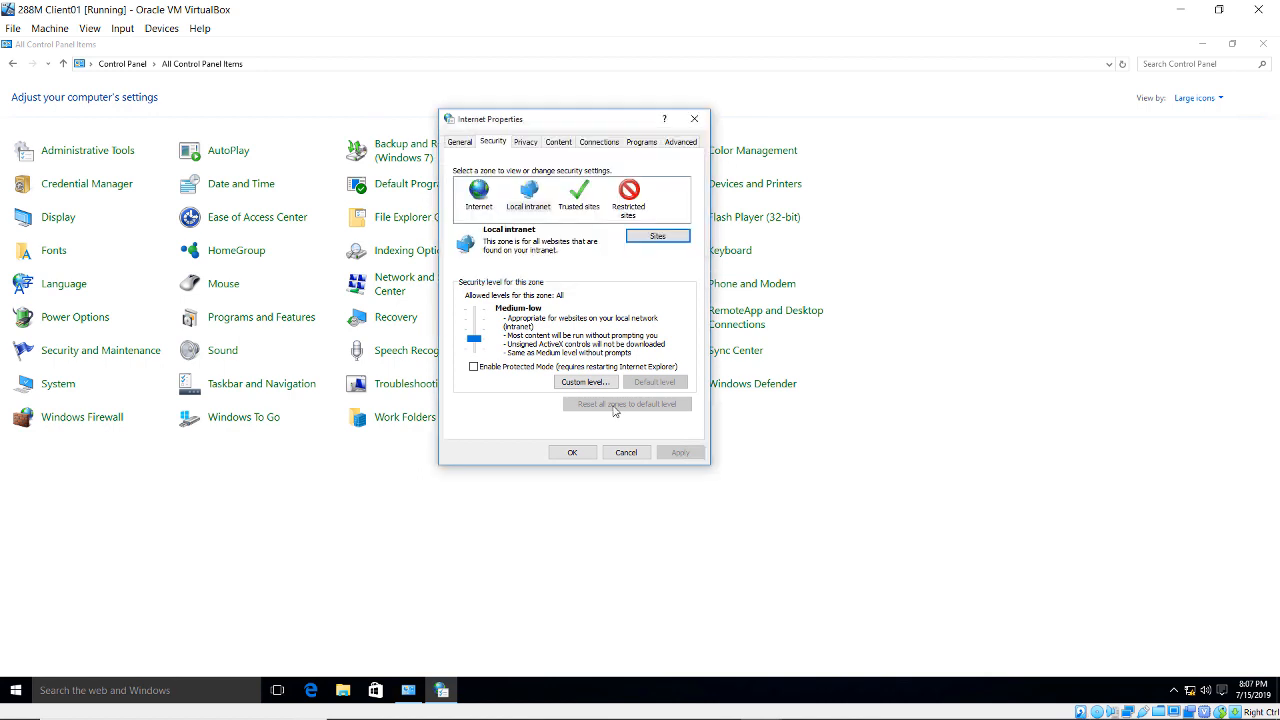
pyautogui.click(587, 450)
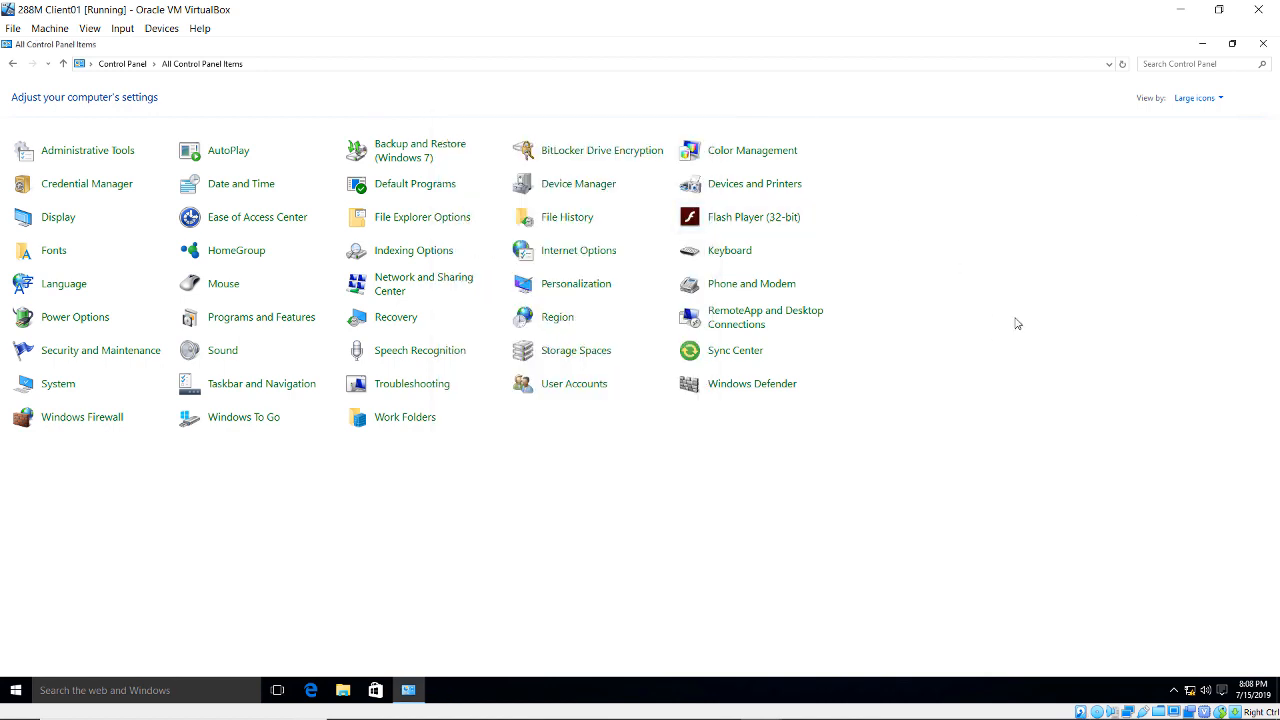
pyautogui.click(1256, 50)
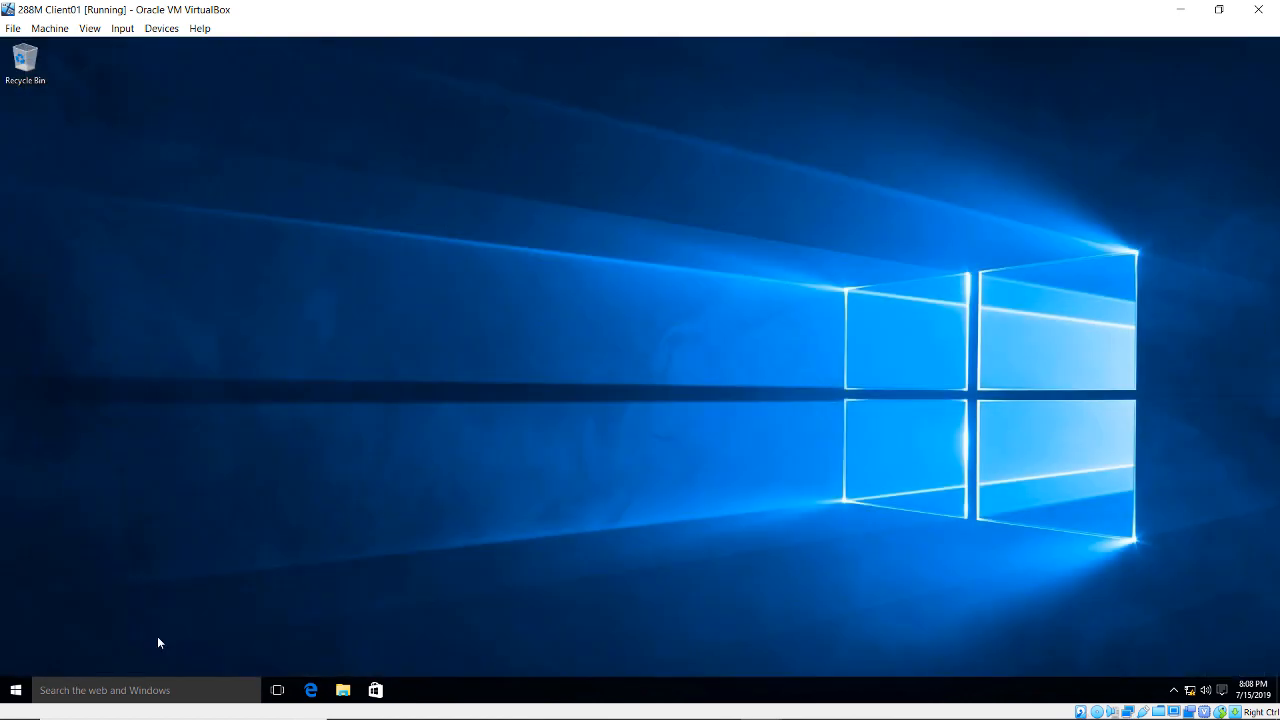
# - Launch Word 2016, postpone the update choice, and type Hello into a new blank document
pyautogui.click(15, 692)
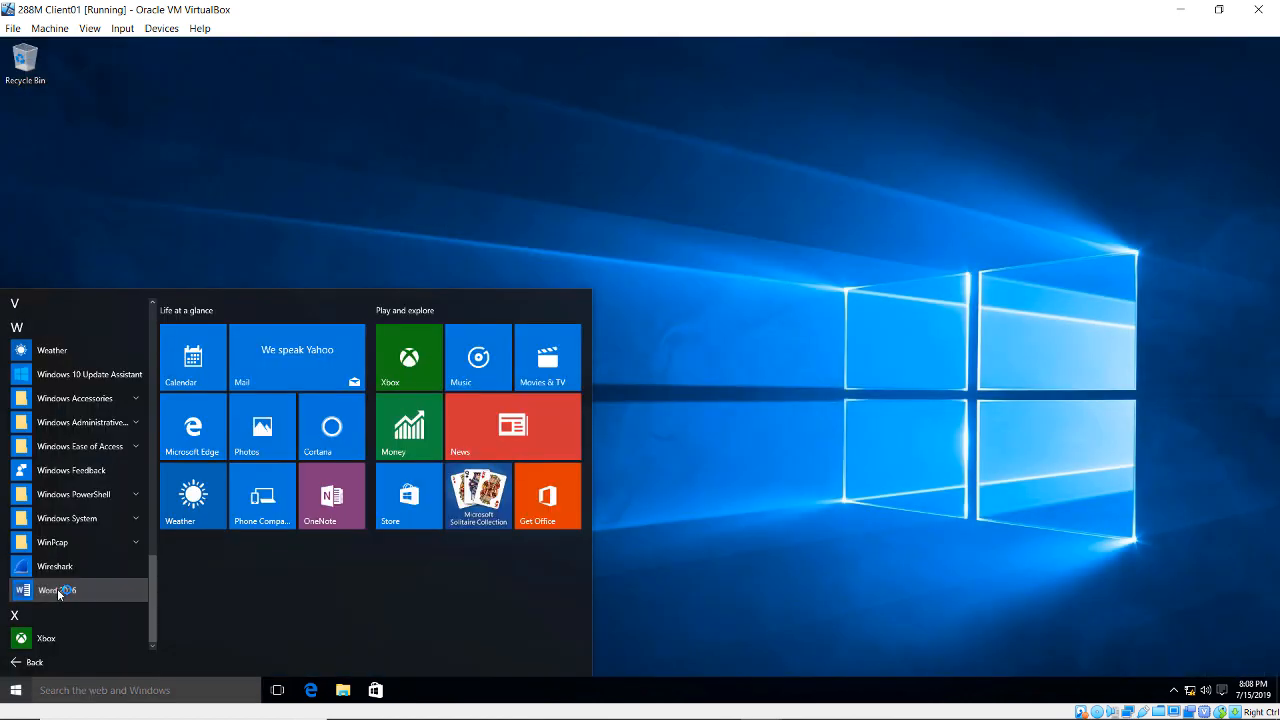
pyautogui.click(56, 590)
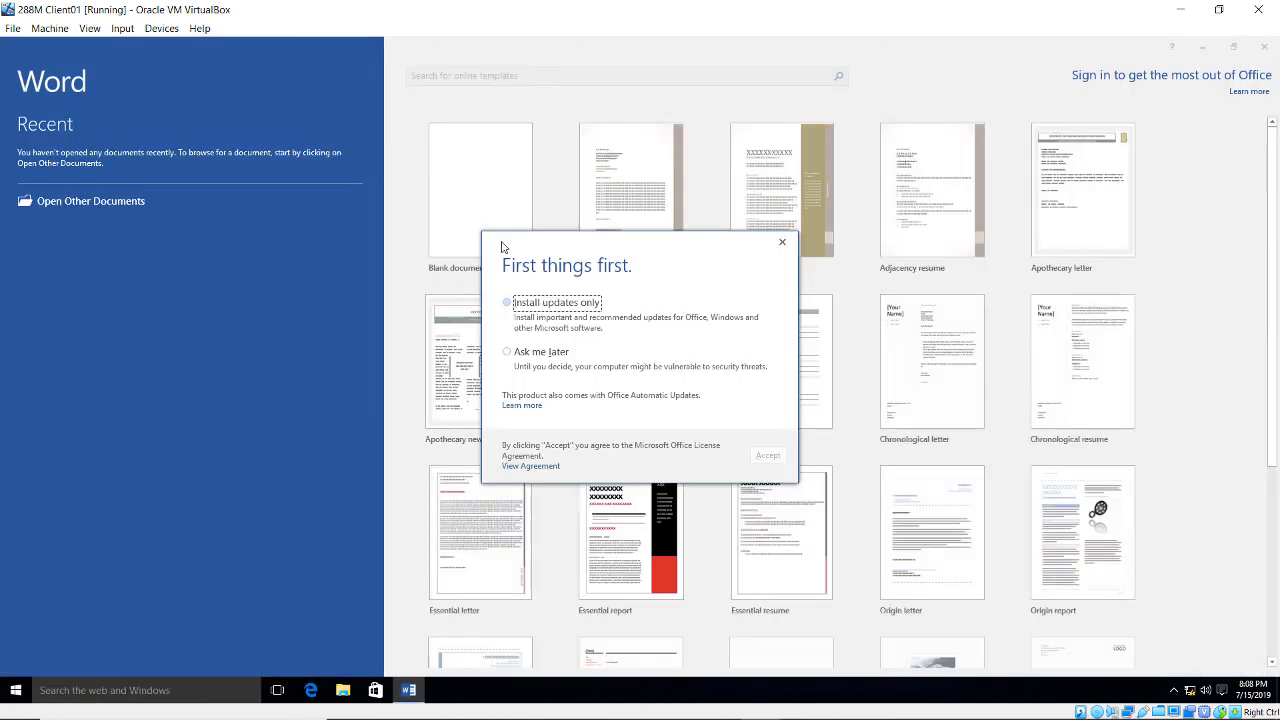
pyautogui.click(545, 350)
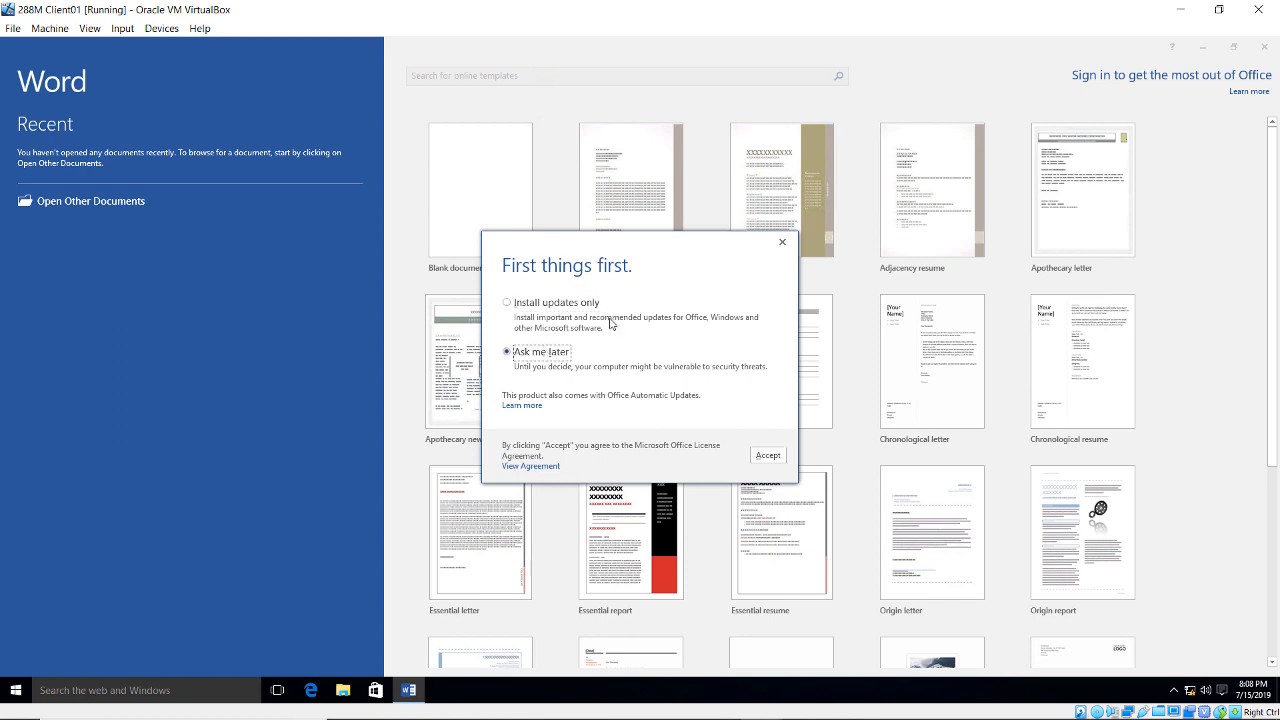
pyautogui.click(766, 456)
pyautogui.click(477, 206)
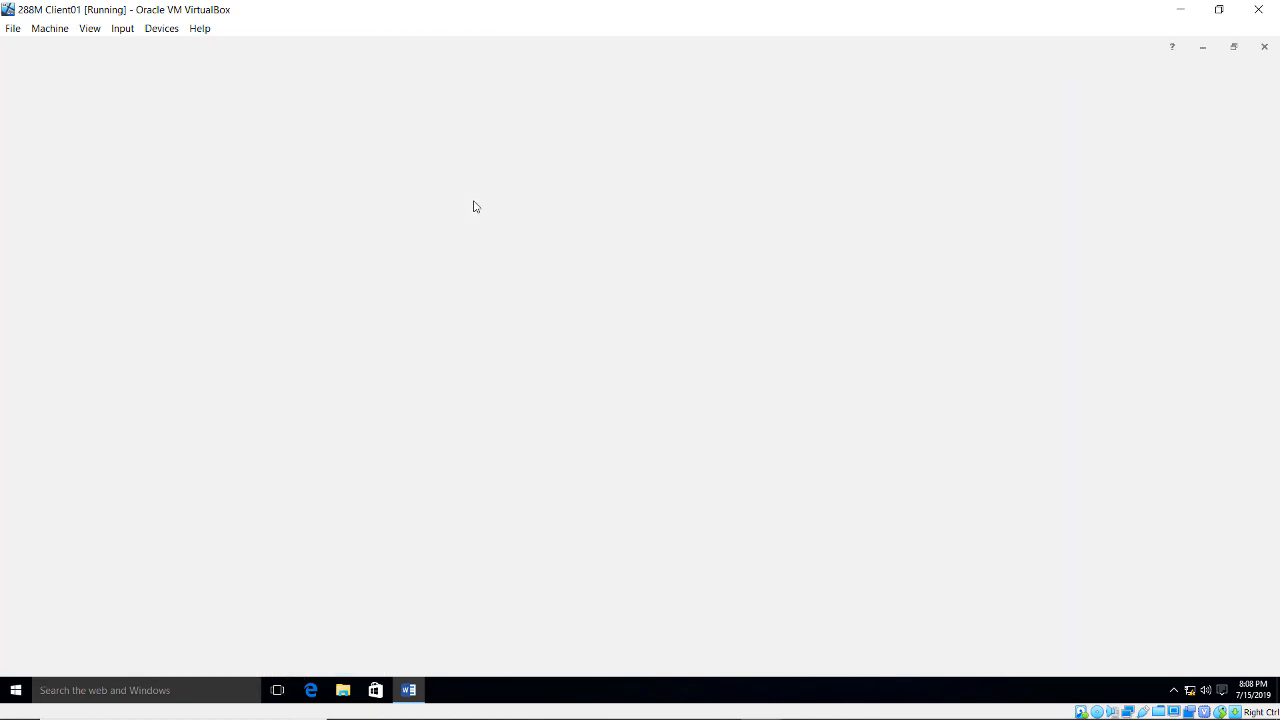
pyautogui.write('Hello World')
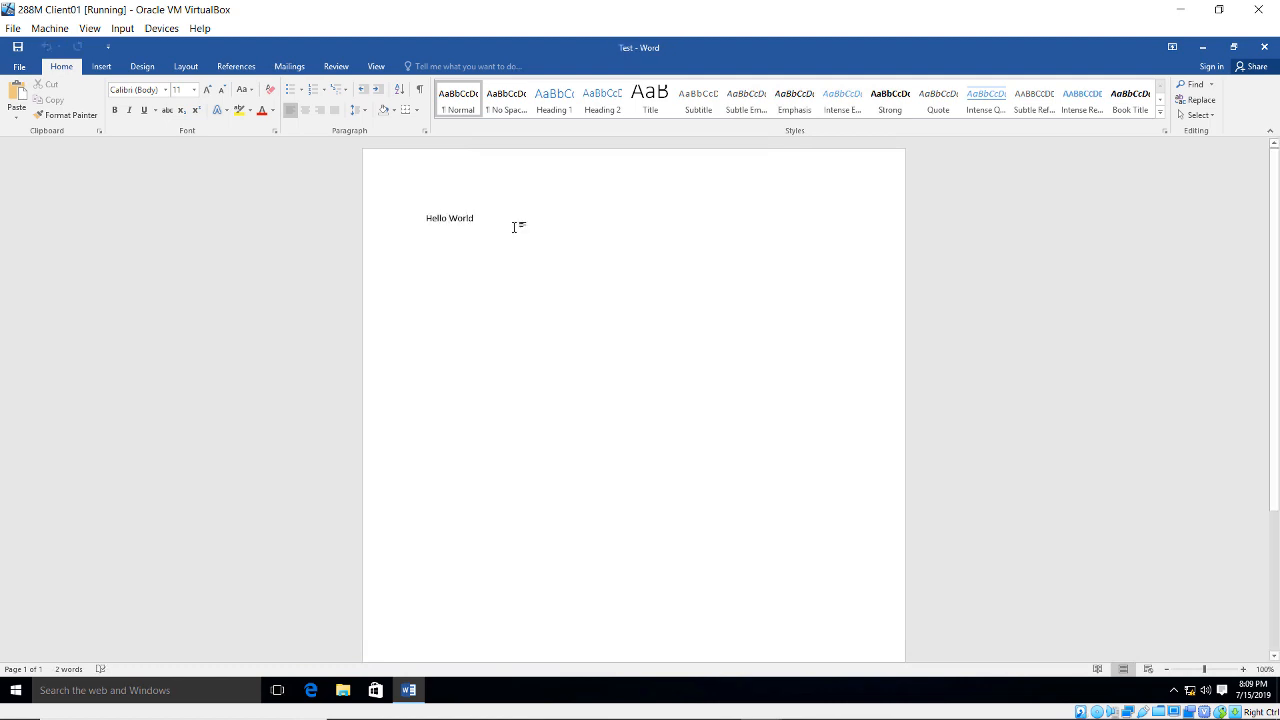
# - Connect to the Rights Management servers to retrieve templates under Restrict Access
pyautogui.click(20, 67)
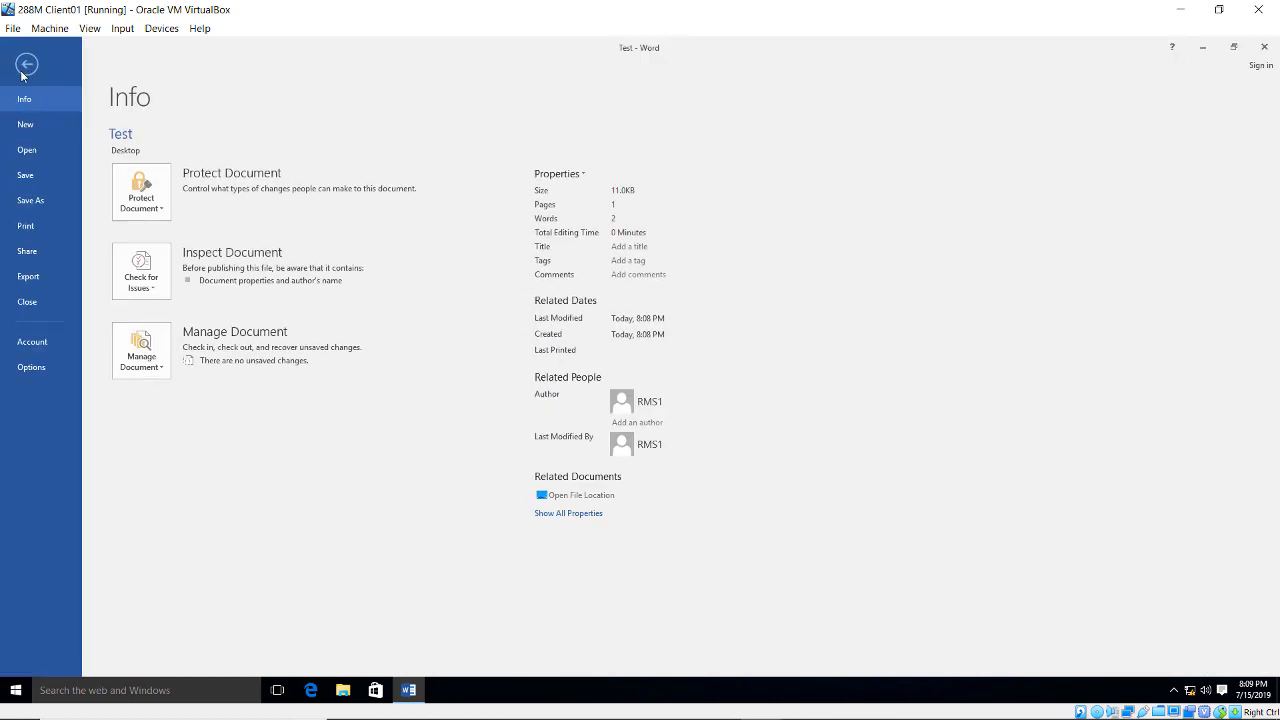
pyautogui.click(130, 191)
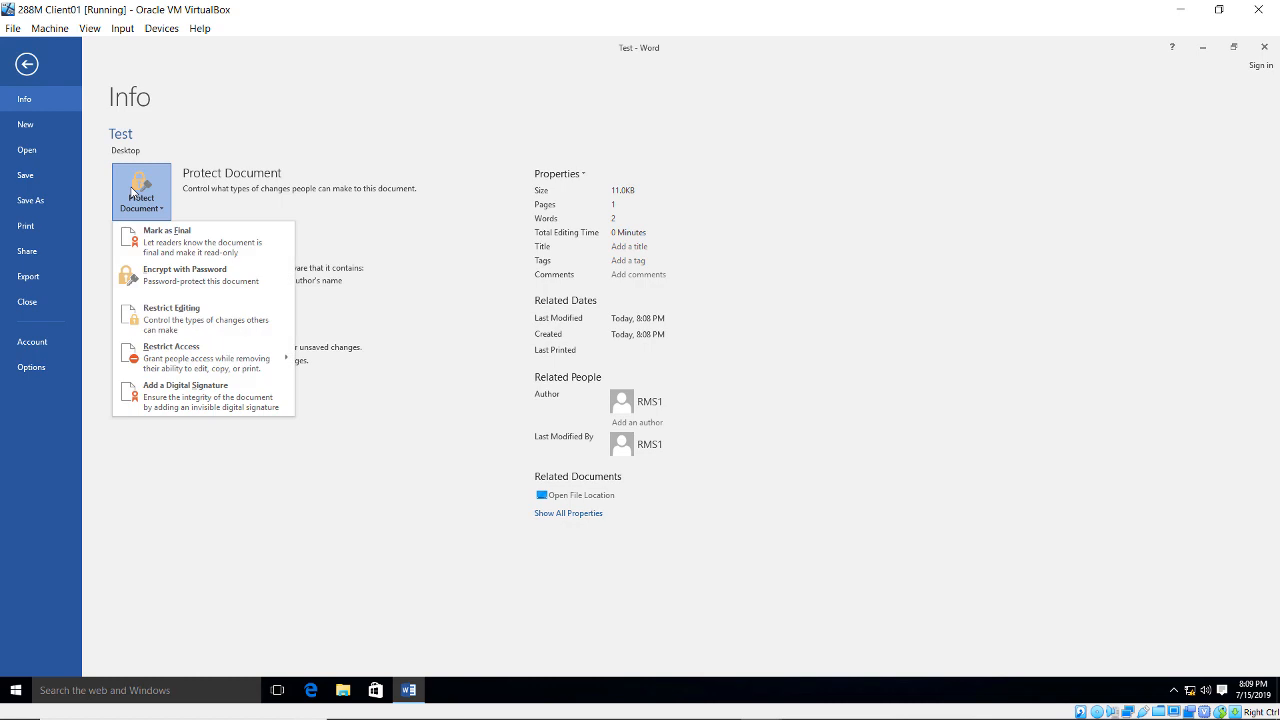
pyautogui.moveTo(221, 363)
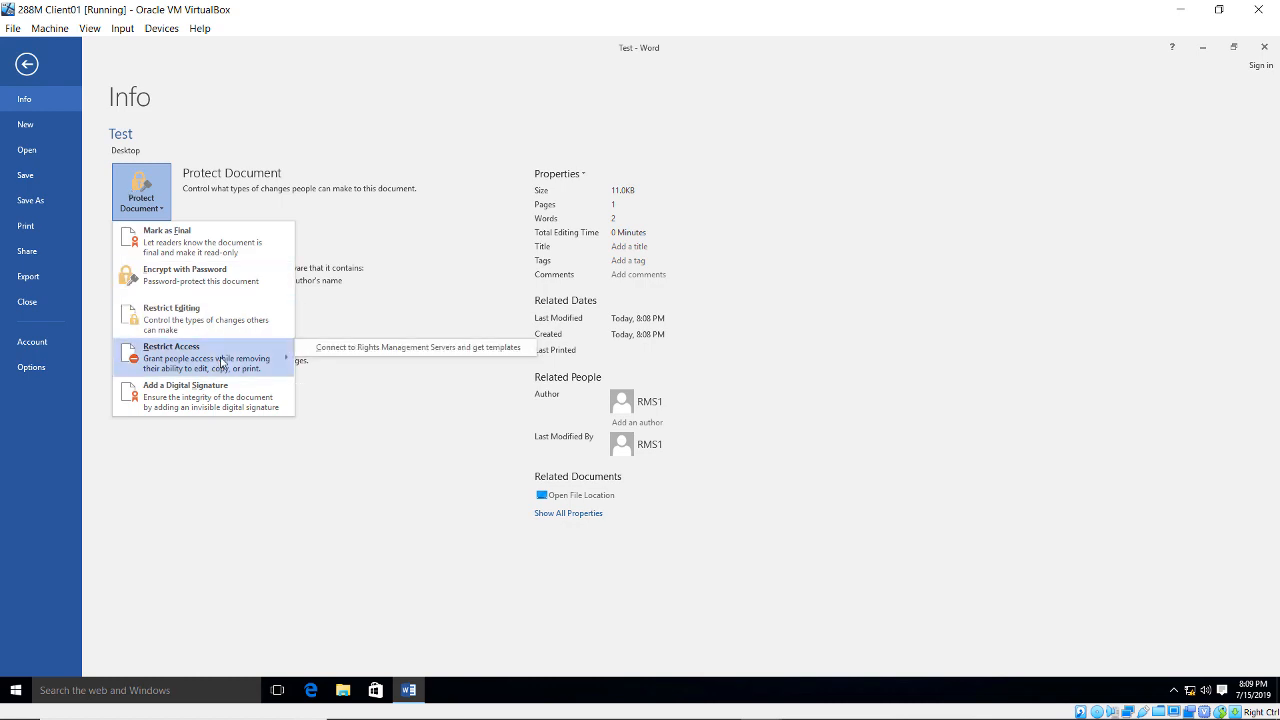
pyautogui.click(337, 348)
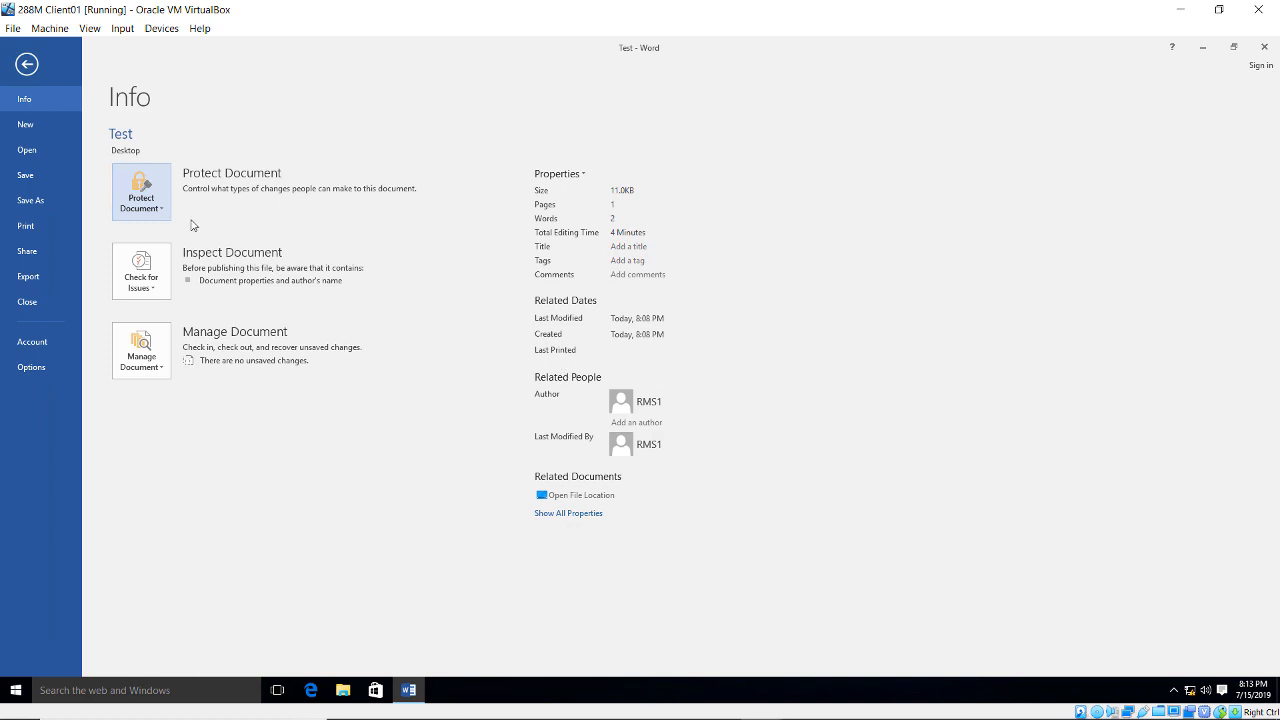
# - Restrict the document with the Test rights template
pyautogui.click(151, 210)
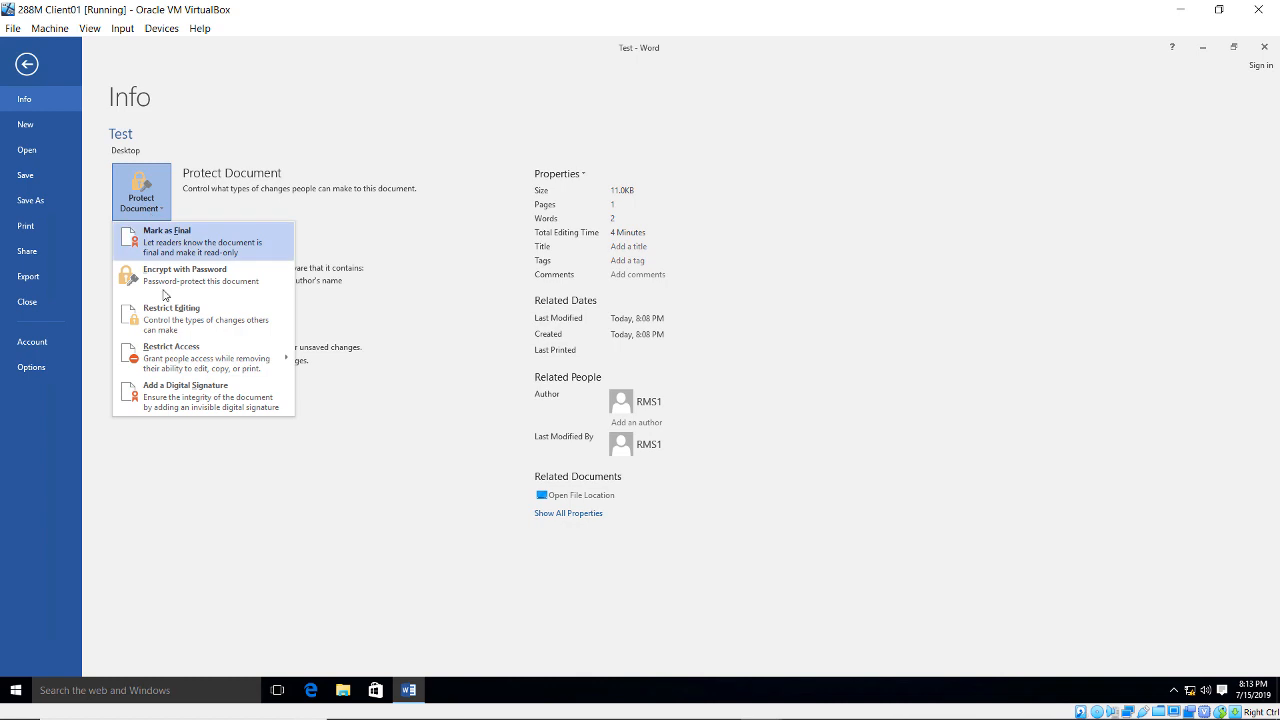
pyautogui.moveTo(212, 365)
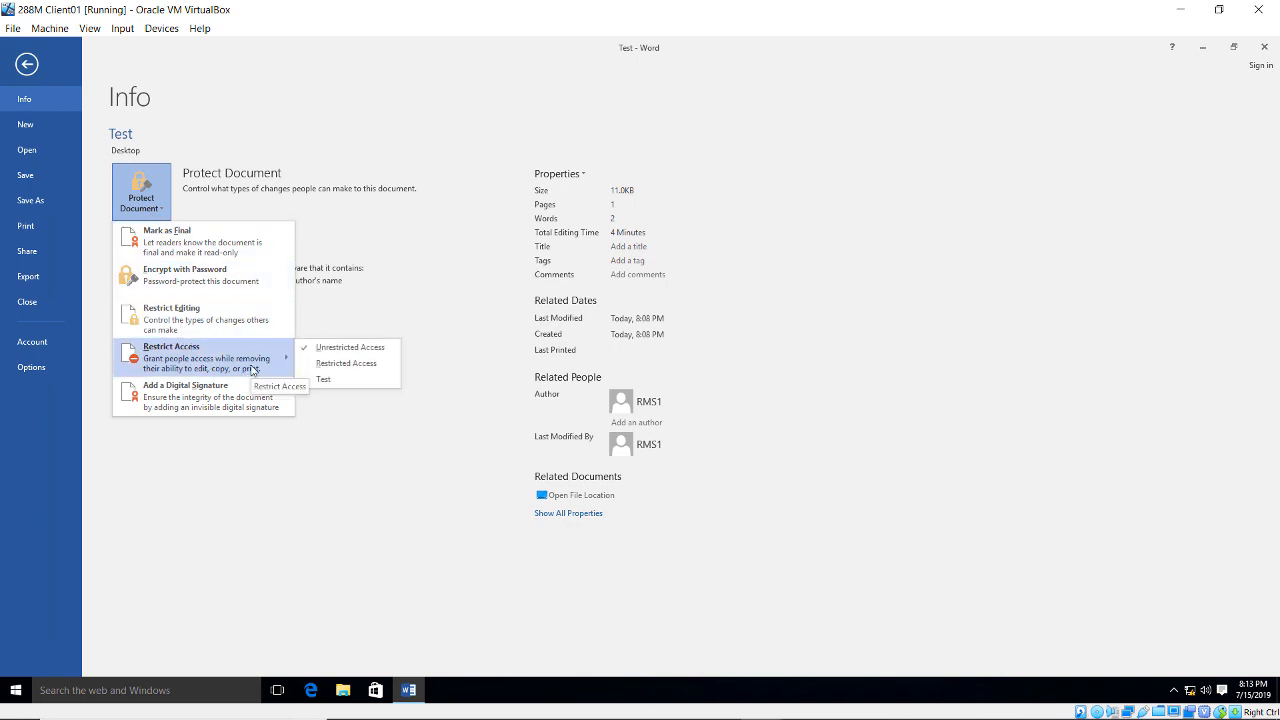
pyautogui.click(337, 387)
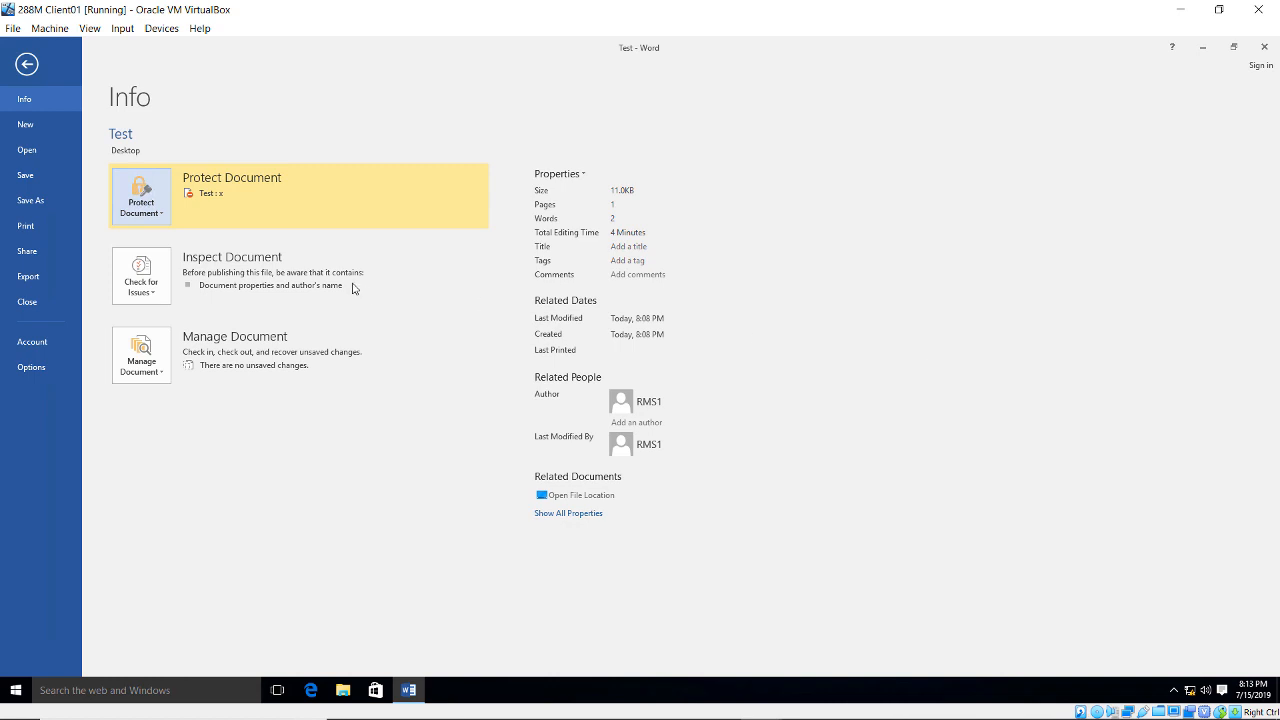
# - Save the document to the Desktop as Test Doc and review your permissions on it
pyautogui.click(37, 201)
pyautogui.click(368, 166)
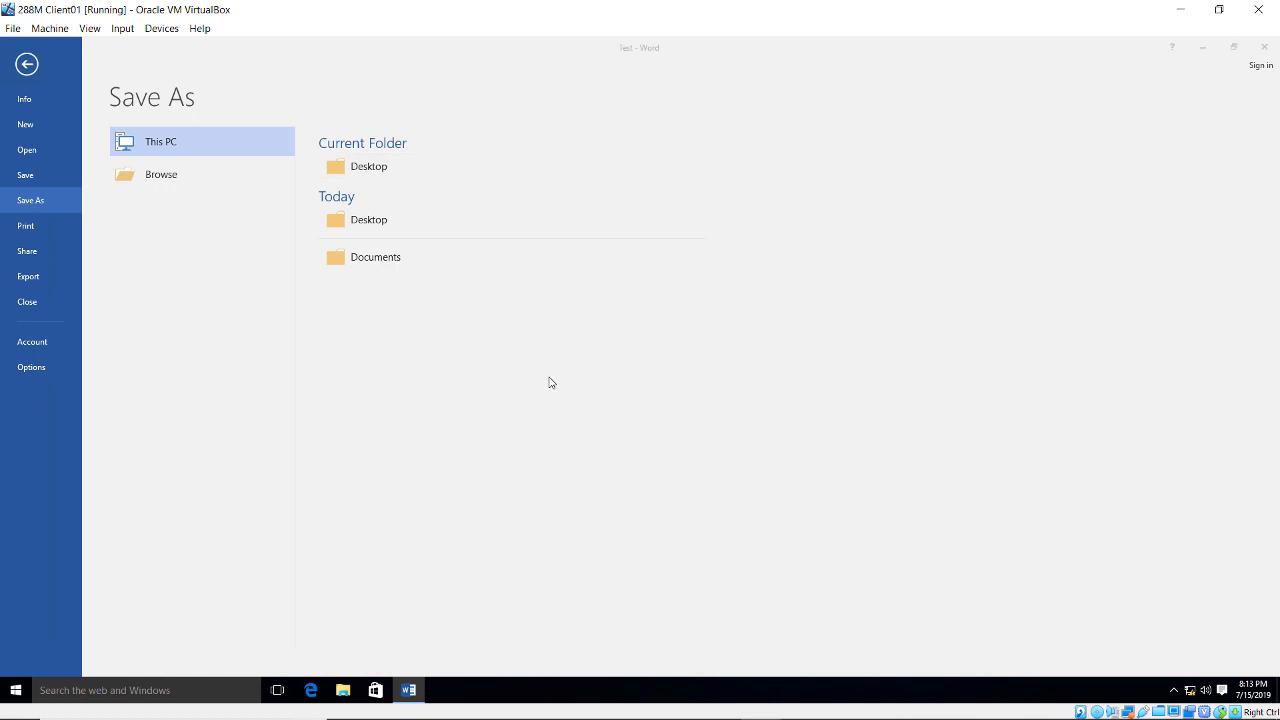
pyautogui.click(176, 278)
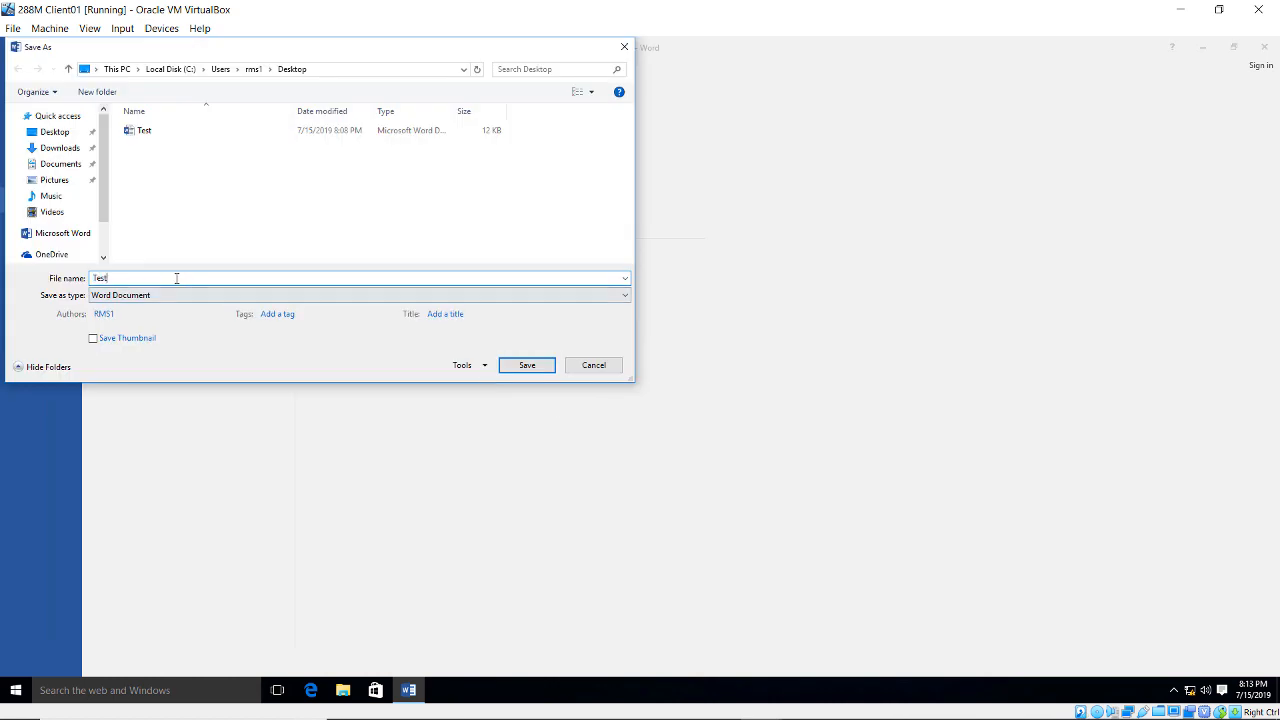
pyautogui.write('Doc')
pyautogui.click(515, 367)
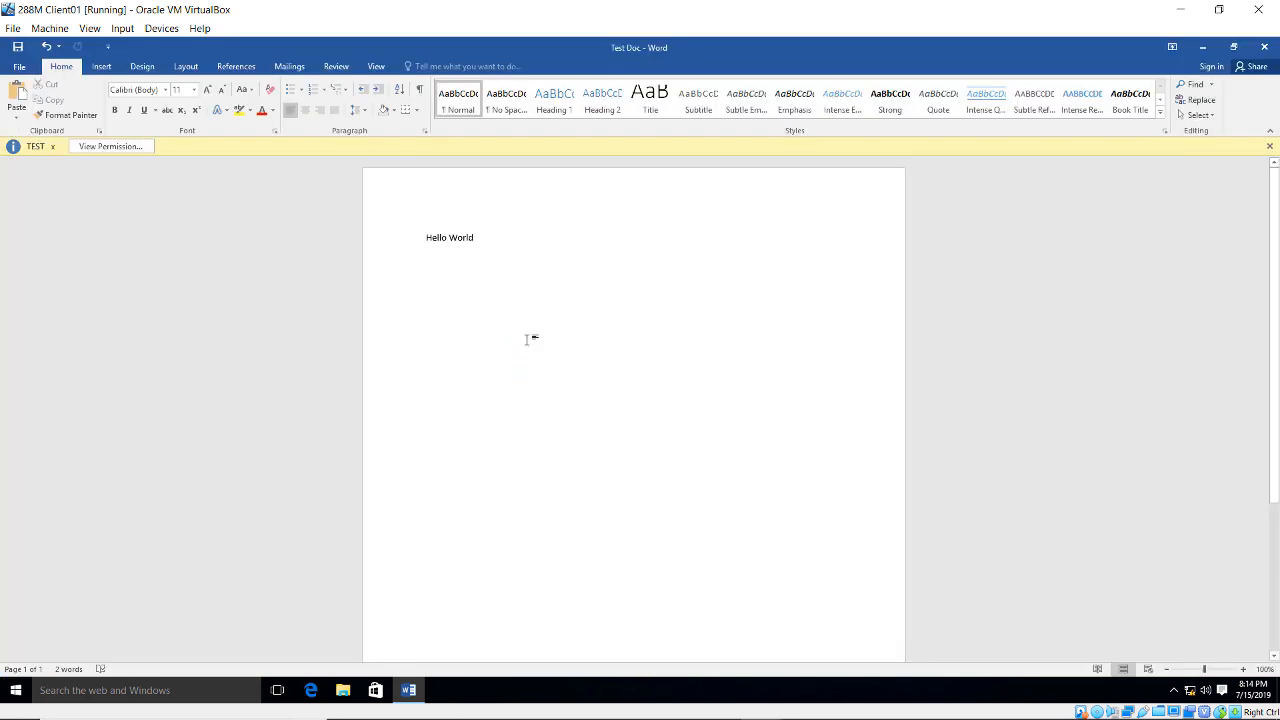
pyautogui.click(127, 151)
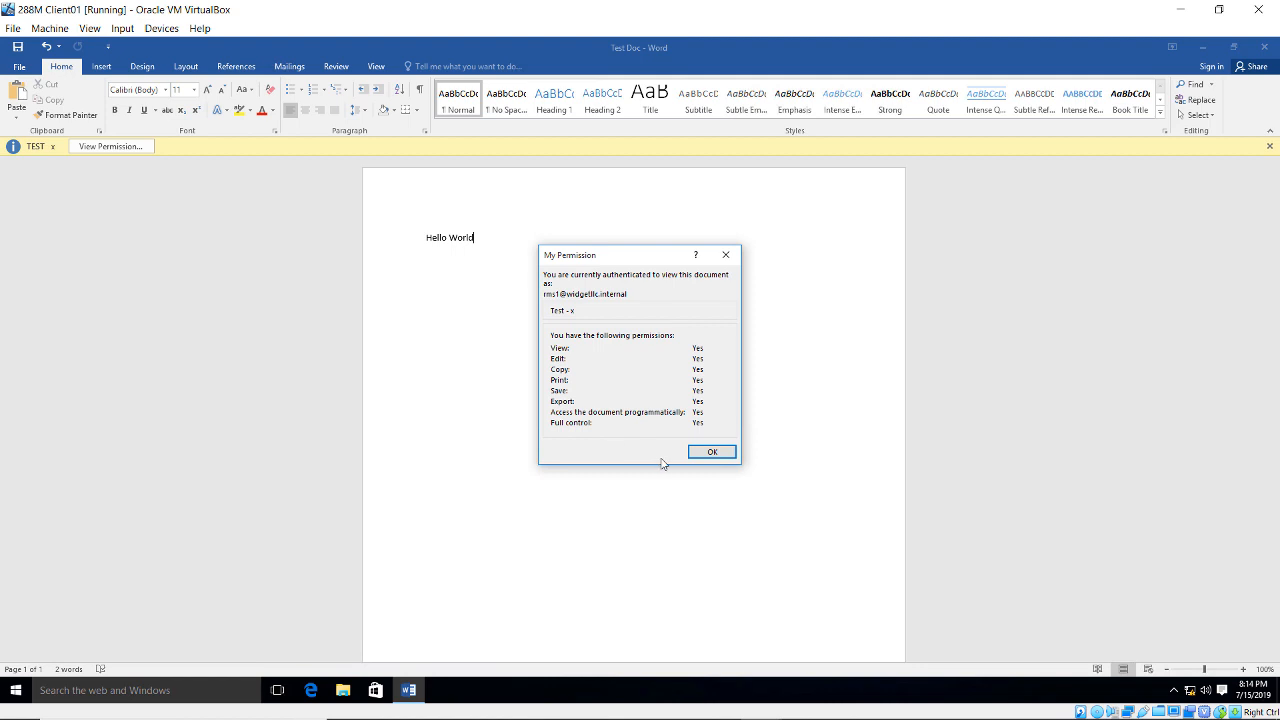
pyautogui.click(711, 452)
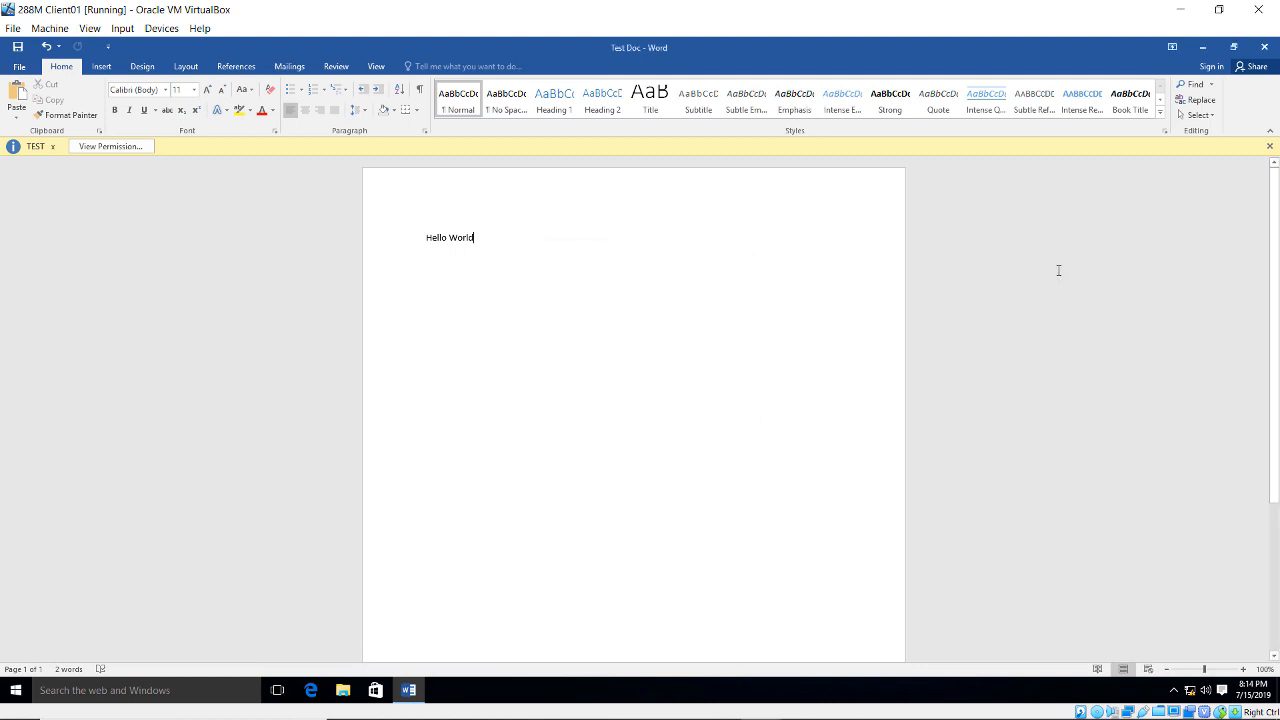
# - Close Word and copy the Test file into Local Disk (C:)
pyautogui.click(1265, 49)
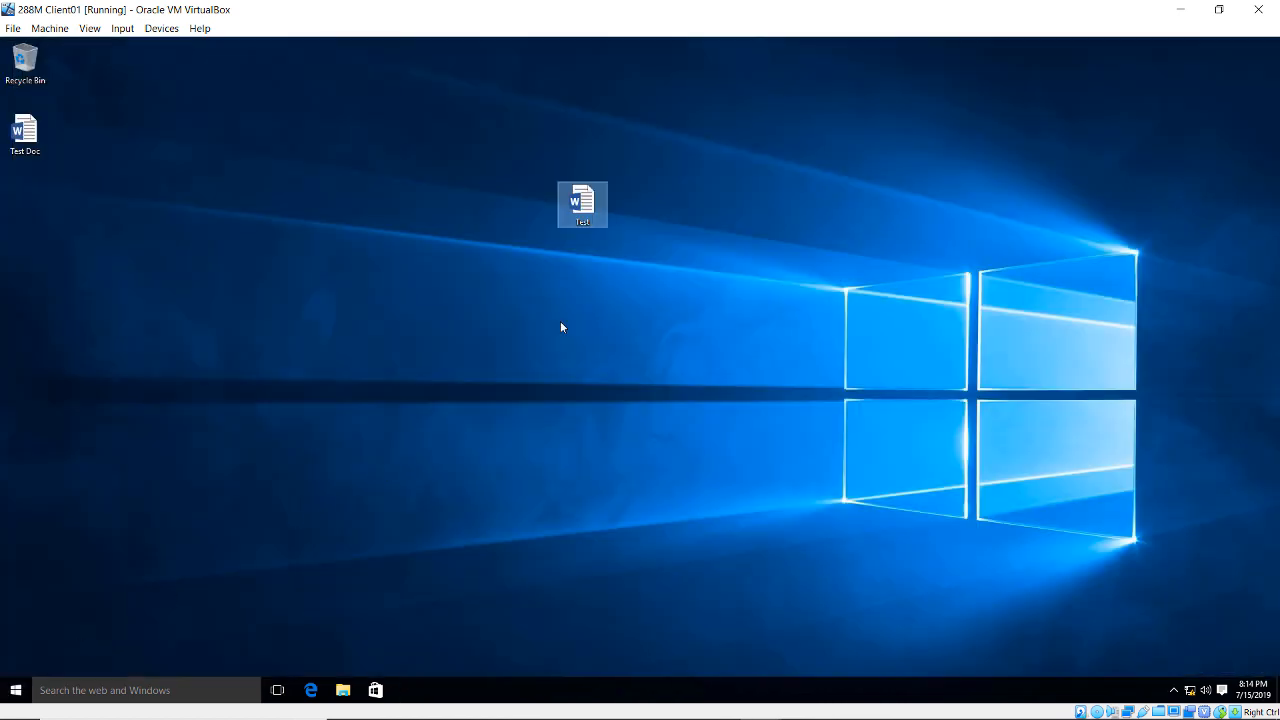
pyautogui.rightClick(594, 217)
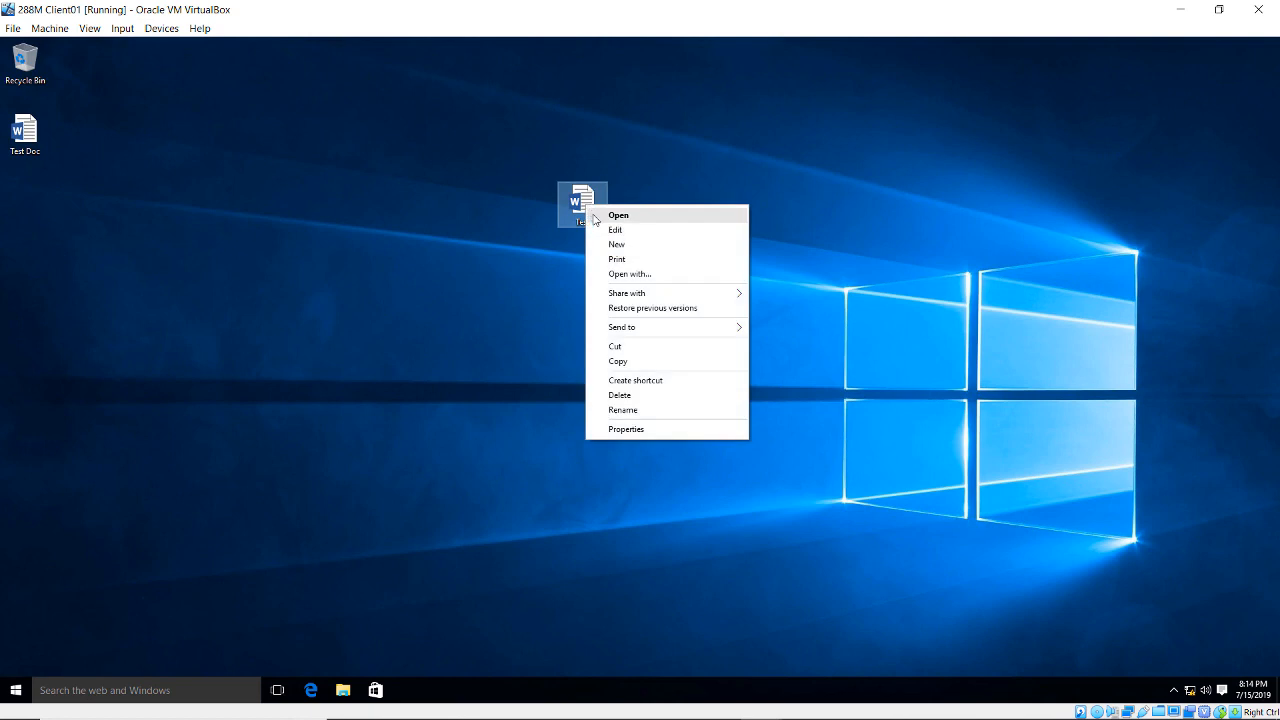
pyautogui.click(640, 362)
pyautogui.press('super+e')
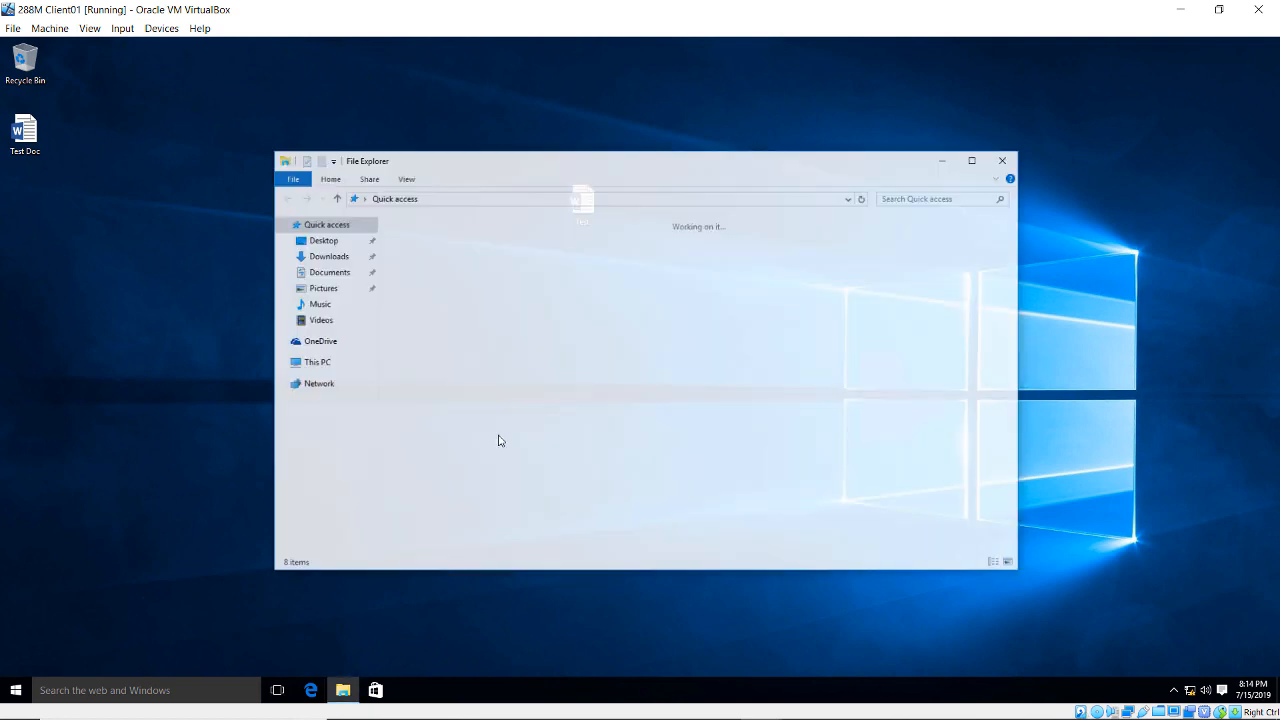
pyautogui.click(324, 362)
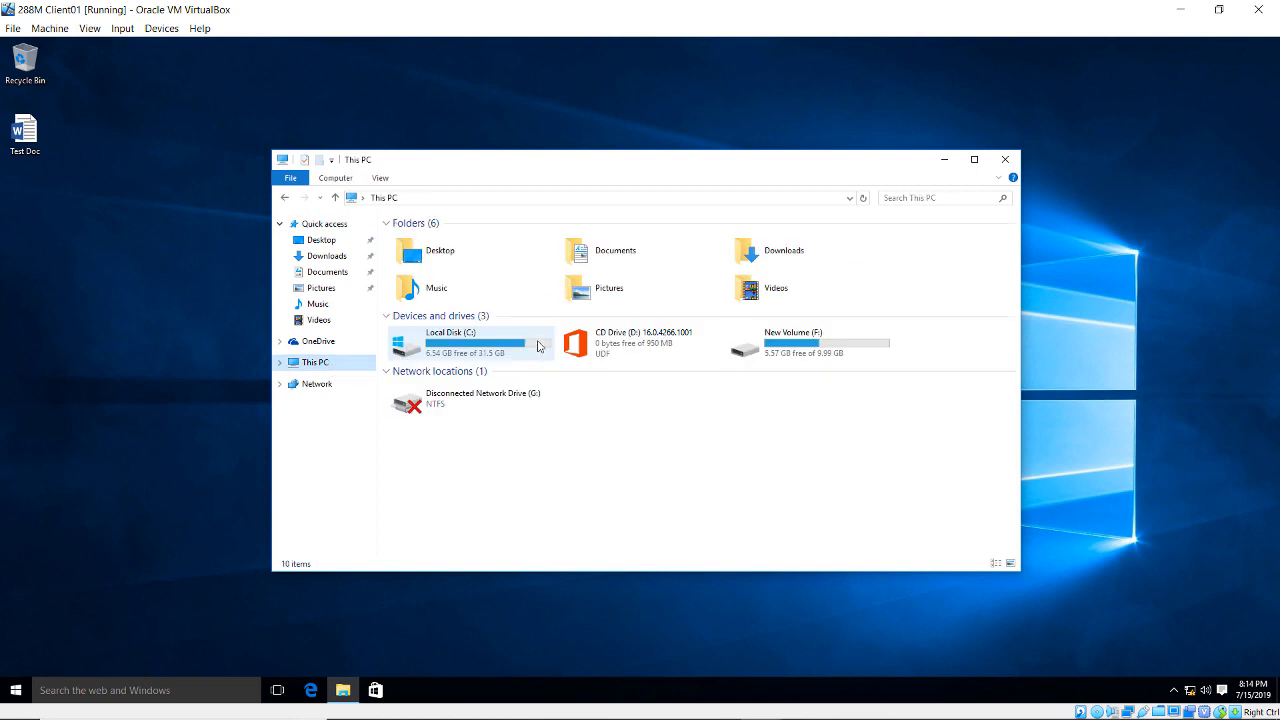
pyautogui.doubleClick(483, 352)
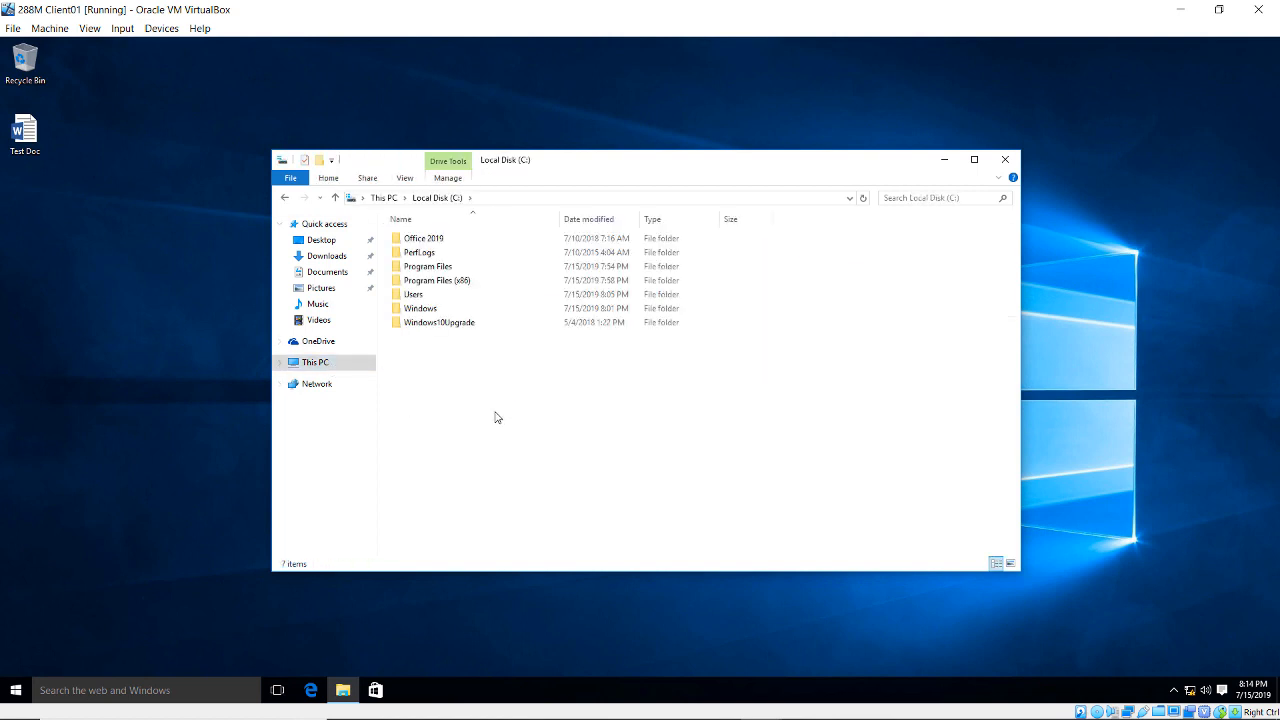
pyautogui.rightClick(495, 411)
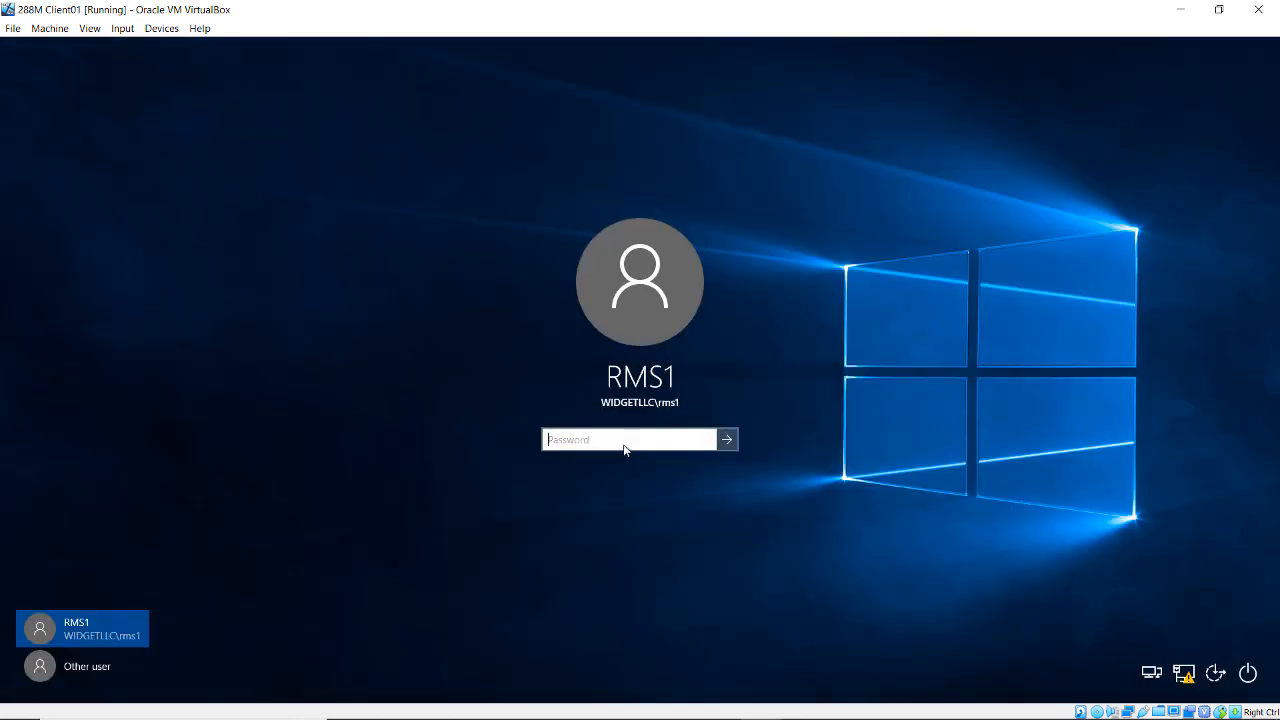
# - Sign in as the second RMS test user with that account's password
pyautogui.click(88, 666)
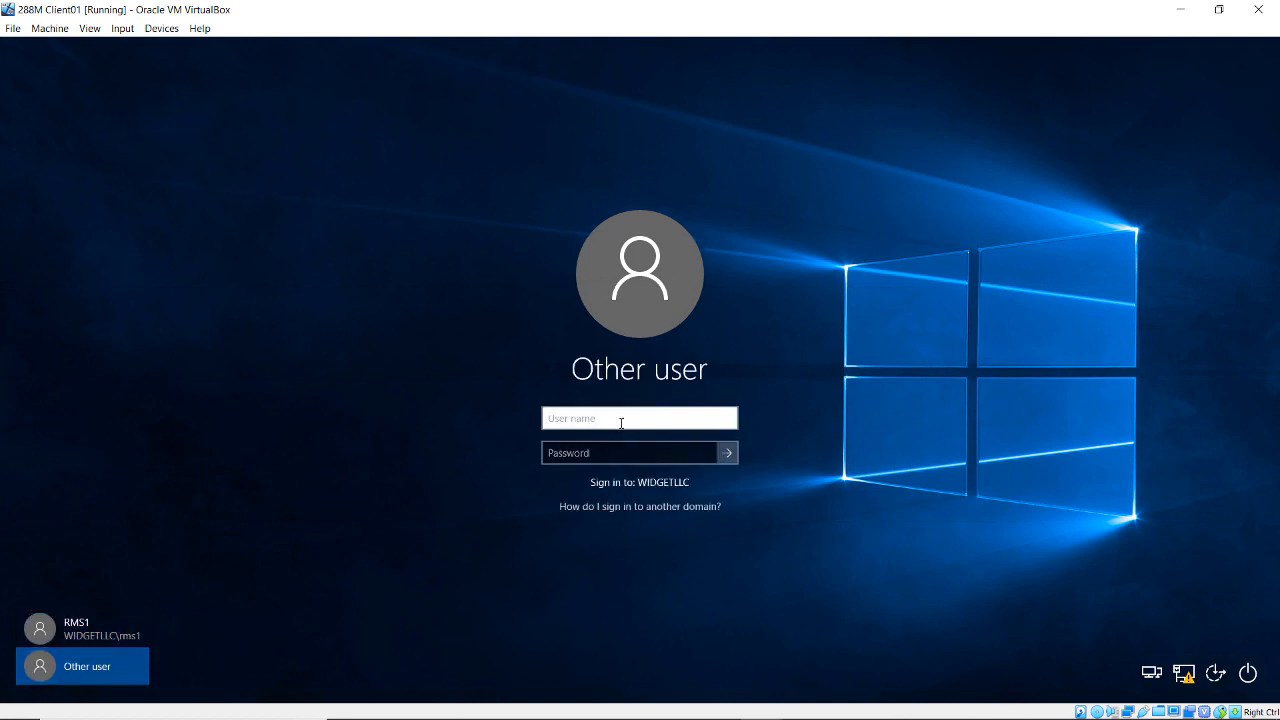
pyautogui.write('widgetllc\\rms2')
pyautogui.press('Tab')
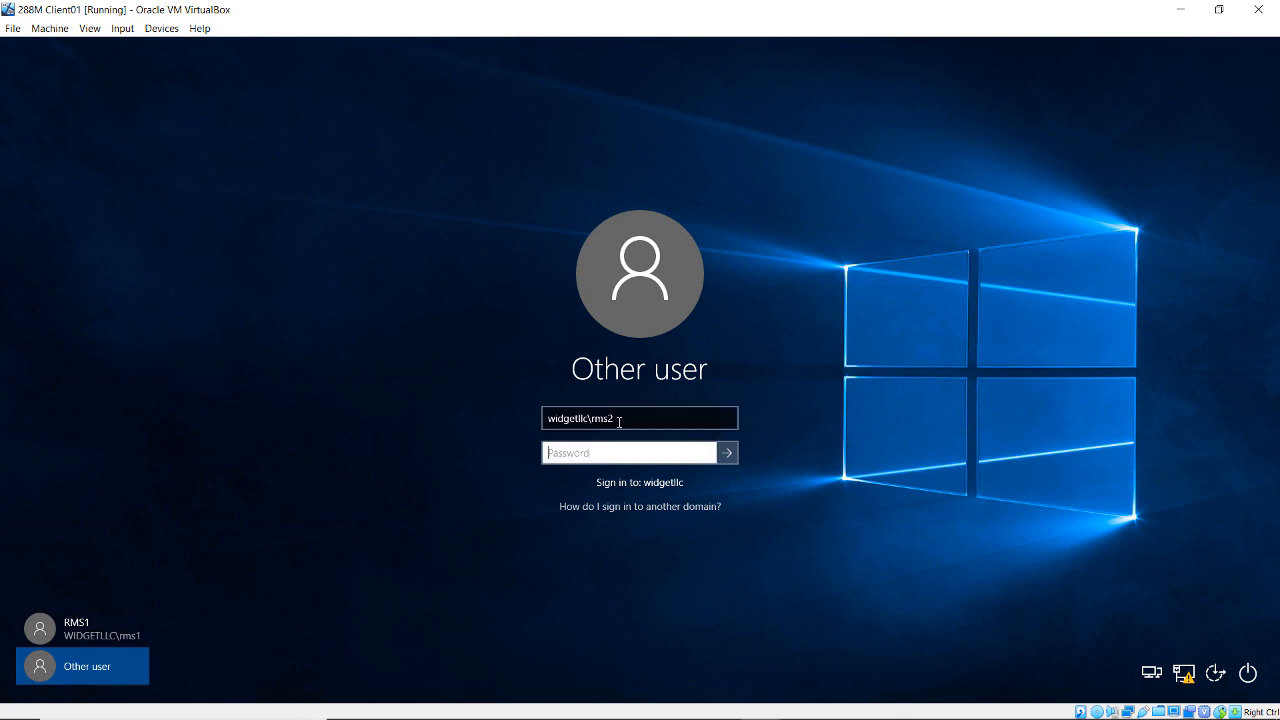
pyautogui.write('Pa$$w0rd')
pyautogui.press('Return')
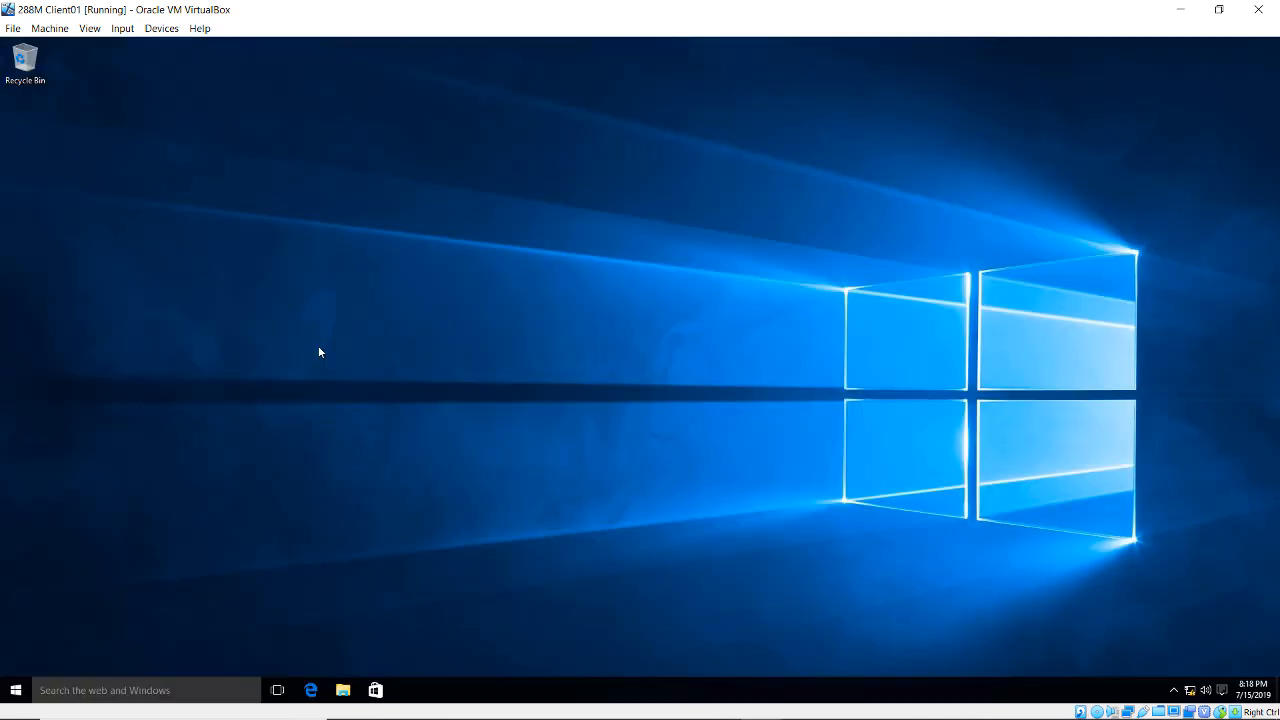
# - Open Test Doc from Local Disk (C:) in Word under the second user's session
pyautogui.click(343, 690)
pyautogui.click(52, 247)
pyautogui.doubleClick(212, 190)
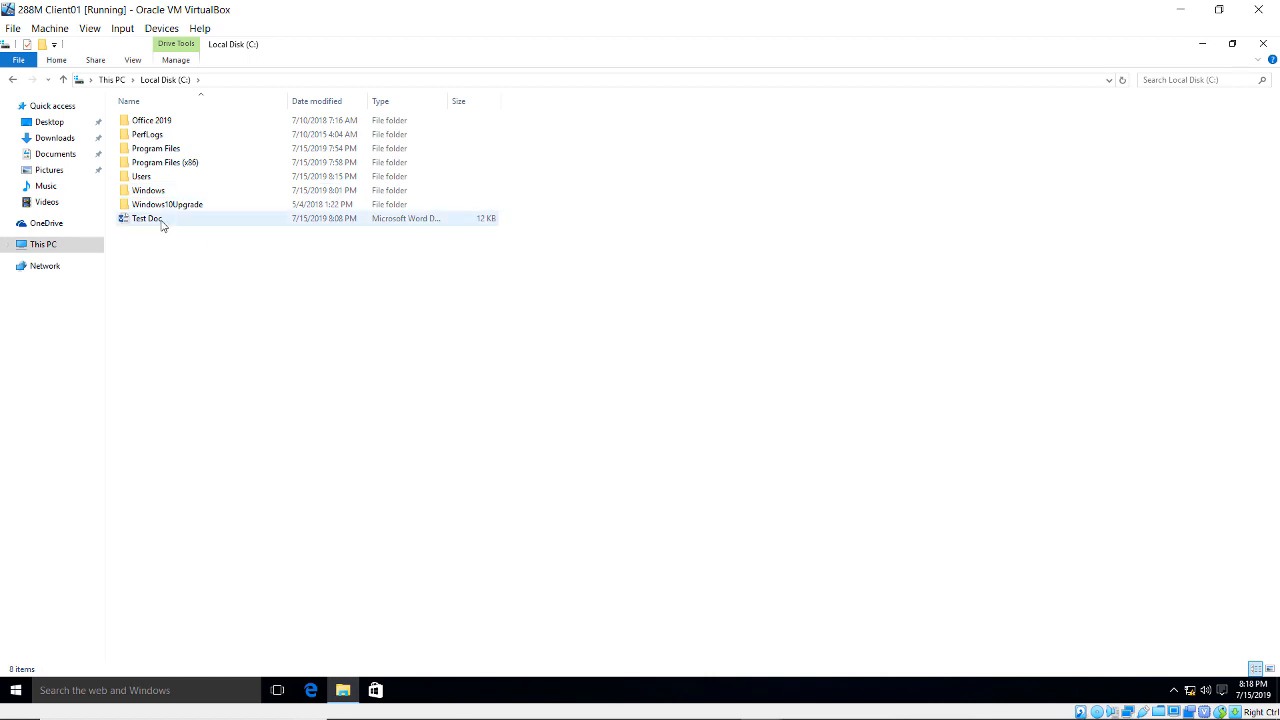
pyautogui.doubleClick(162, 220)
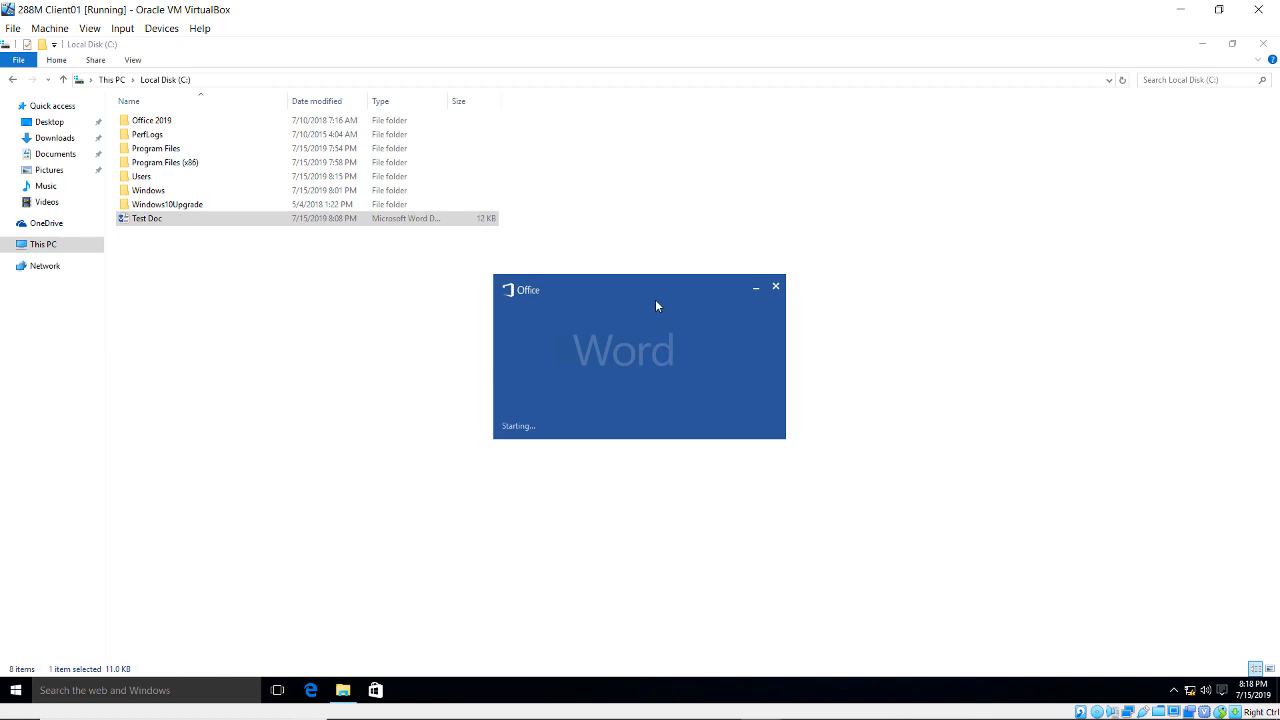